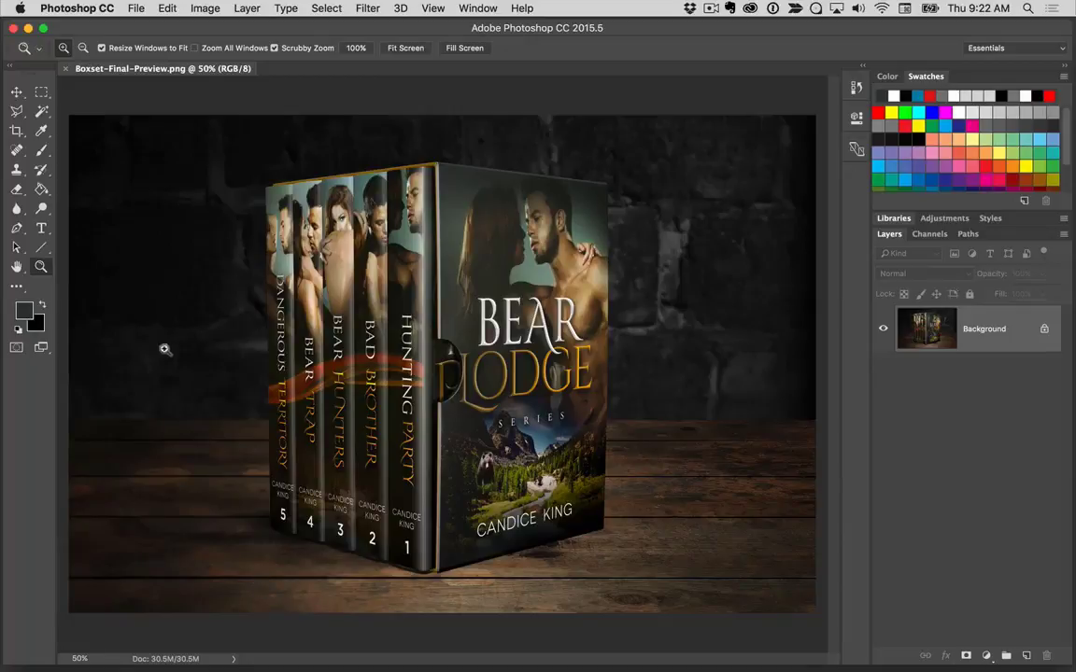
- Examine the spines and cover in Boxset-Final-Preview.png up close and close the image
{"action": "left_click", "coordinate": [314, 374]}
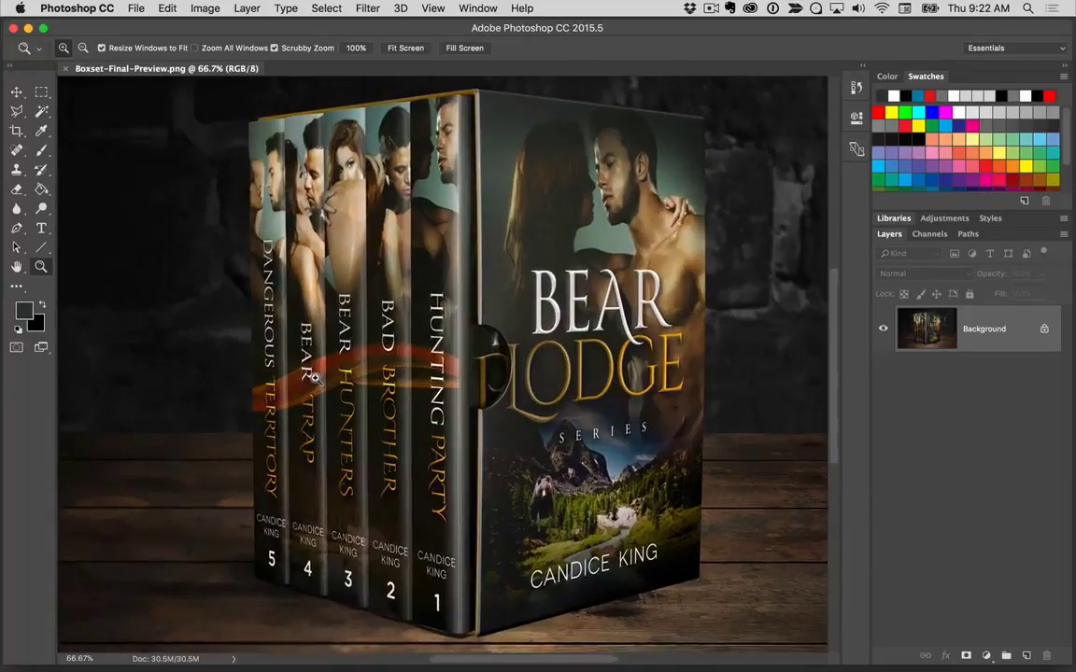
{"action": "left_click", "coordinate": [315, 376]}
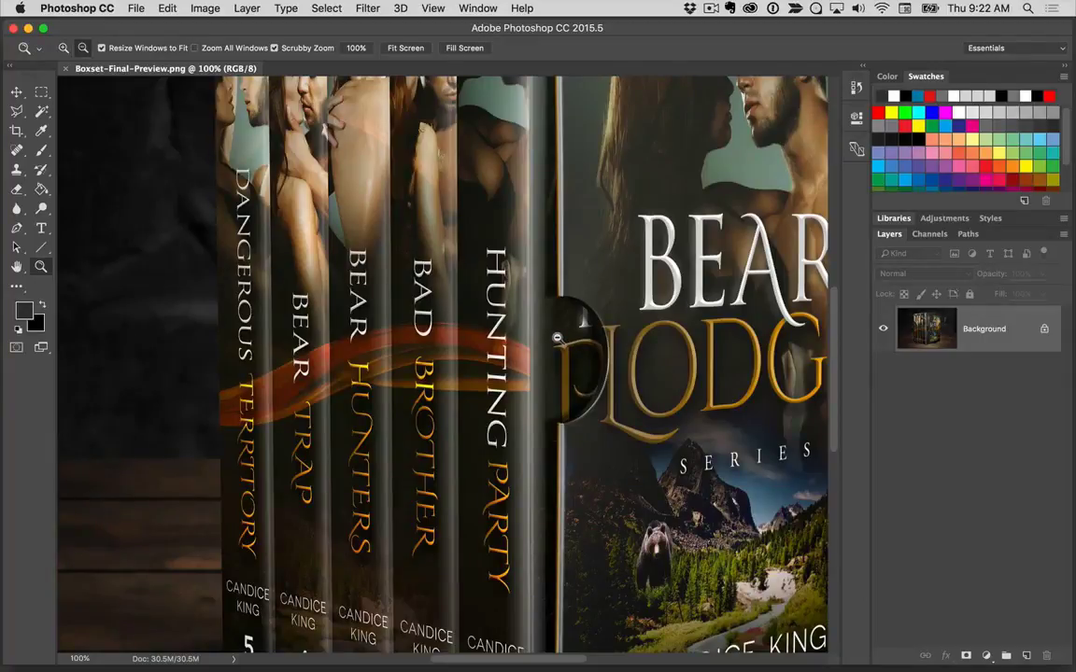
{"action": "left_click", "coordinate": [556, 337], "text": "alt"}
{"action": "left_click", "coordinate": [556, 337], "text": "alt"}
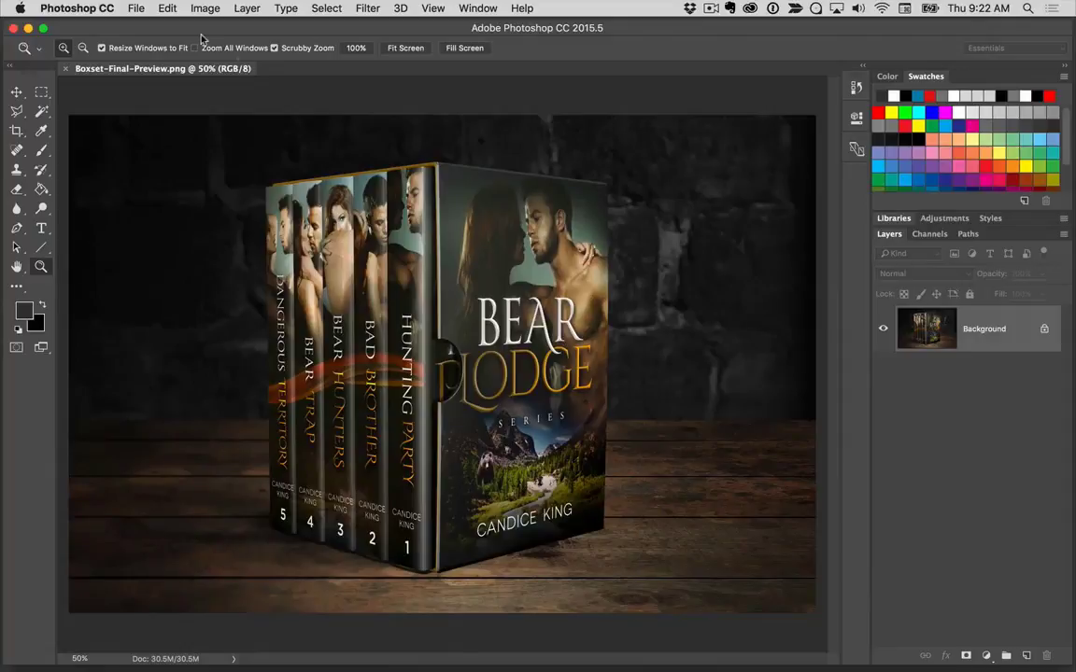
{"action": "left_click", "coordinate": [65, 68]}
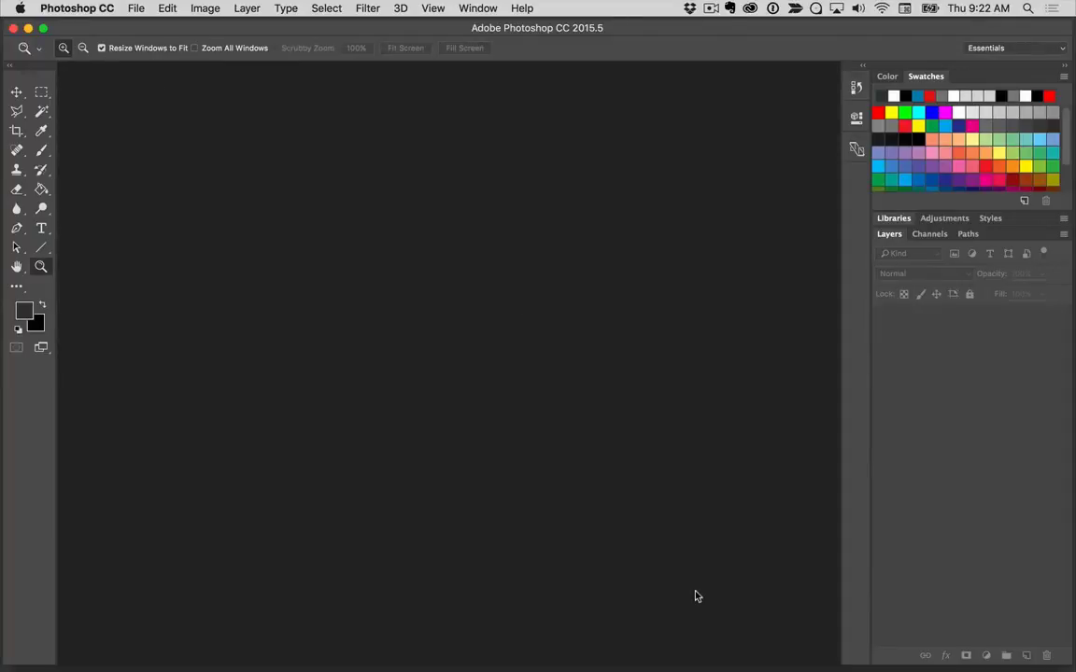
- Switch to Finder, extract Boxset-Bundle-V1.zip and open the extracted Boxset-Bundle-V1 folder
{"action": "key", "text": "super+Tab"}
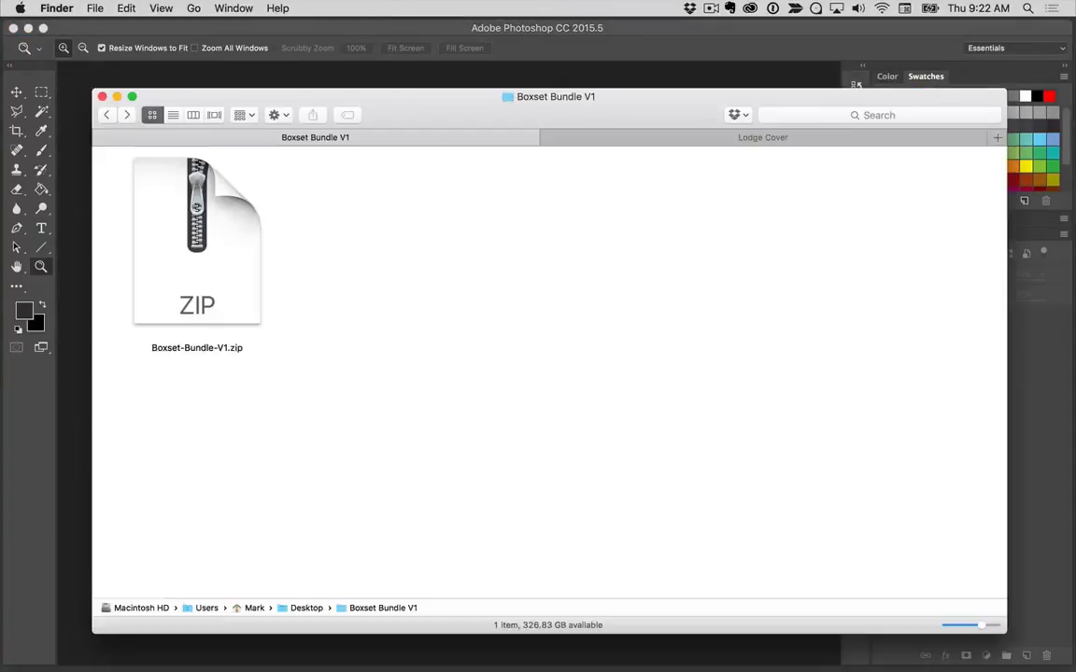
{"action": "left_click_drag", "start_coordinate": [634, 103], "coordinate": [633, 84]}
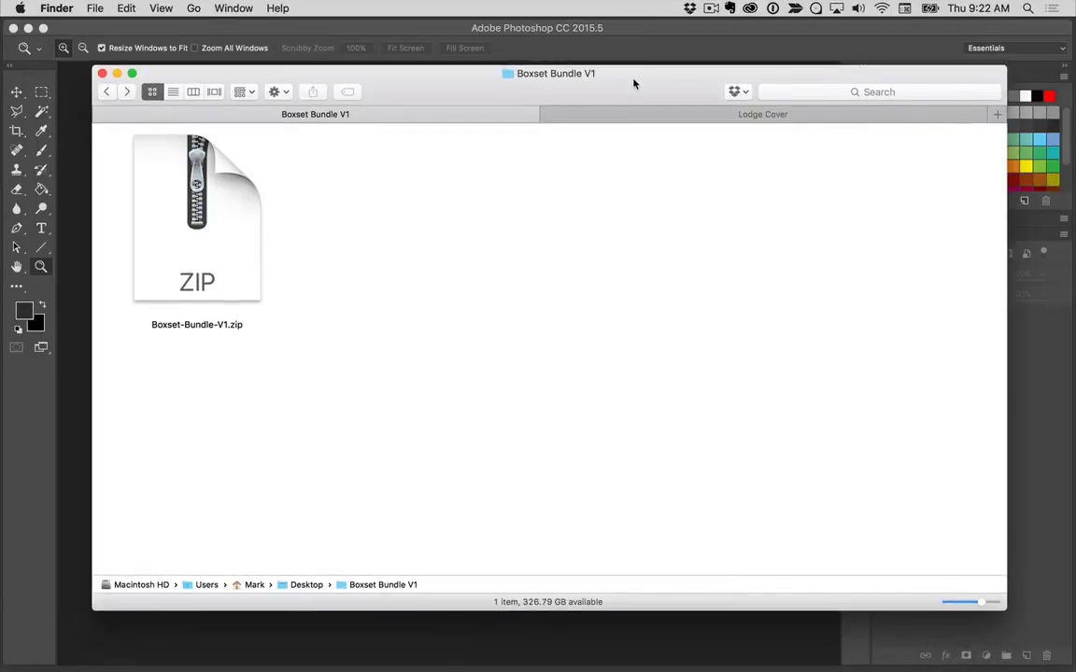
{"action": "double_click", "coordinate": [222, 256]}
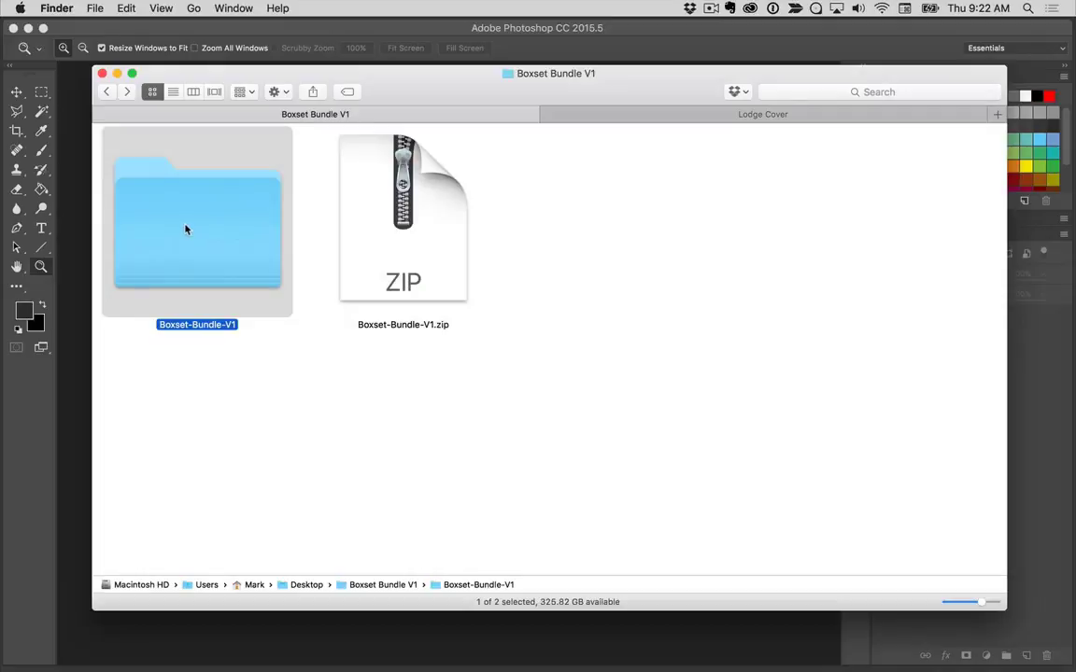
{"action": "double_click", "coordinate": [185, 230]}
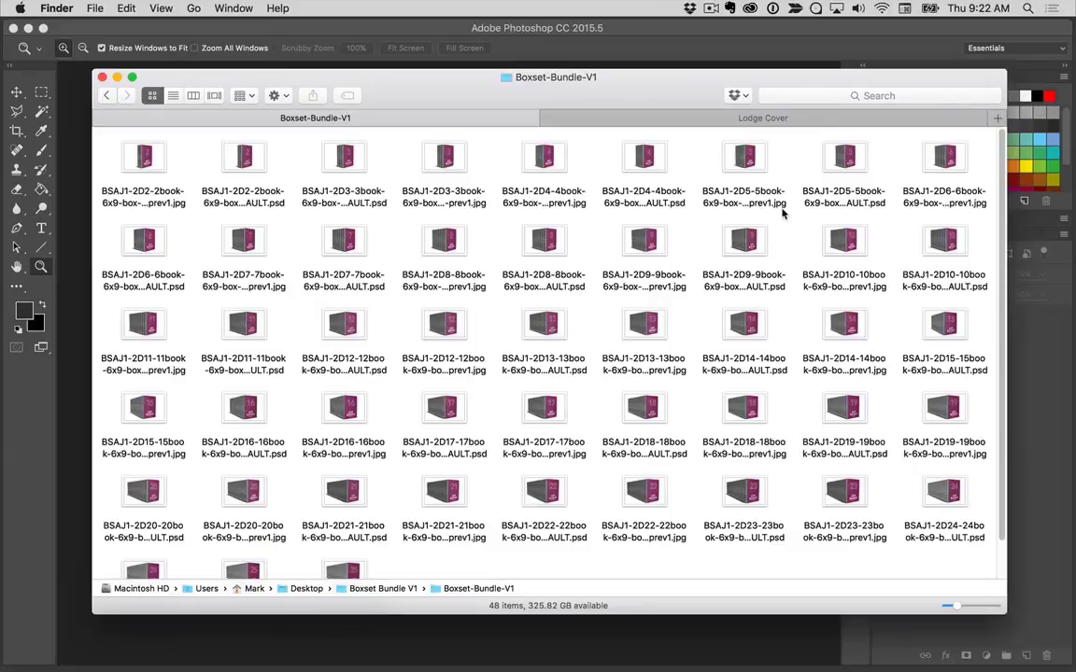
- Enlarge the folder's thumbnails and preview the 25-book box set mockup image with Quick Look
{"action": "key", "text": "super+equal"}
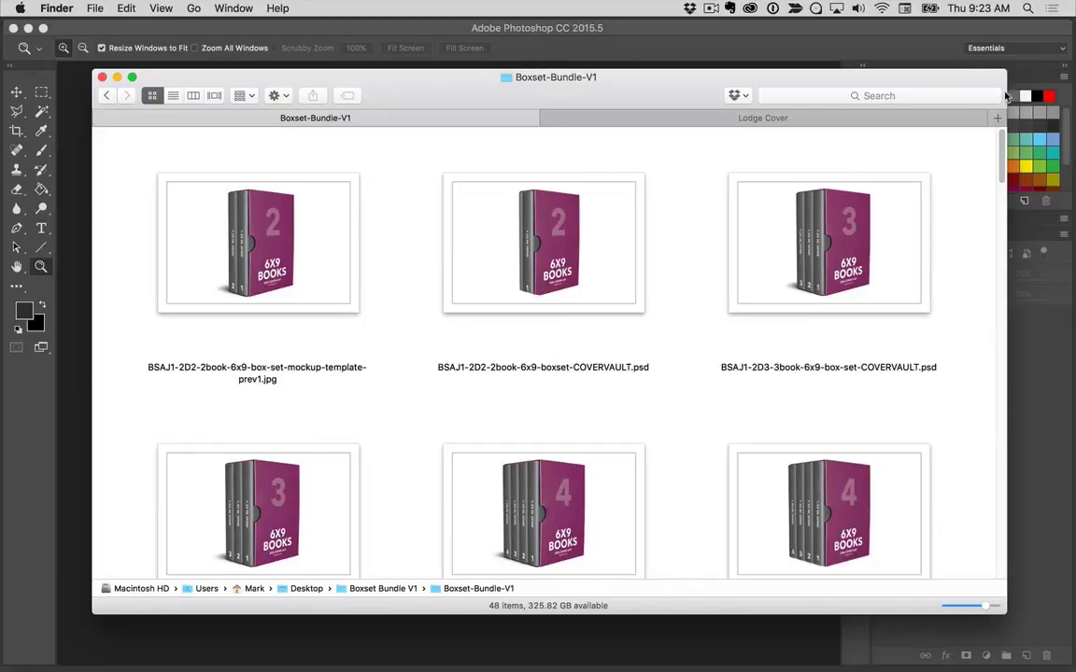
{"action": "left_click_drag", "start_coordinate": [1004, 145], "coordinate": [1006, 560]}
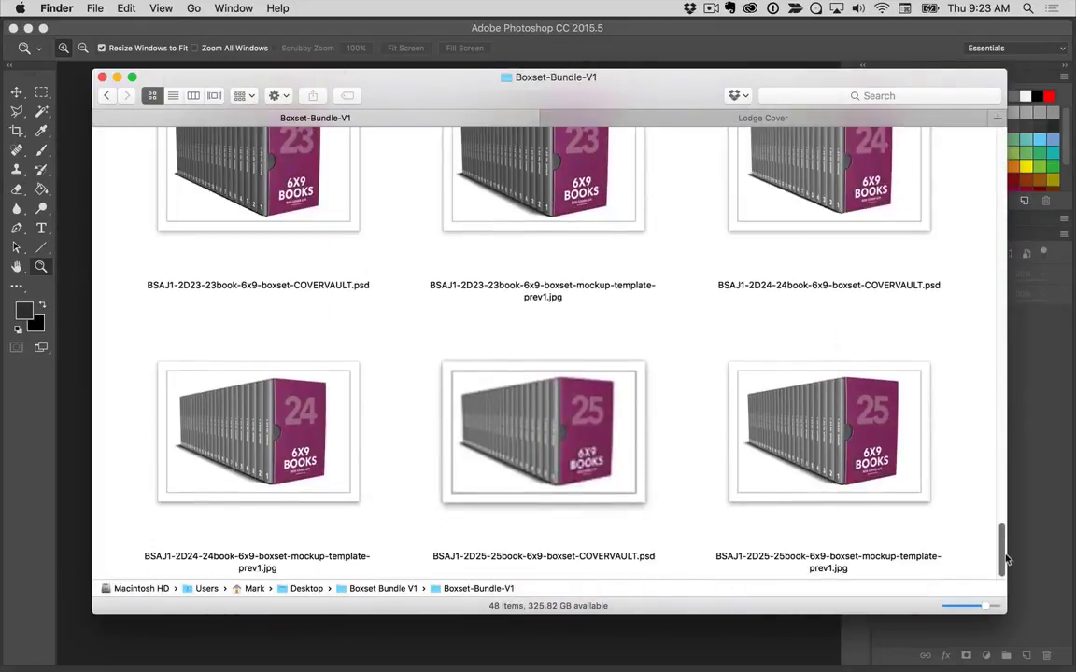
{"action": "left_click", "coordinate": [884, 437]}
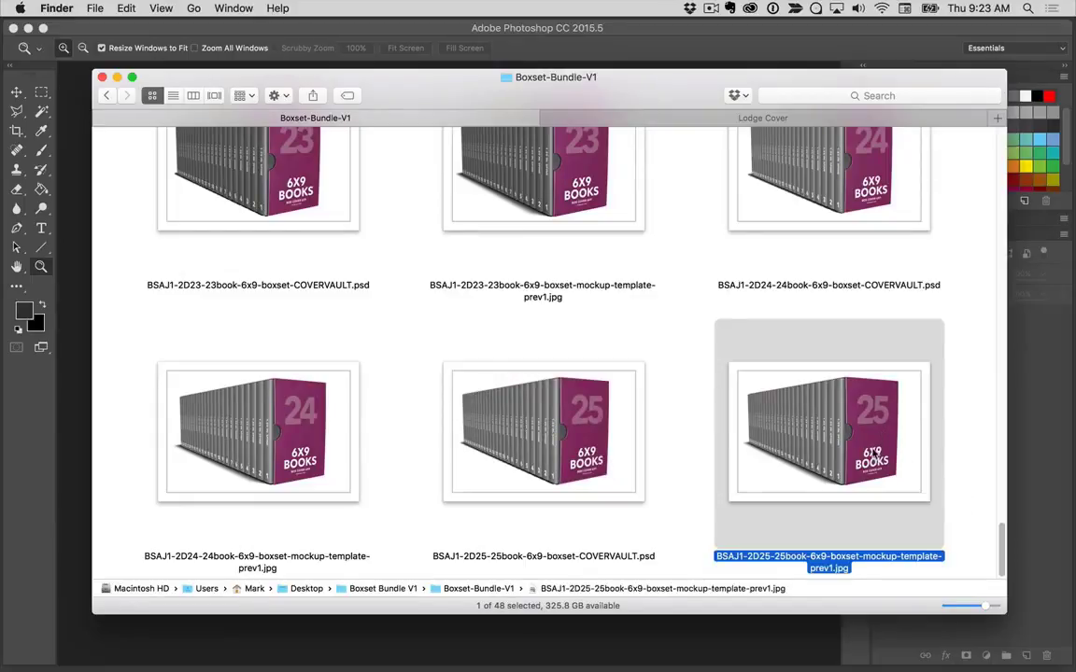
{"action": "key", "text": "space"}
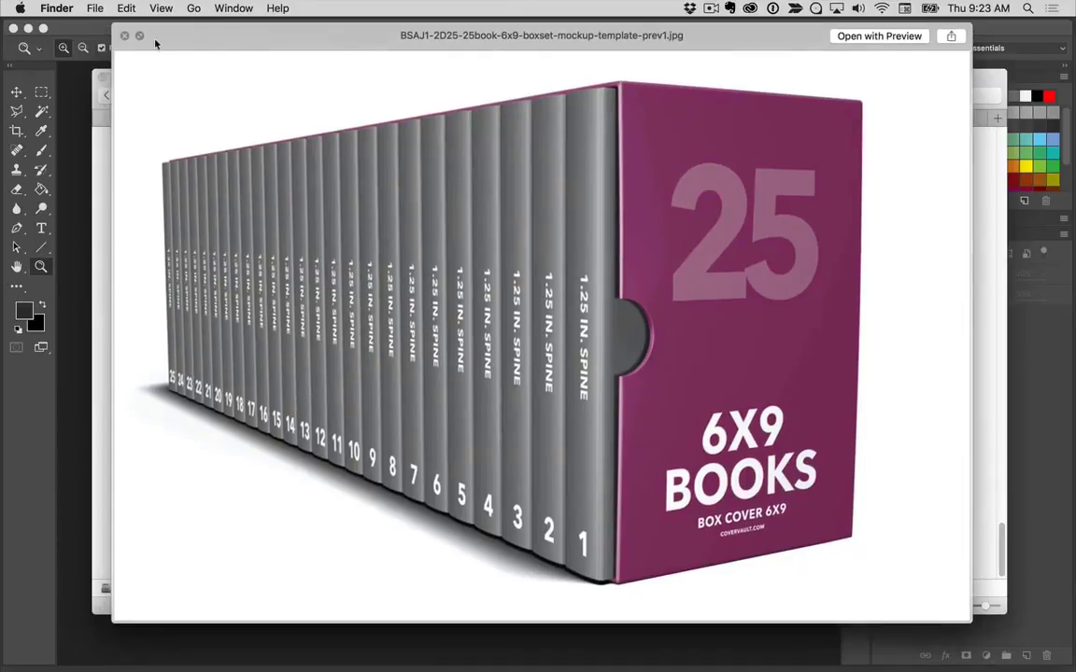
{"action": "left_click", "coordinate": [120, 43]}
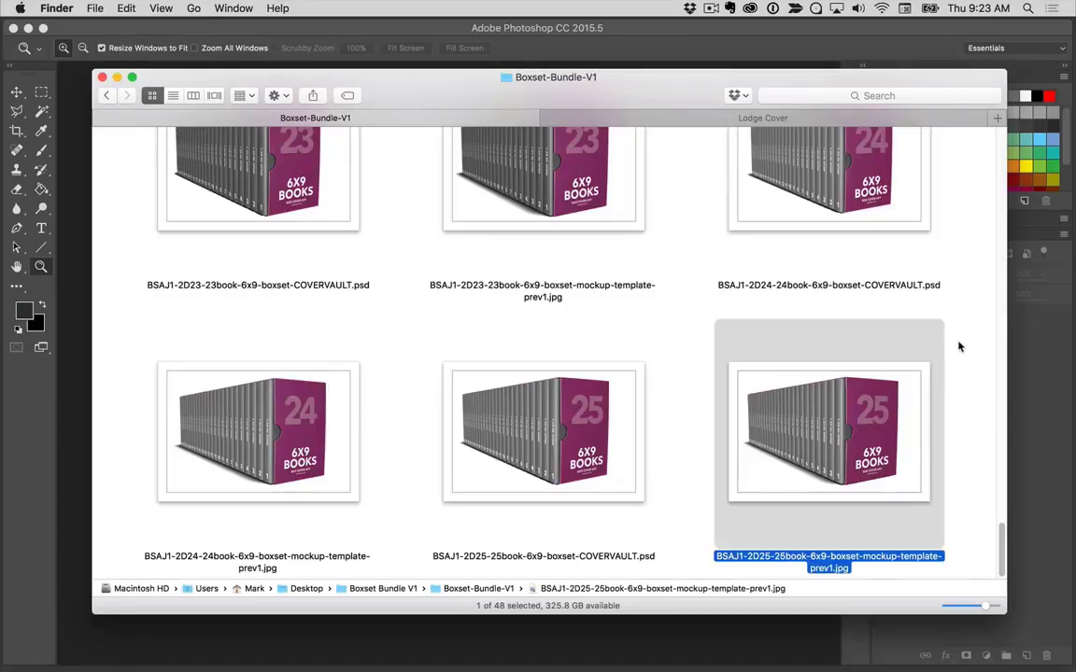
- Find the 5-book box set mockup image in the folder and preview it with Quick Look
{"action": "left_click_drag", "start_coordinate": [1005, 545], "coordinate": [939, 202]}
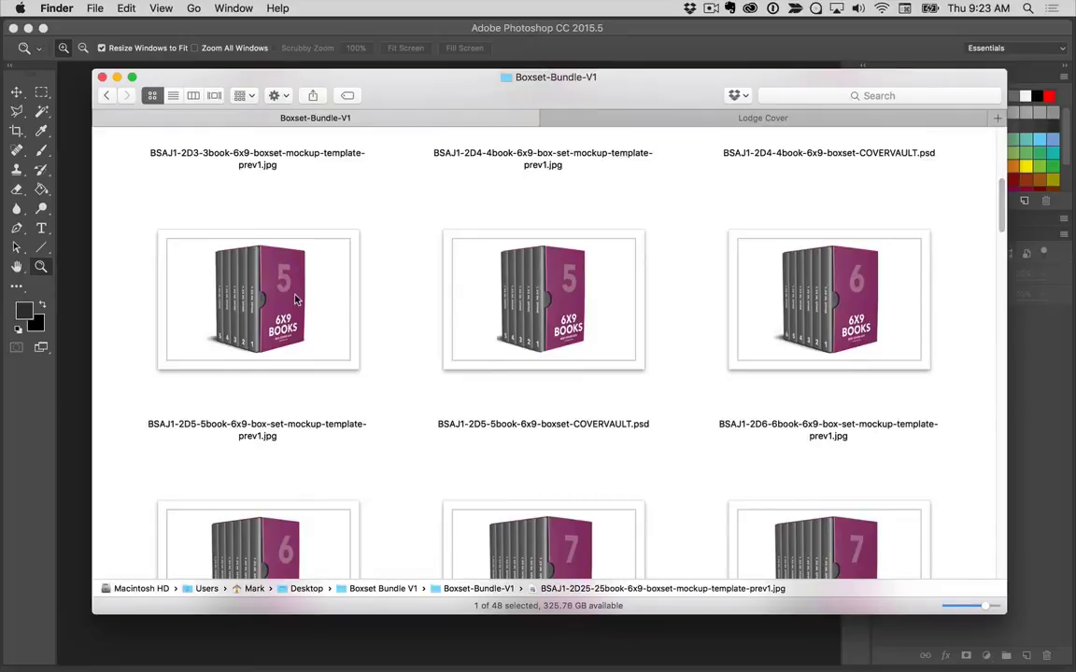
{"action": "left_click", "coordinate": [265, 265]}
{"action": "key", "text": "space"}
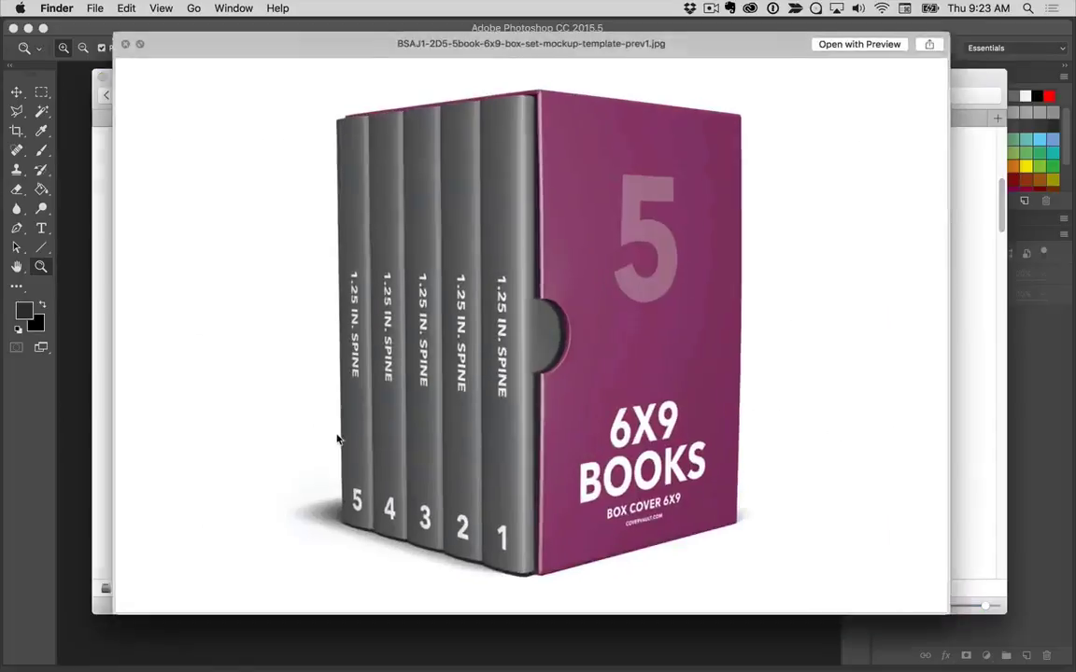
{"action": "left_click", "coordinate": [123, 36]}
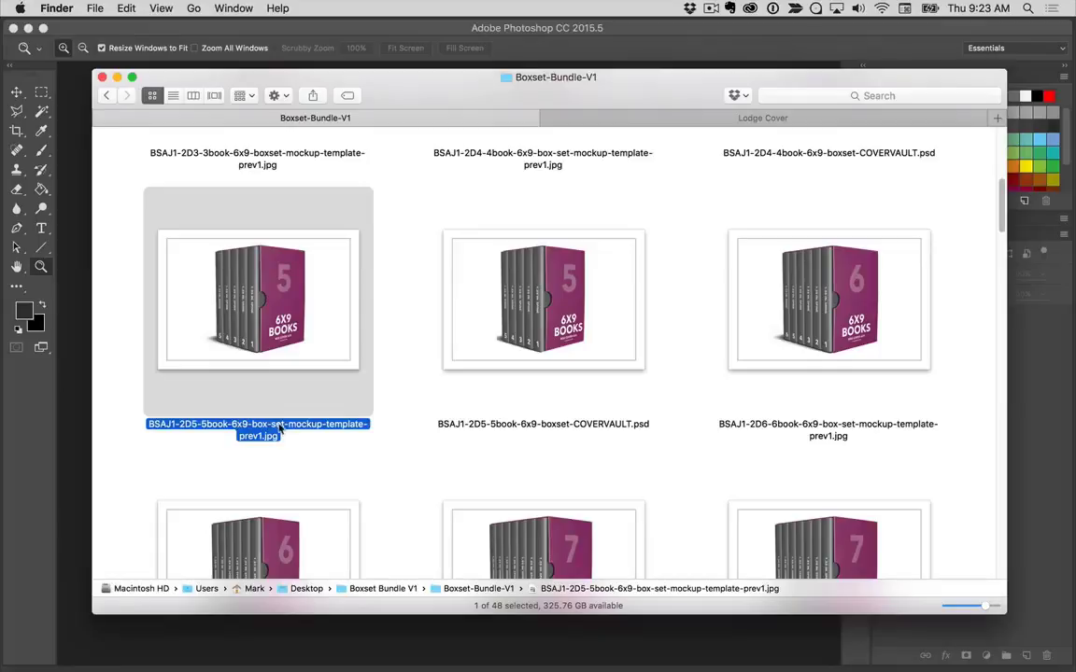
- Open the template BSAJ1-2D5-5book-6x9-boxset-COVERVAULT.psd with Adobe Photoshop CC 2015.5
{"action": "left_click", "coordinate": [581, 315]}
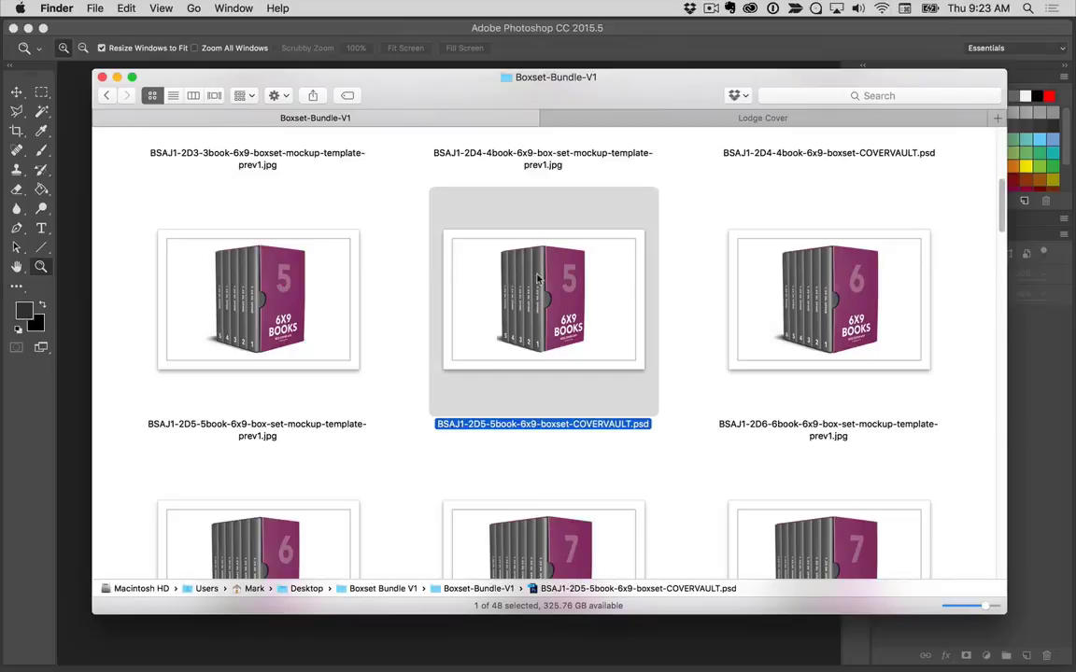
{"action": "right_click", "coordinate": [501, 269]}
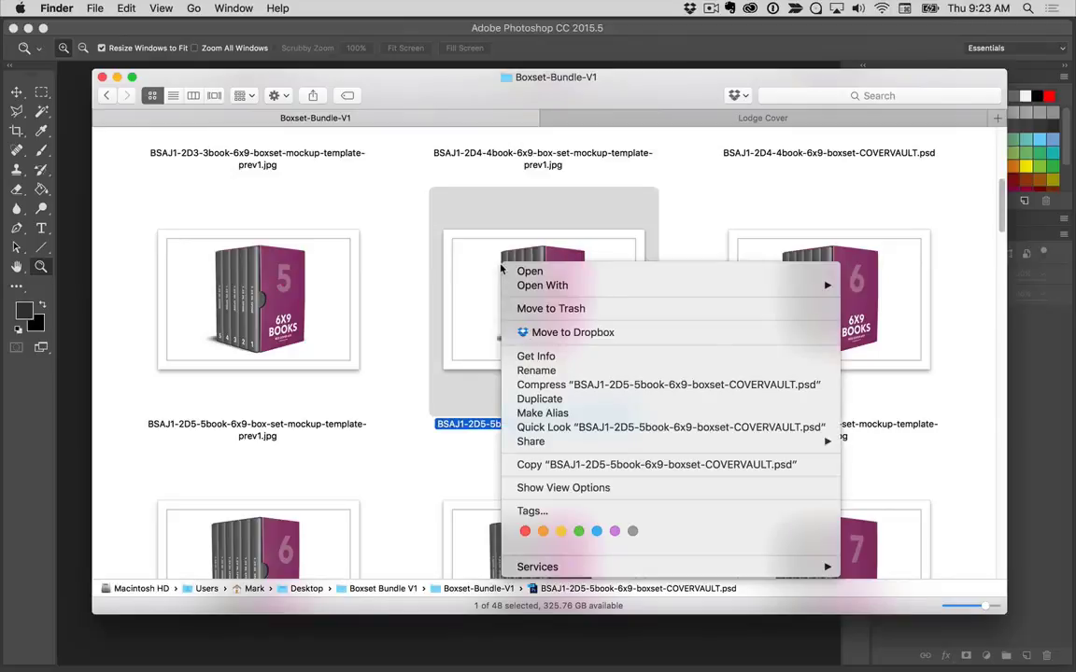
{"action": "mouse_move", "coordinate": [512, 285]}
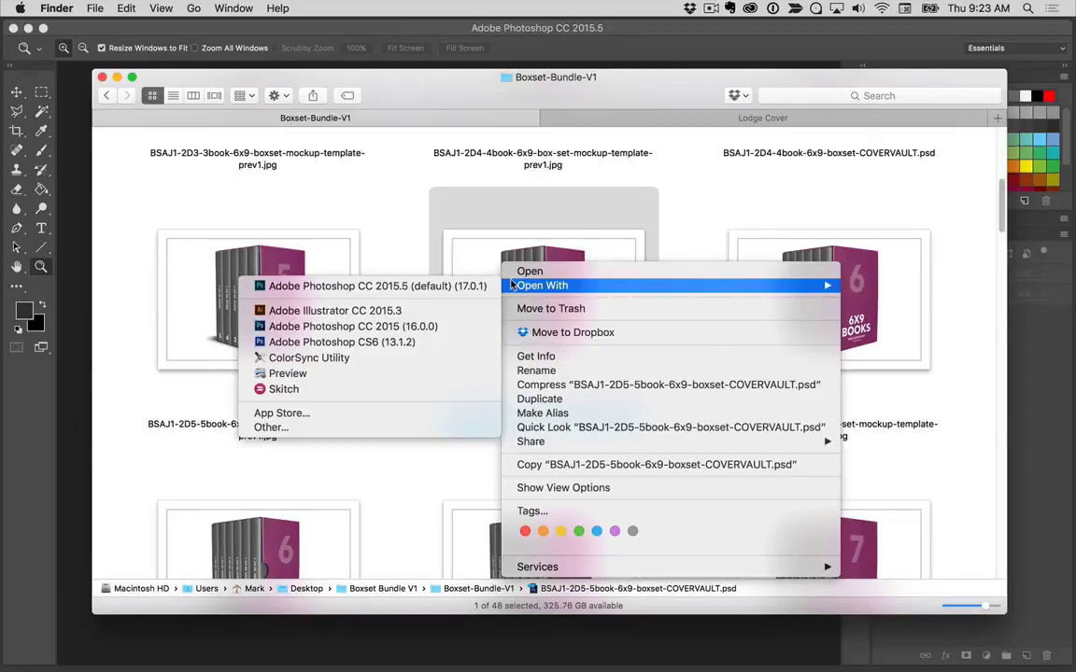
{"action": "left_click", "coordinate": [392, 288]}
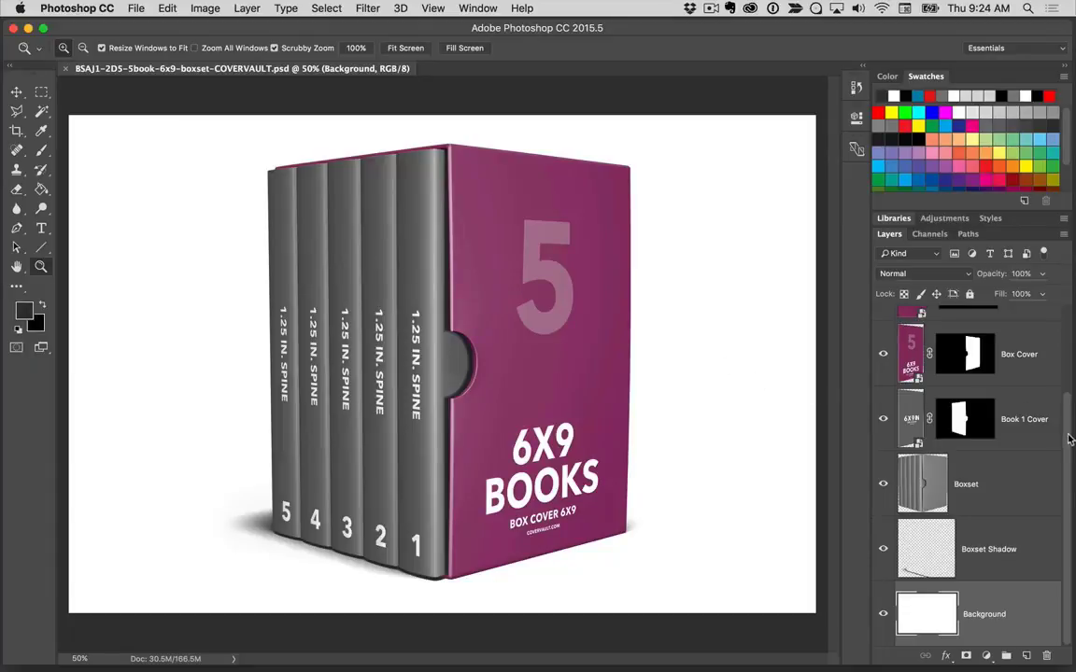
- Open the contents of the Box Cover layer's smart object for editing
{"action": "scroll", "coordinate": [1060, 373], "scroll_direction": "up", "scroll_amount": 3}
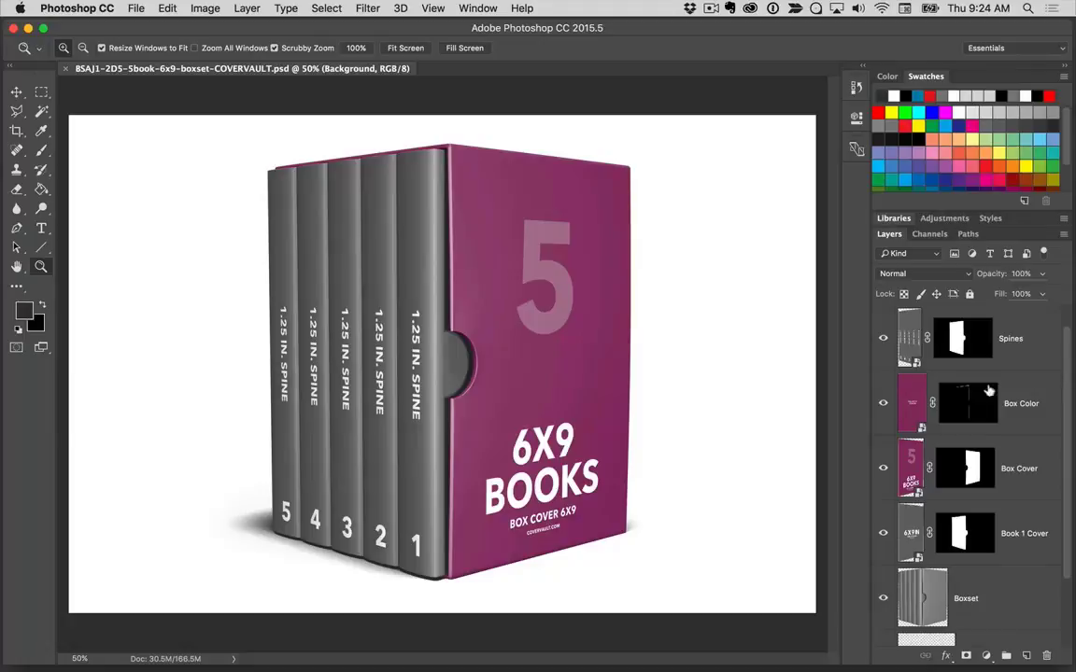
{"action": "left_click", "coordinate": [1018, 467]}
{"action": "key", "text": "v"}
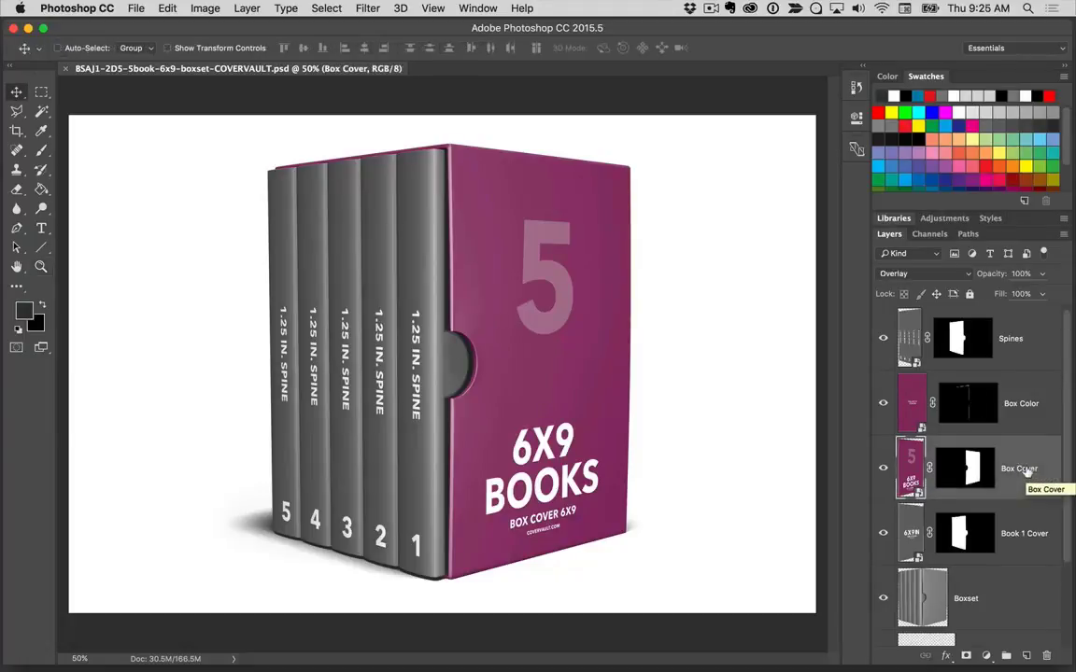
{"action": "double_click", "coordinate": [918, 495]}
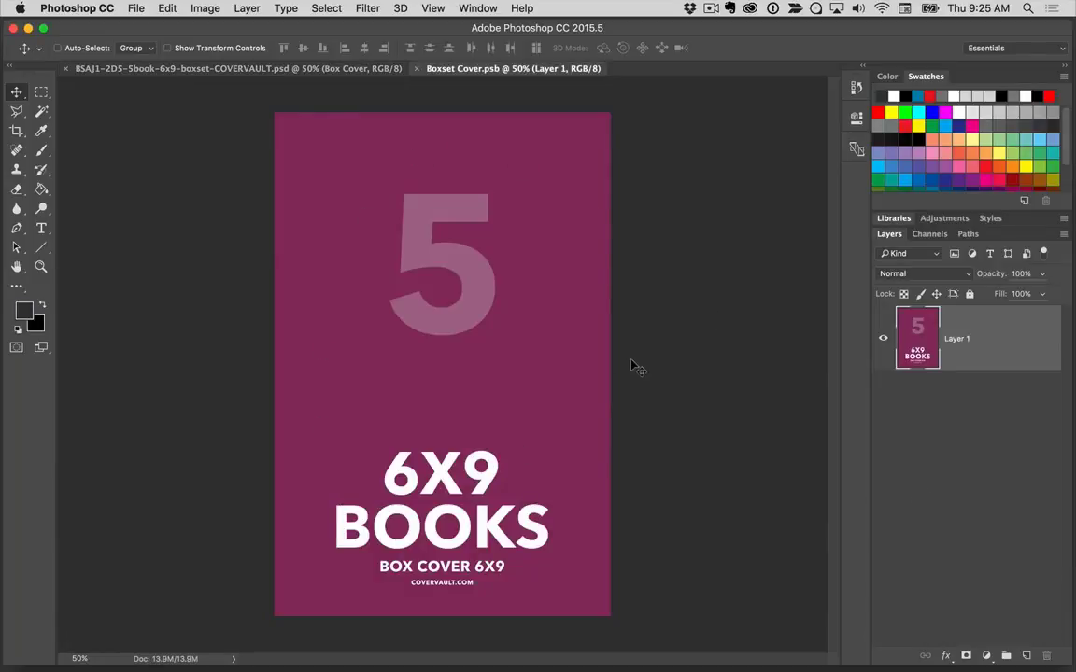
- Switch to Finder and select Bear-Lodge-Box-Cover.png in the Lodge Cover folder
{"action": "left_click", "coordinate": [134, 6]}
{"action": "left_click", "coordinate": [135, 7]}
{"action": "key", "text": "super+Tab"}
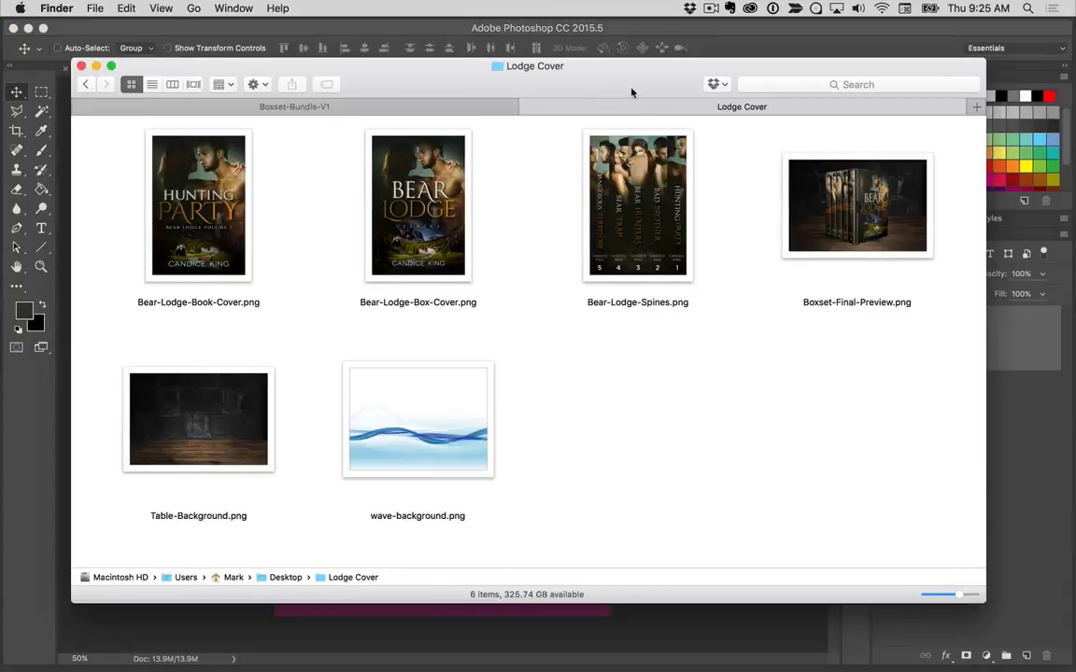
{"action": "left_click_drag", "start_coordinate": [631, 93], "coordinate": [662, 97]}
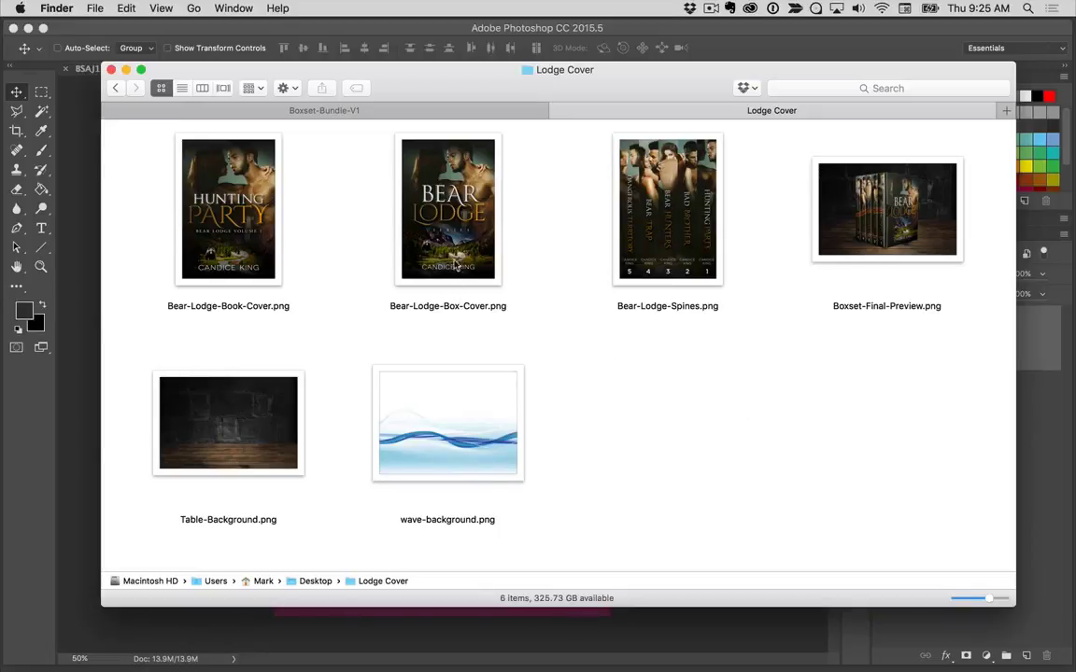
{"action": "left_click", "coordinate": [415, 238]}
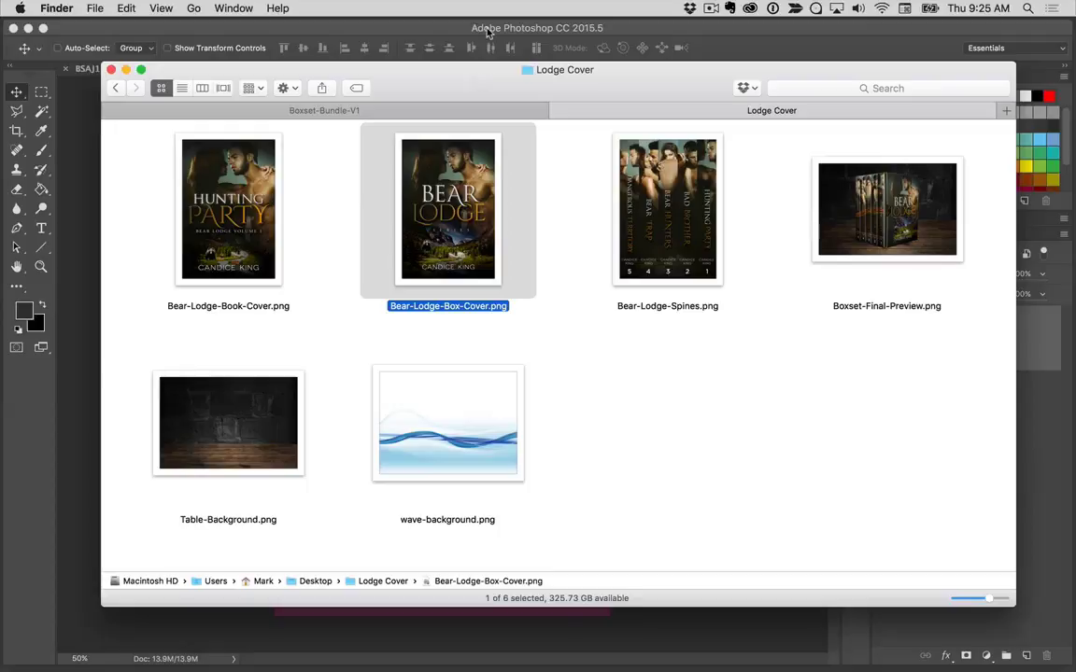
{"action": "right_click", "coordinate": [452, 187]}
{"action": "mouse_move", "coordinate": [598, 200]}
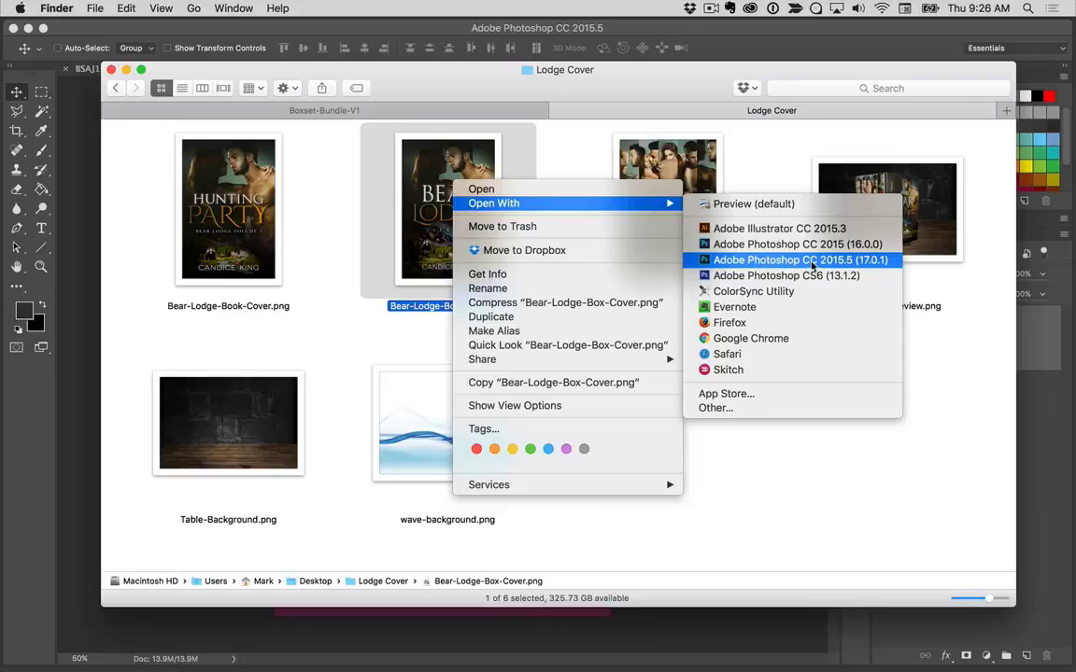
{"action": "left_click", "coordinate": [400, 84]}
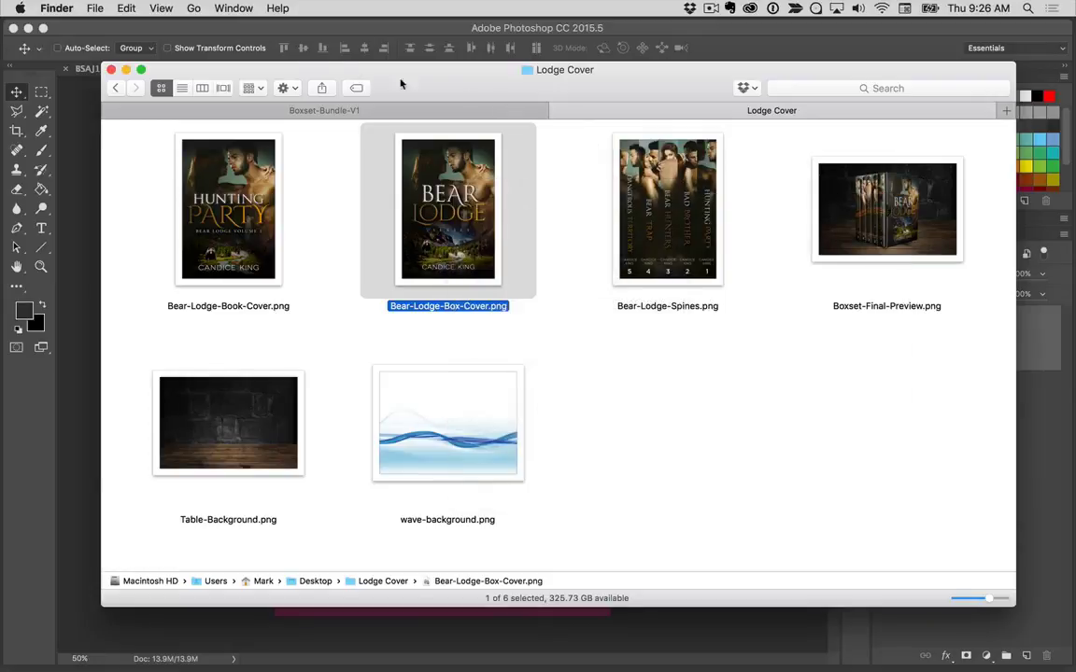
- Place Bear-Lodge-Box-Cover.png over the placeholder artwork in Boxset Cover.psb, and close the document with its changes saved
{"action": "left_click_drag", "start_coordinate": [191, 67], "coordinate": [742, 247]}
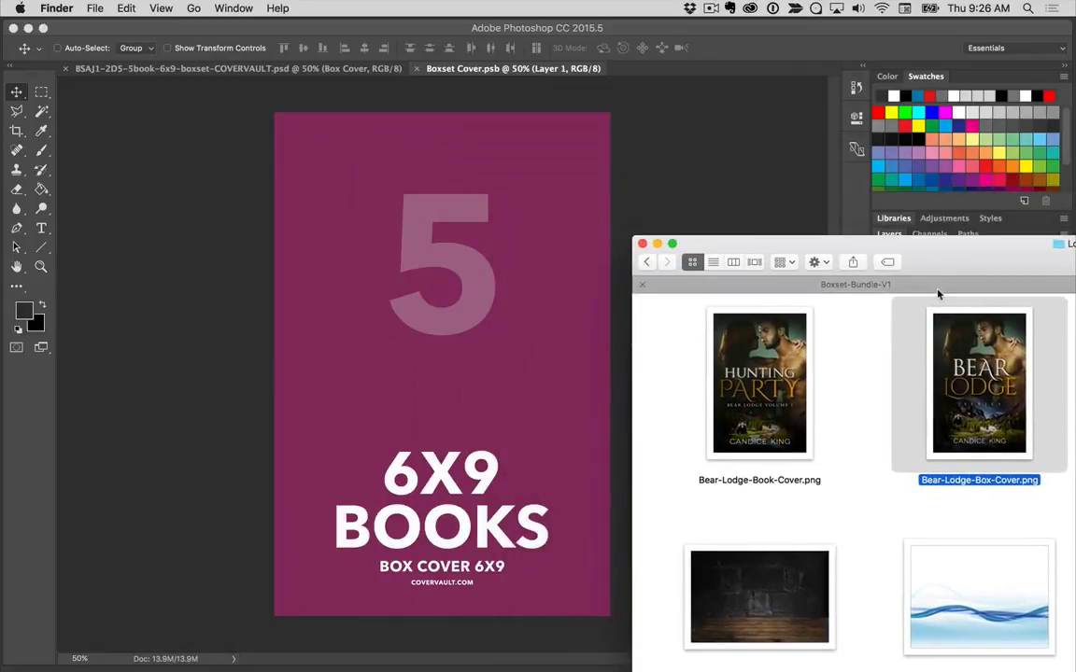
{"action": "left_click_drag", "start_coordinate": [981, 363], "coordinate": [283, 240]}
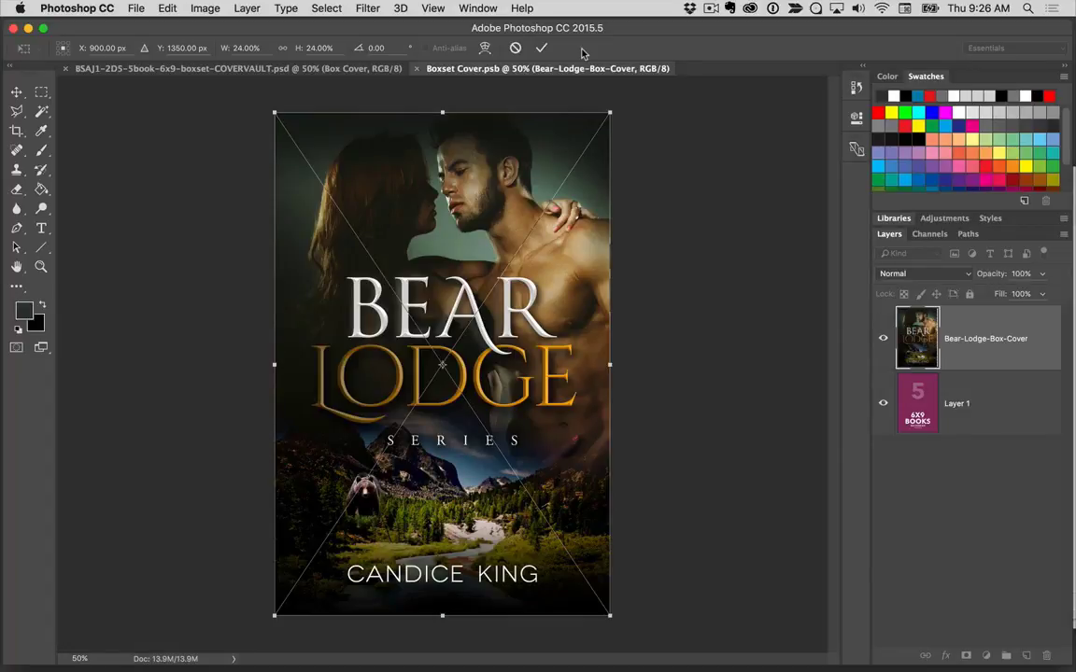
{"action": "key", "text": "Return"}
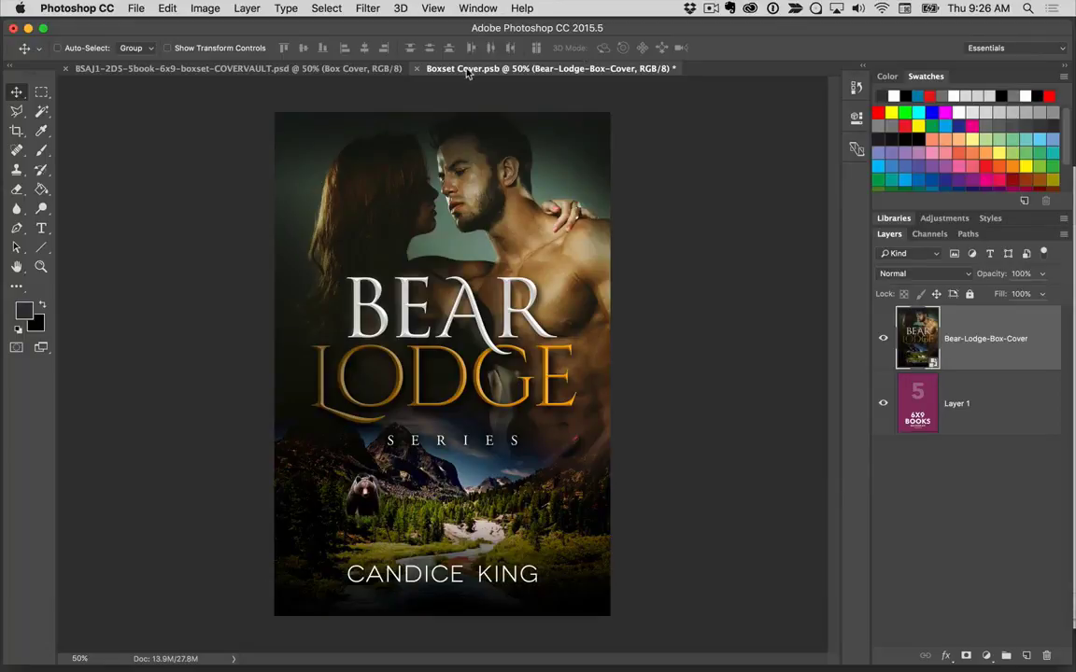
{"action": "left_click", "coordinate": [417, 70]}
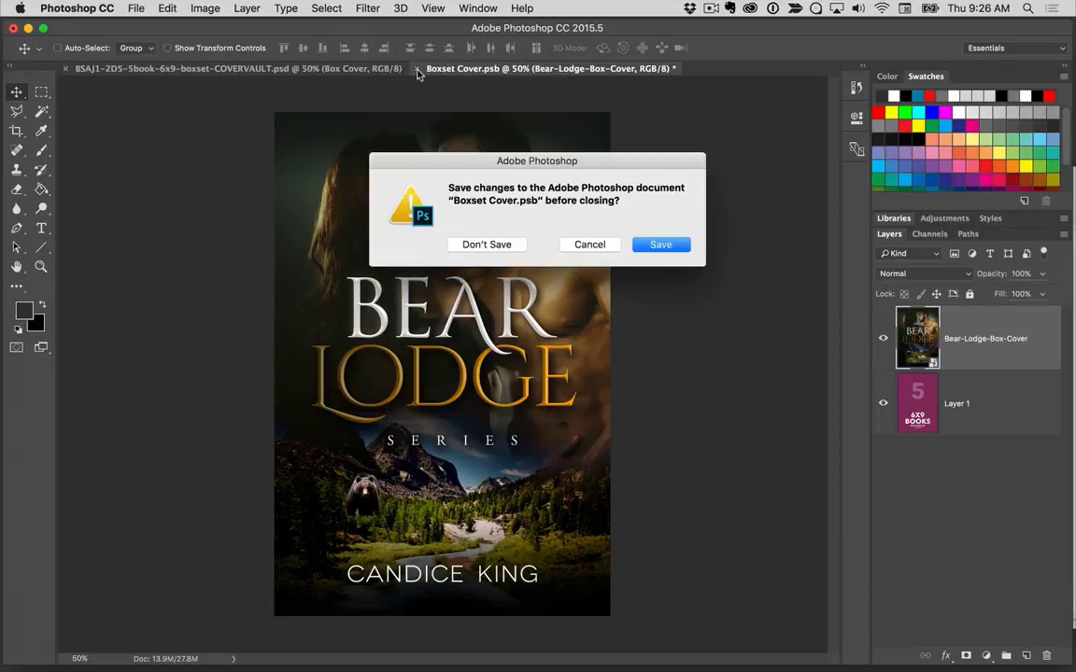
{"action": "left_click", "coordinate": [652, 245]}
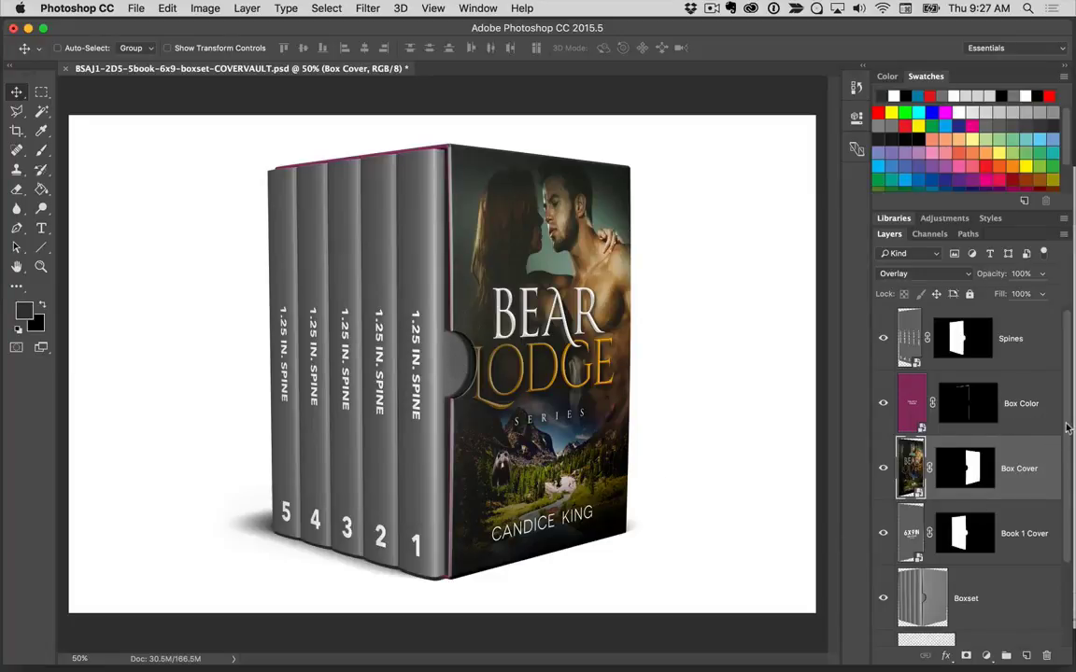
- Open the contents of the Book 1 Cover layer's smart object for editing
{"action": "scroll", "coordinate": [1068, 427], "scroll_direction": "down", "scroll_amount": 2}
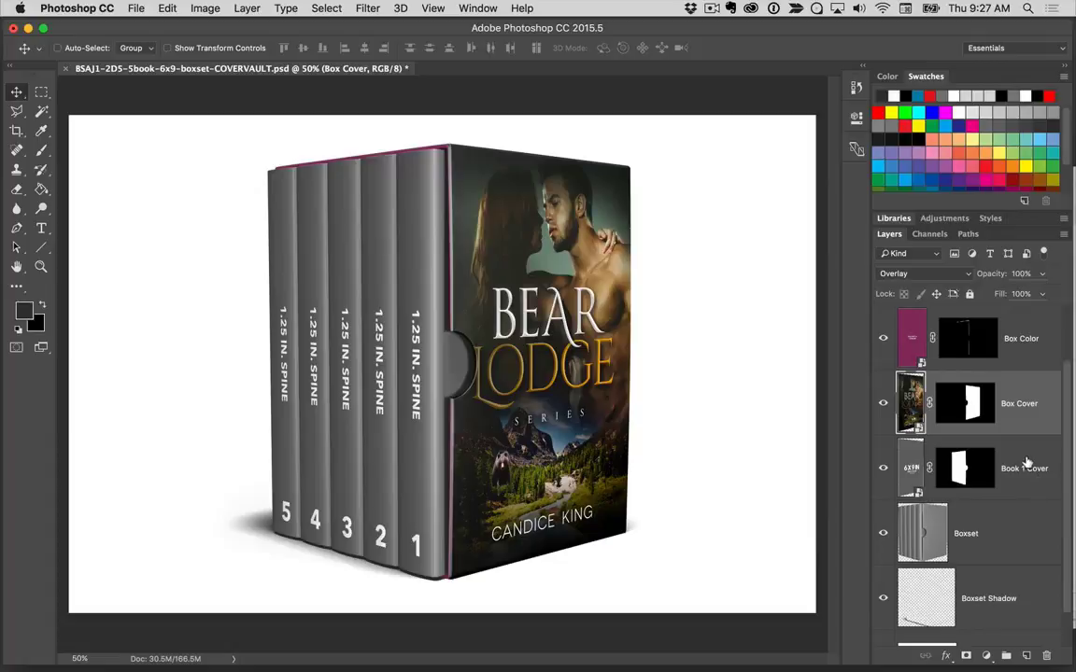
{"action": "left_click", "coordinate": [1025, 464]}
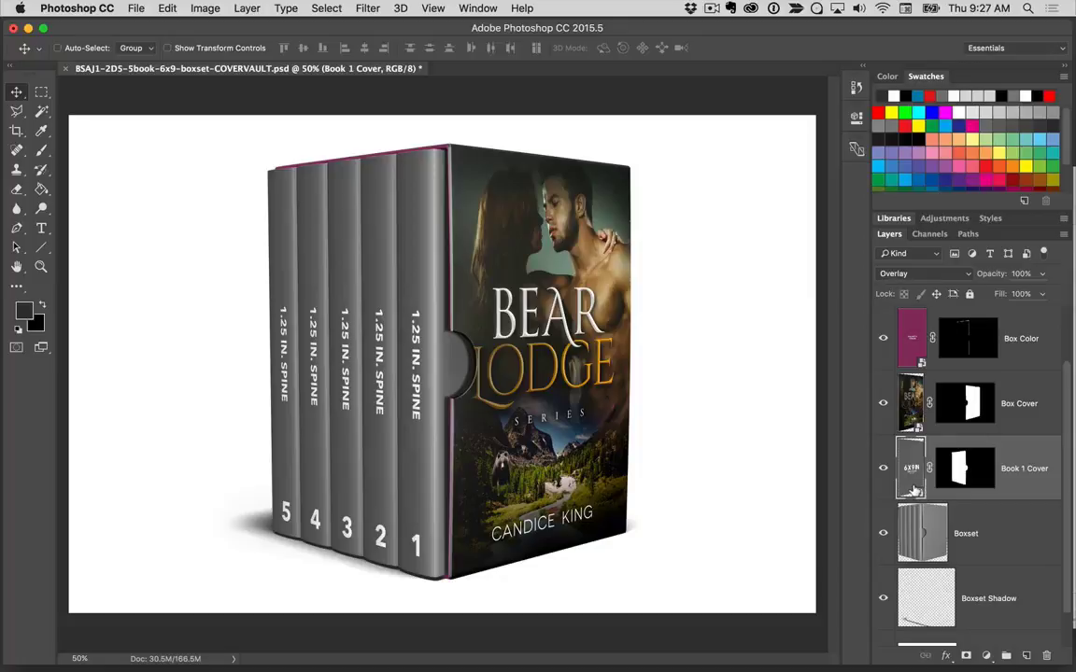
{"action": "double_click", "coordinate": [911, 467]}
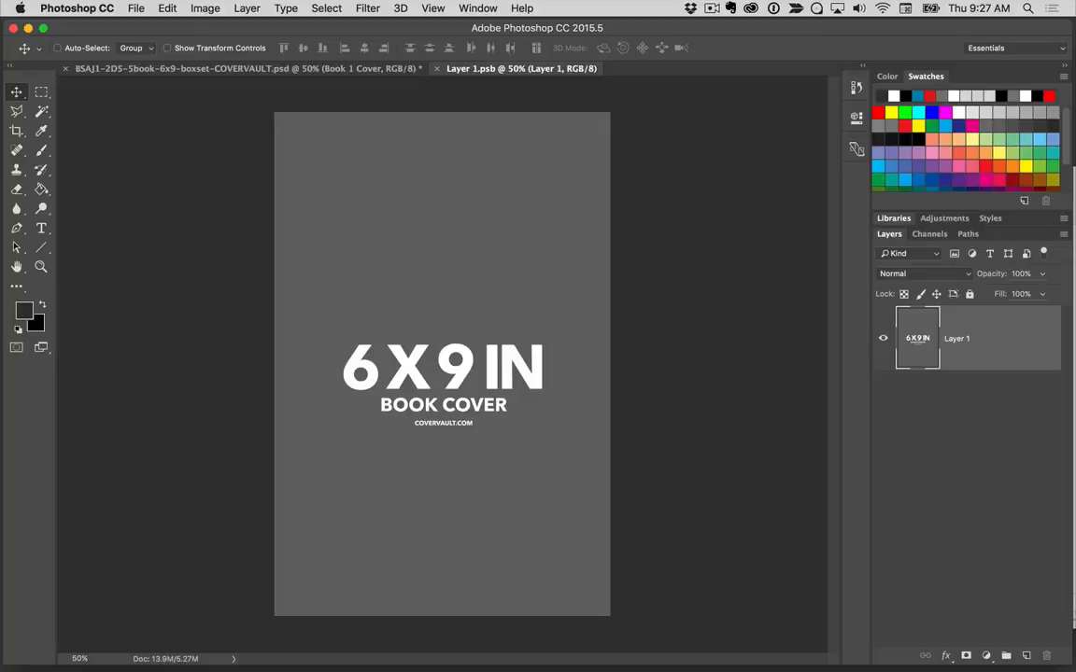
- Switch to Finder and open Bear-Lodge-Book-Cover.png from the Lodge Cover folder with Adobe Photoshop CC 2015.5
{"action": "key", "text": "super+Tab"}
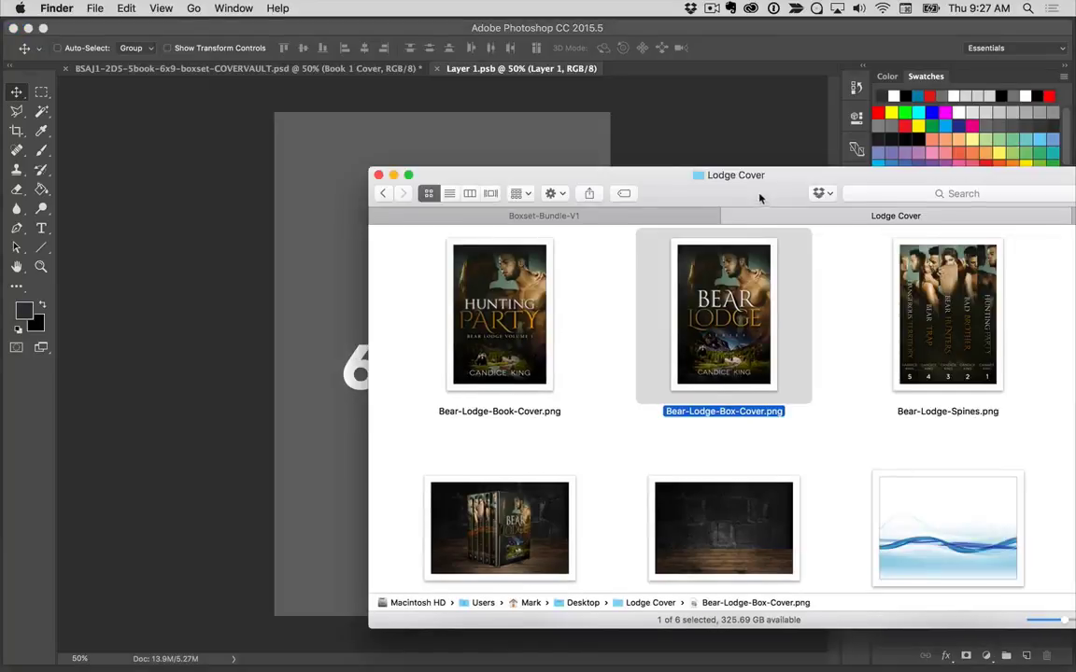
{"action": "left_click_drag", "start_coordinate": [759, 197], "coordinate": [719, 172]}
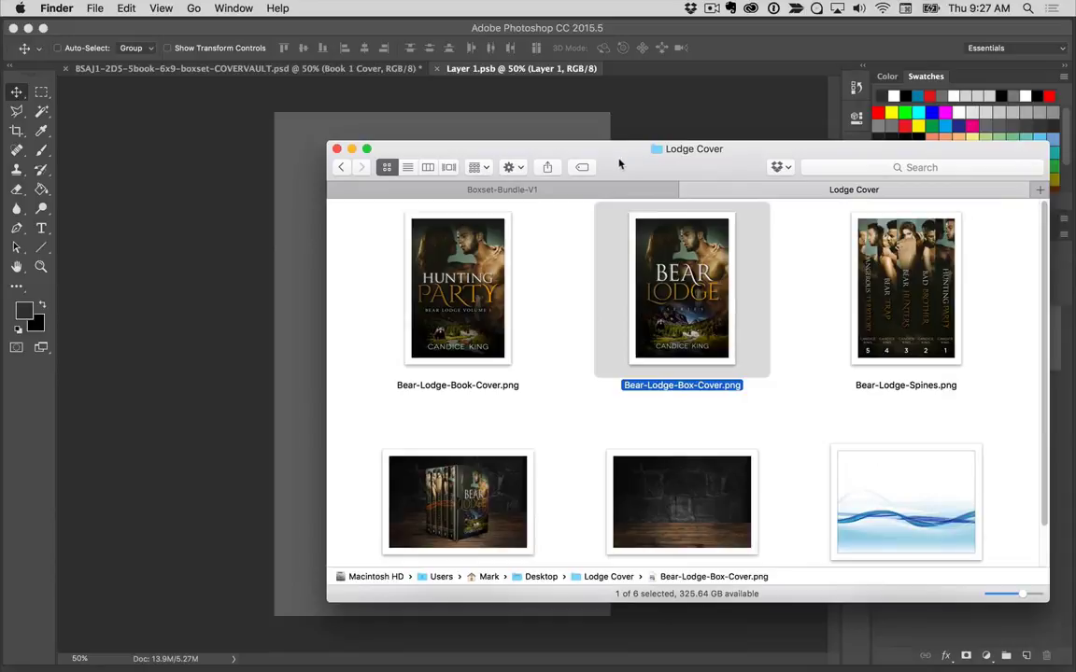
{"action": "left_click_drag", "start_coordinate": [605, 163], "coordinate": [651, 177]}
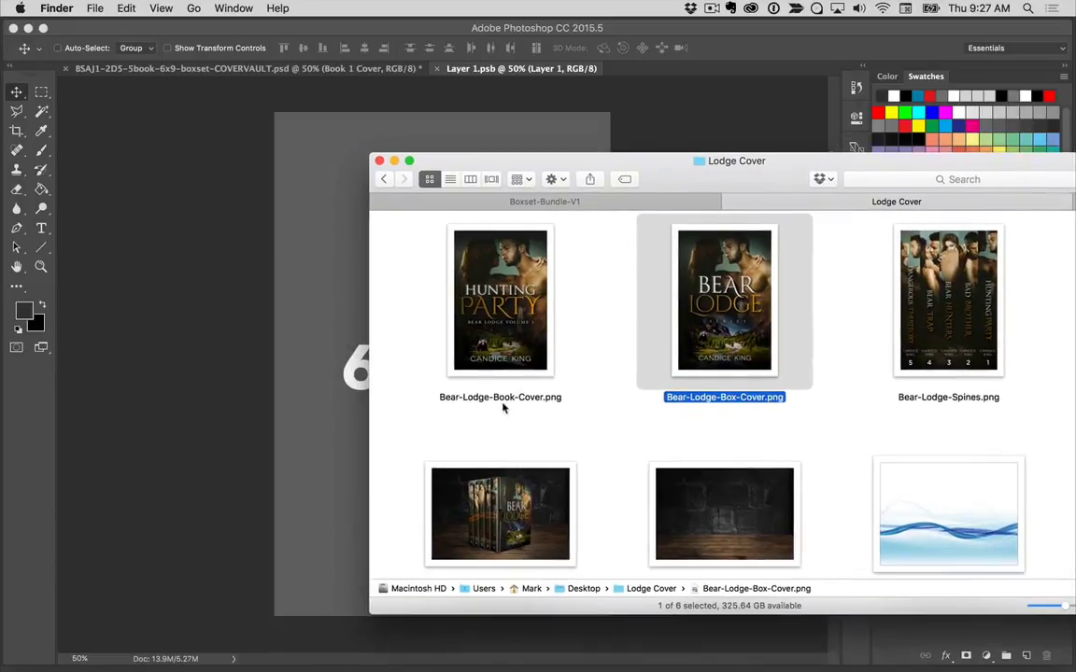
{"action": "left_click", "coordinate": [453, 268]}
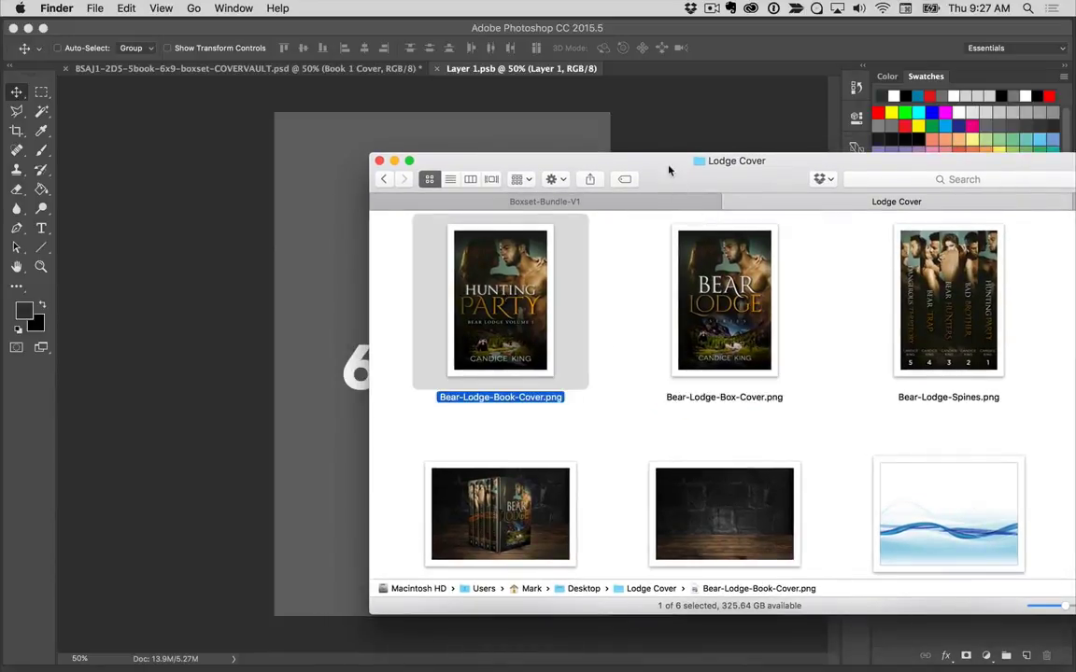
{"action": "left_click_drag", "start_coordinate": [670, 168], "coordinate": [663, 166]}
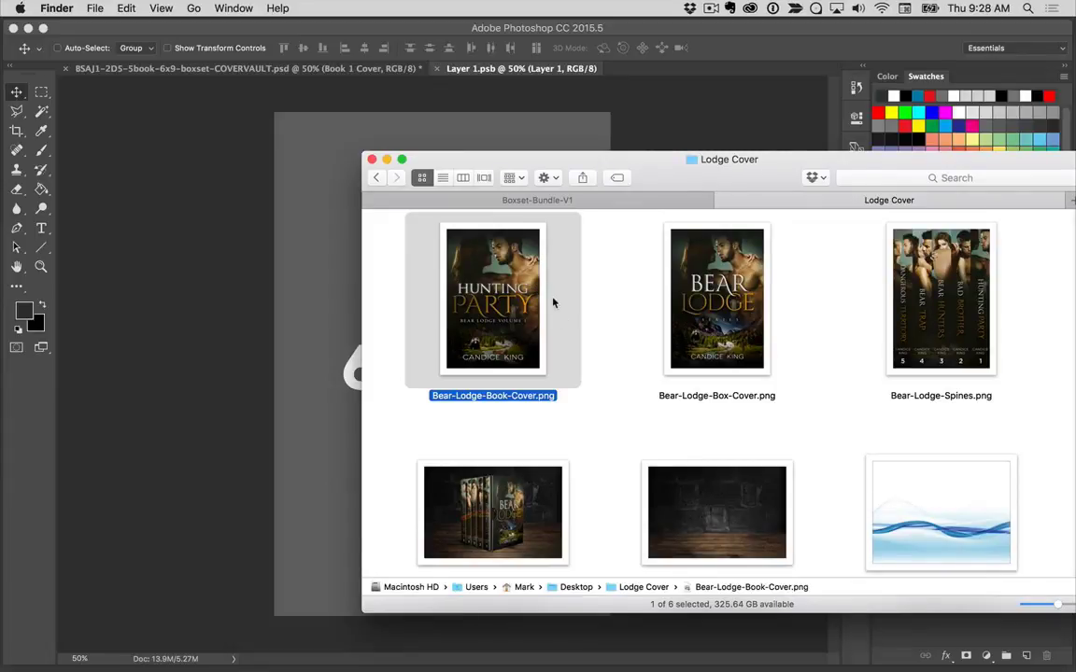
{"action": "right_click", "coordinate": [498, 267]}
{"action": "mouse_move", "coordinate": [501, 285]}
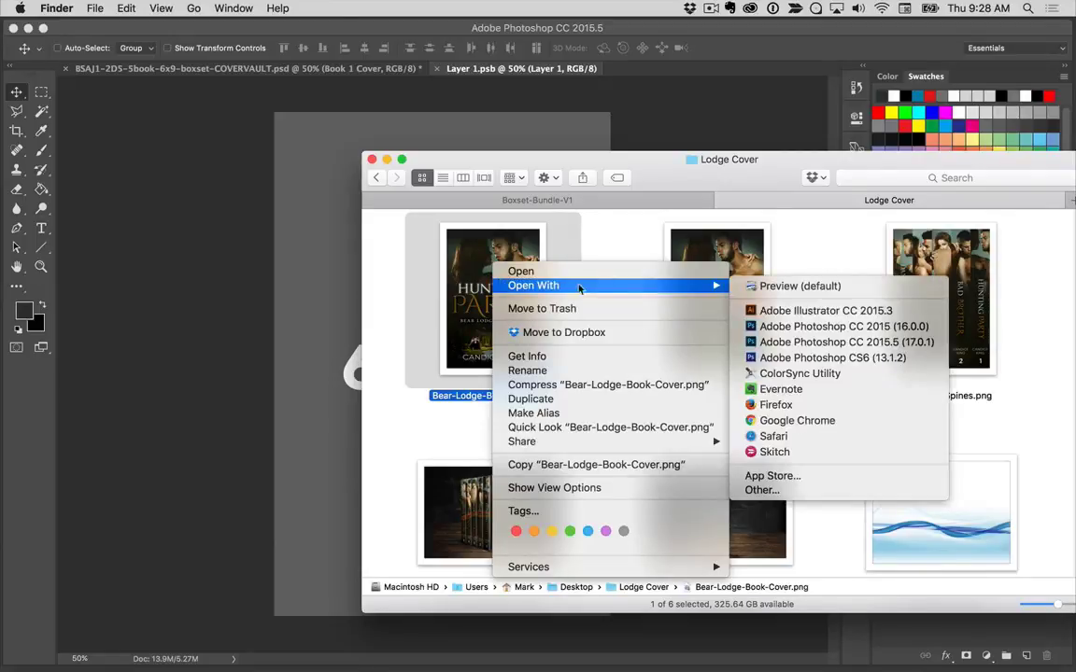
{"action": "left_click", "coordinate": [809, 344]}
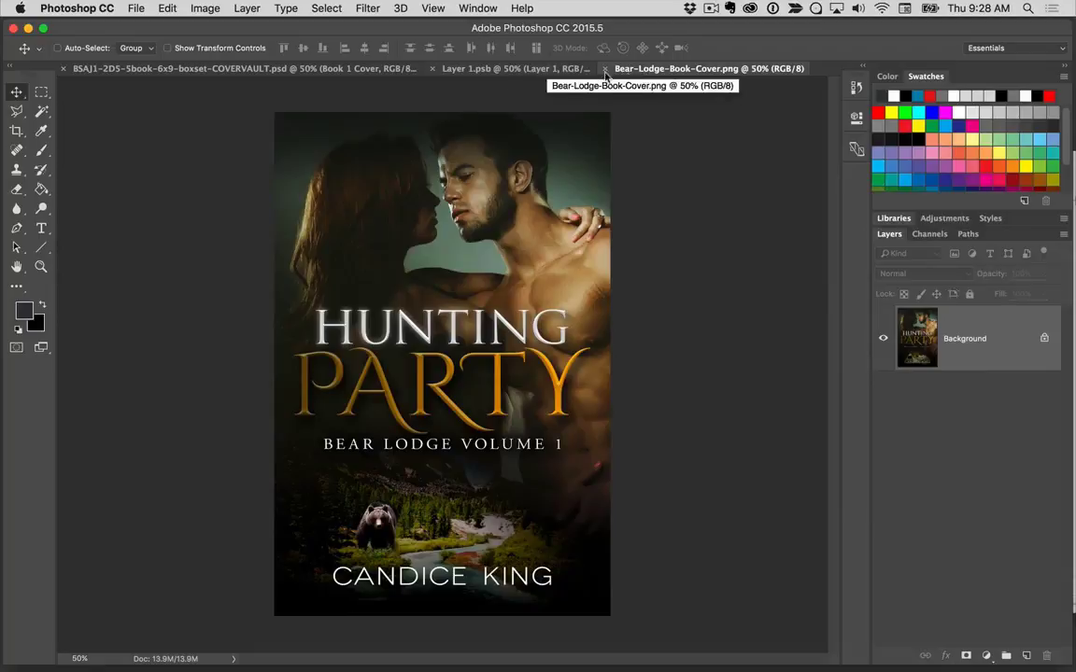
{"action": "left_click", "coordinate": [501, 73]}
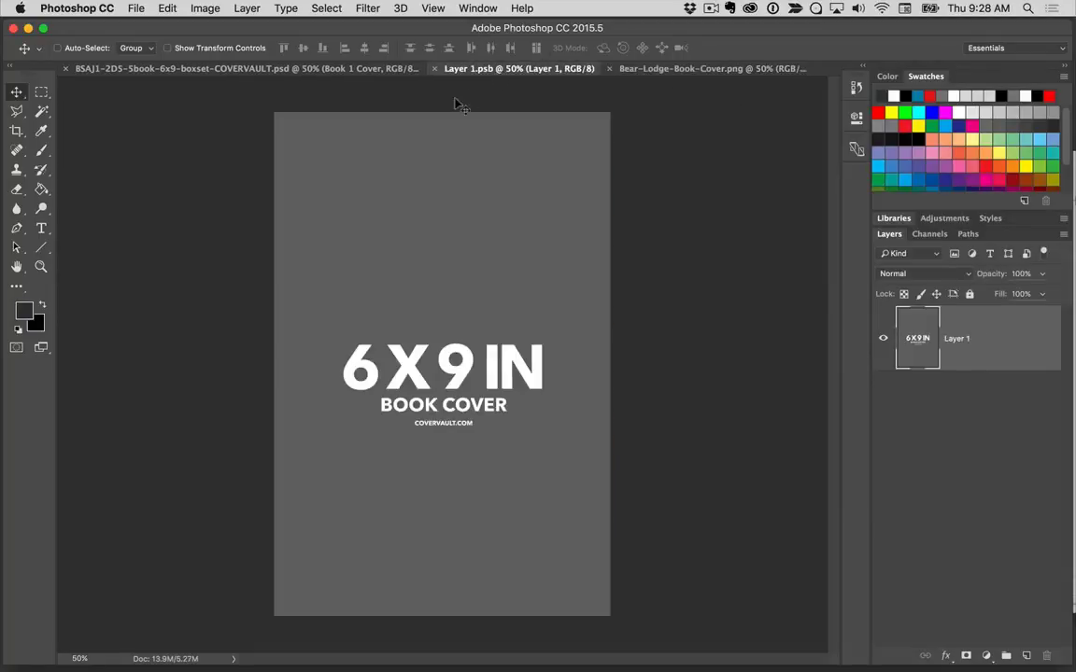
{"action": "left_click", "coordinate": [663, 71]}
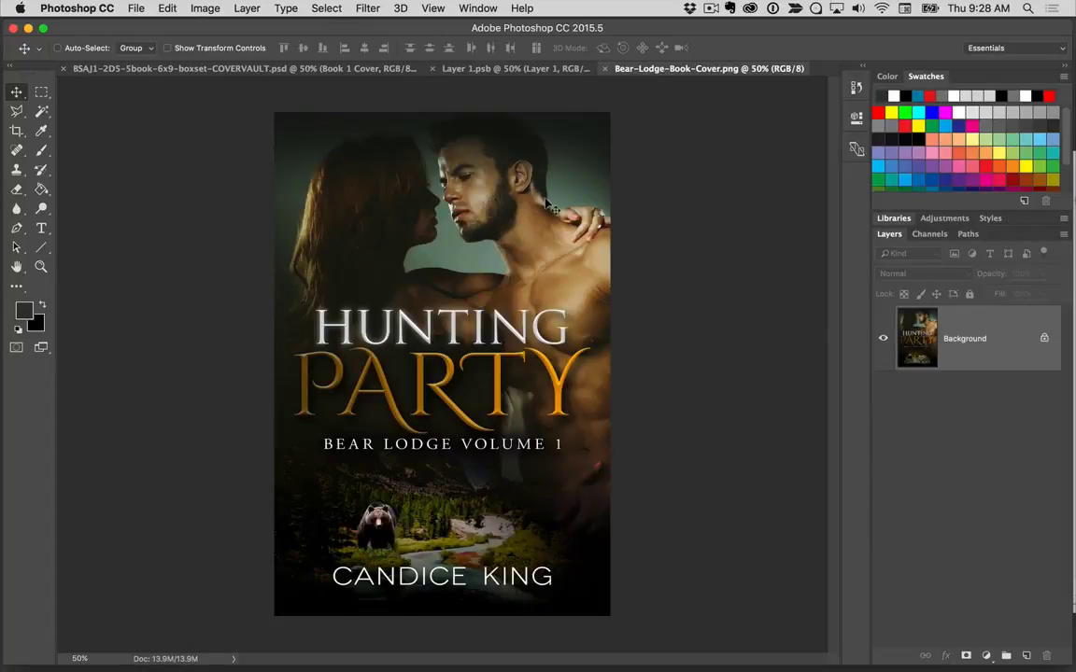
{"action": "left_click", "coordinate": [552, 71]}
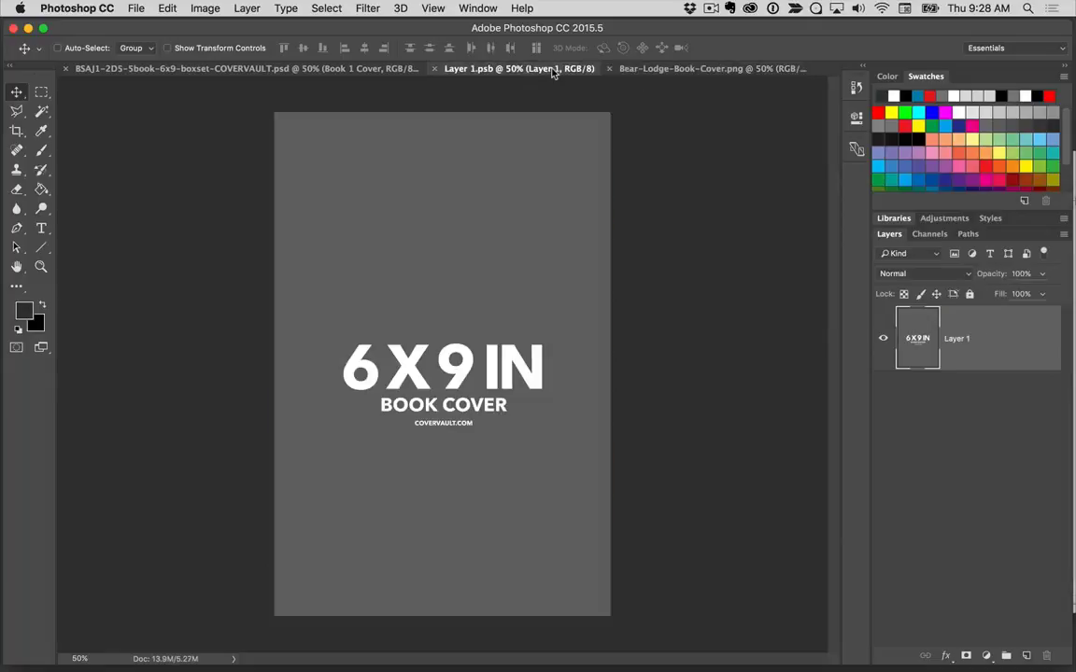
{"action": "left_click", "coordinate": [678, 70]}
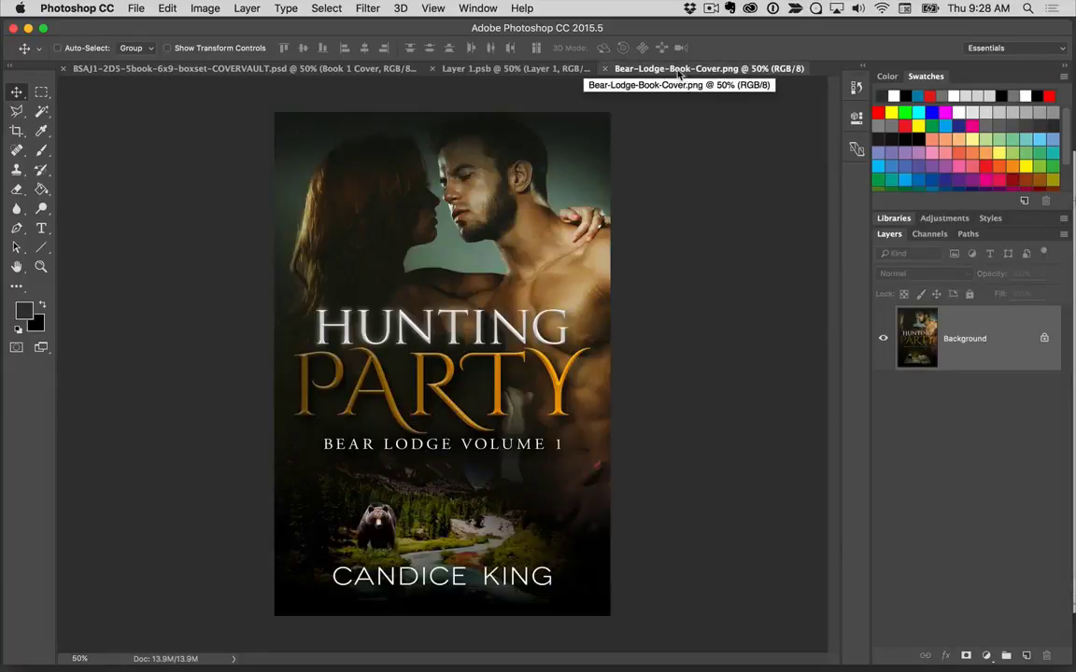
- Copy the entire Bear-Lodge-Book-Cover.png image to the clipboard and close that document
{"action": "left_click", "coordinate": [323, 8]}
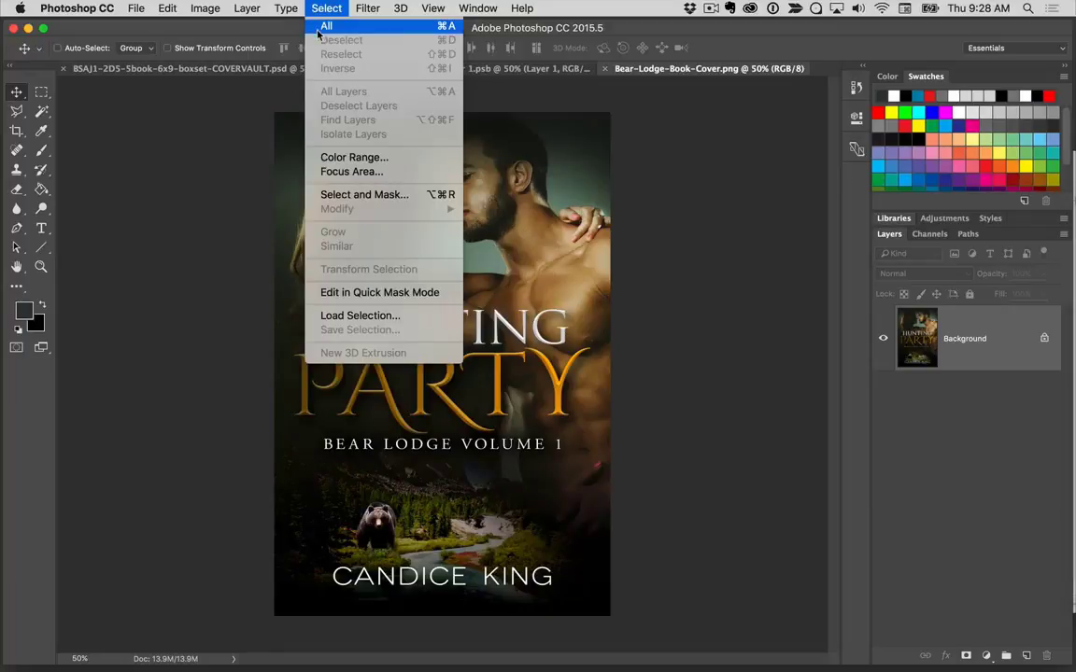
{"action": "left_click", "coordinate": [318, 31]}
{"action": "left_click", "coordinate": [173, 7]}
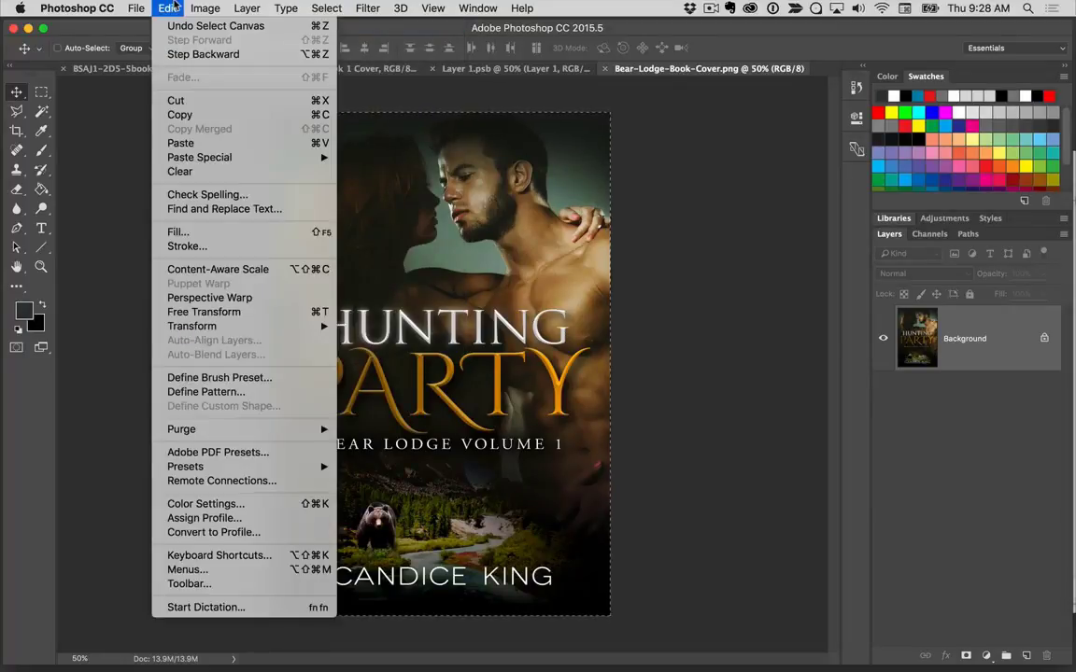
{"action": "left_click", "coordinate": [177, 114]}
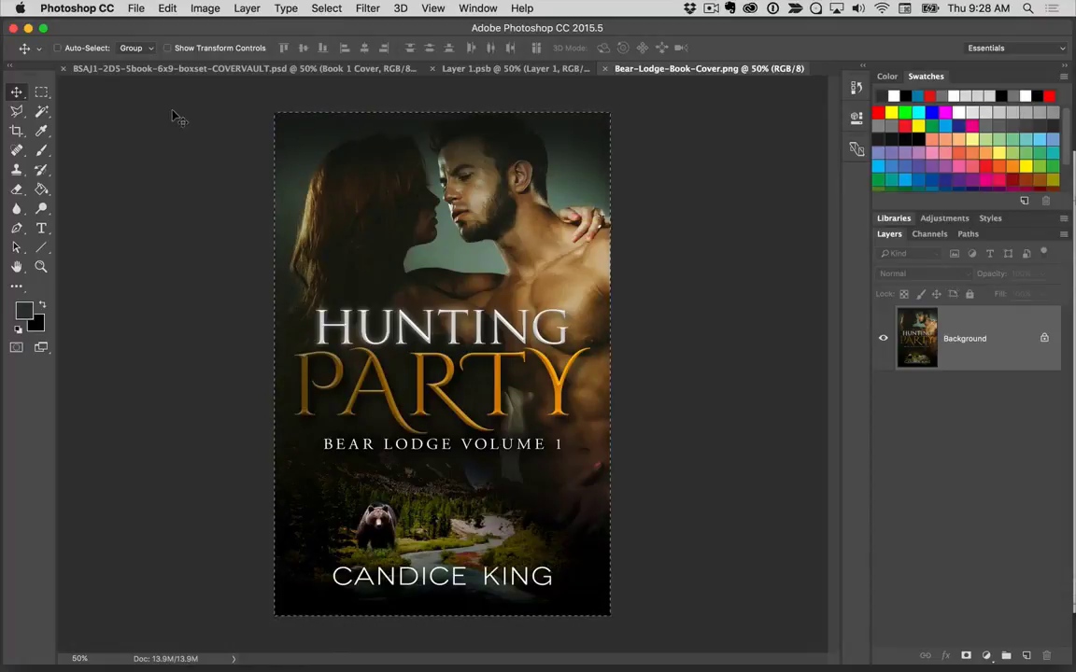
{"action": "left_click", "coordinate": [169, 9]}
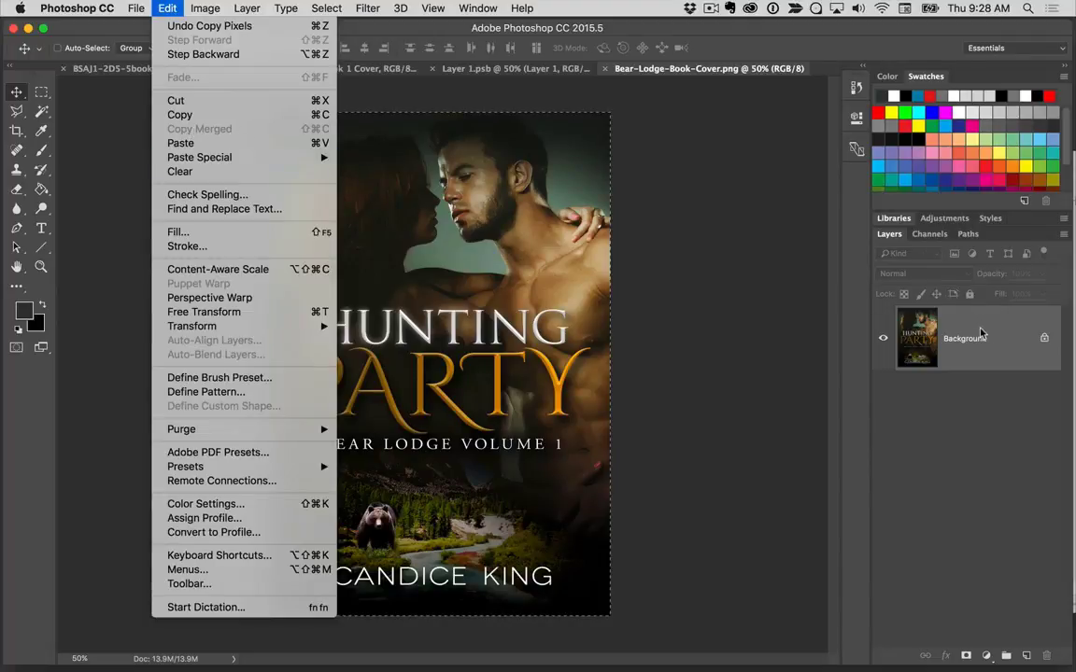
{"action": "left_click", "coordinate": [189, 114]}
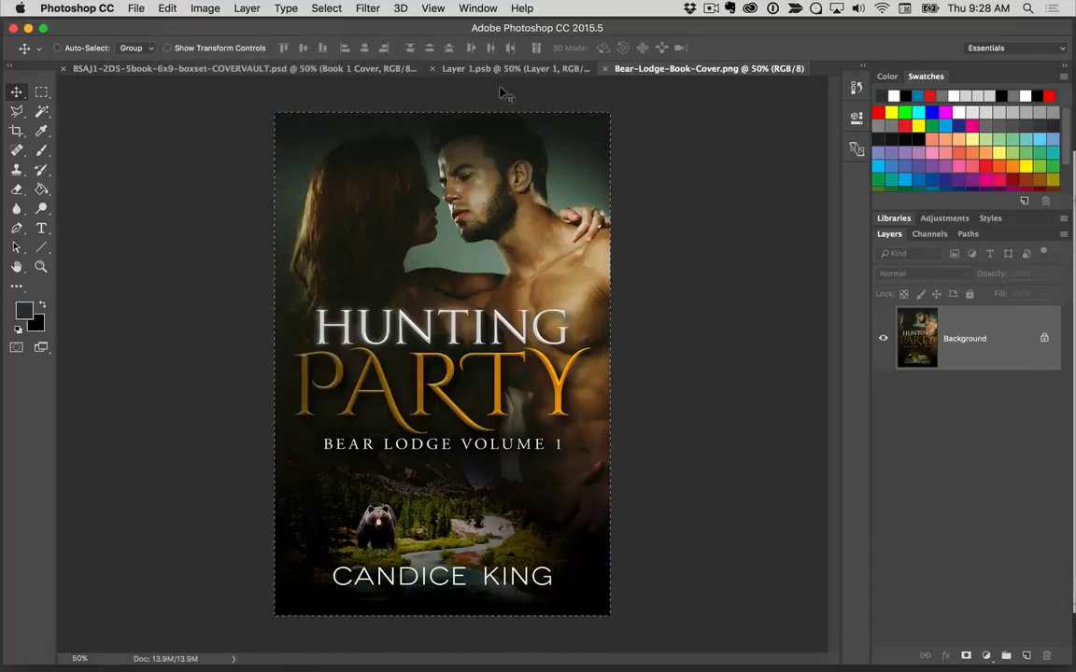
{"action": "left_click", "coordinate": [607, 69]}
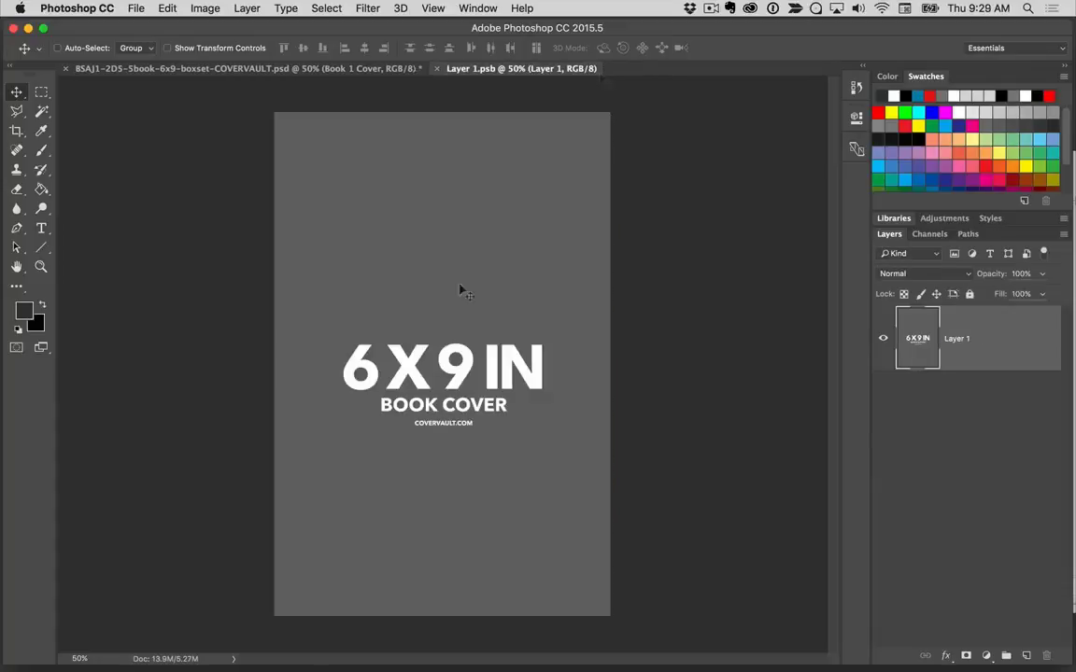
- Paste the copied book cover over the placeholder in Layer 1.psb, and close the document with its changes saved
{"action": "left_click", "coordinate": [167, 8]}
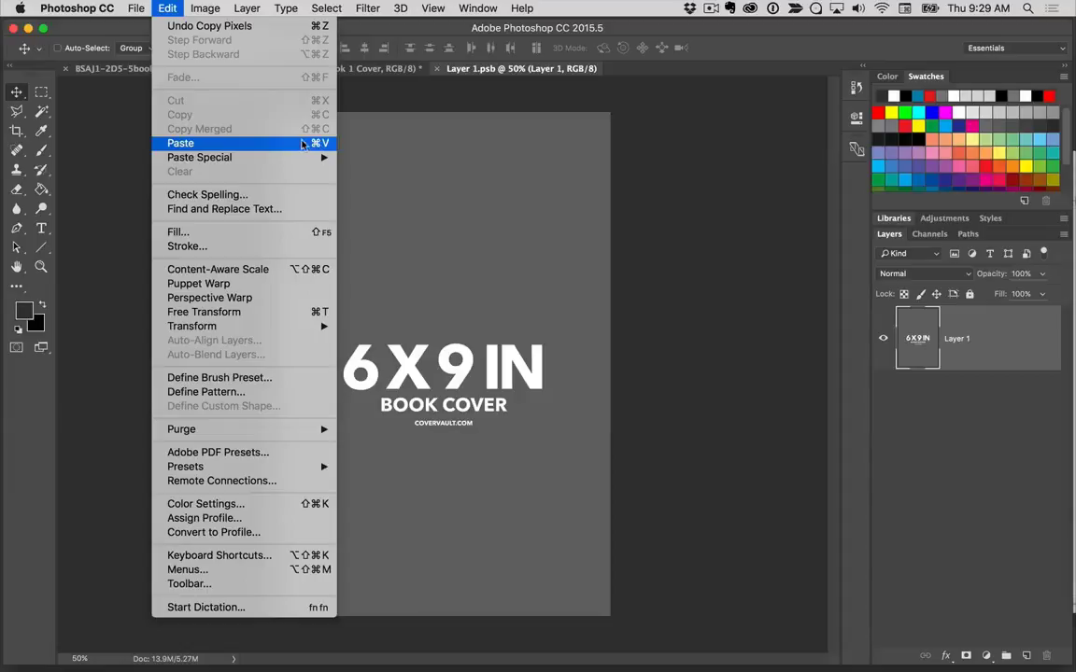
{"action": "left_click", "coordinate": [287, 143]}
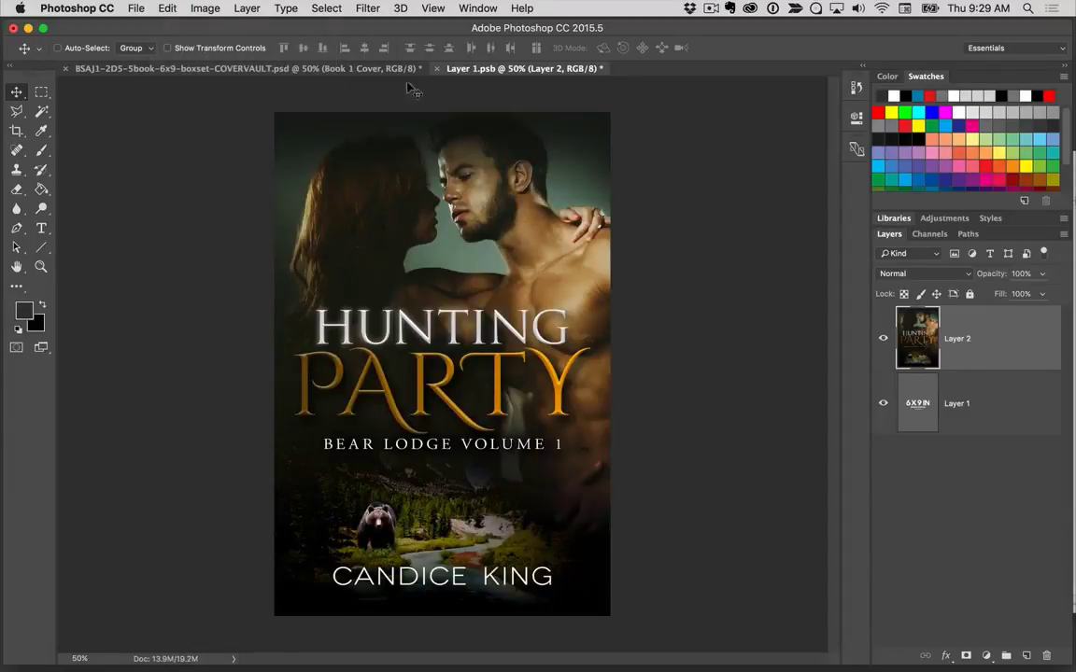
{"action": "left_click", "coordinate": [439, 70]}
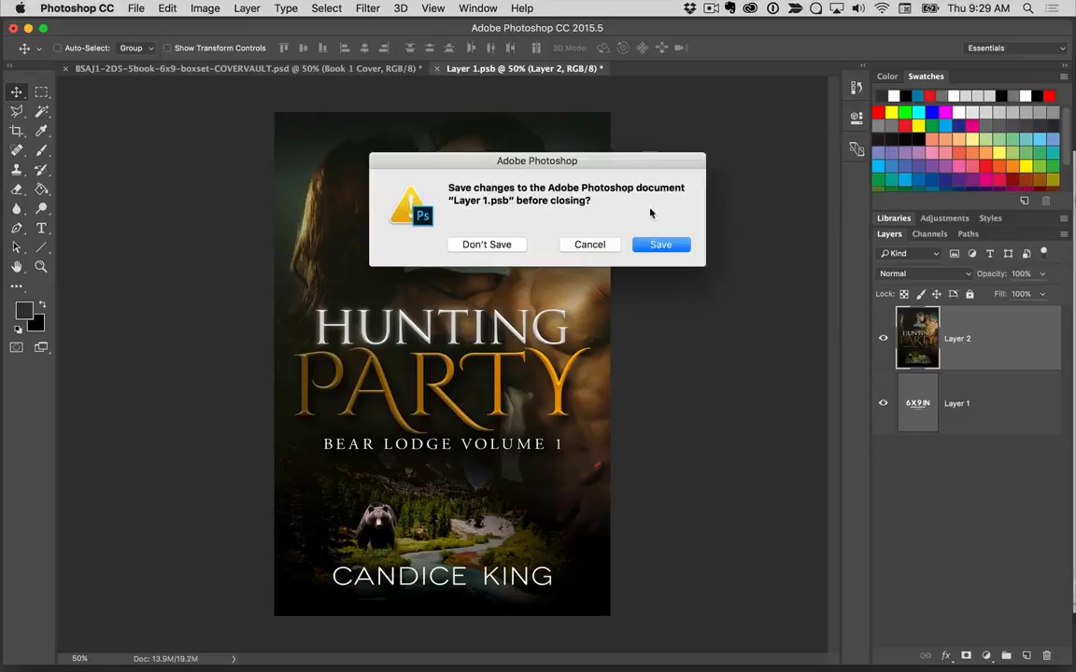
{"action": "left_click", "coordinate": [674, 248]}
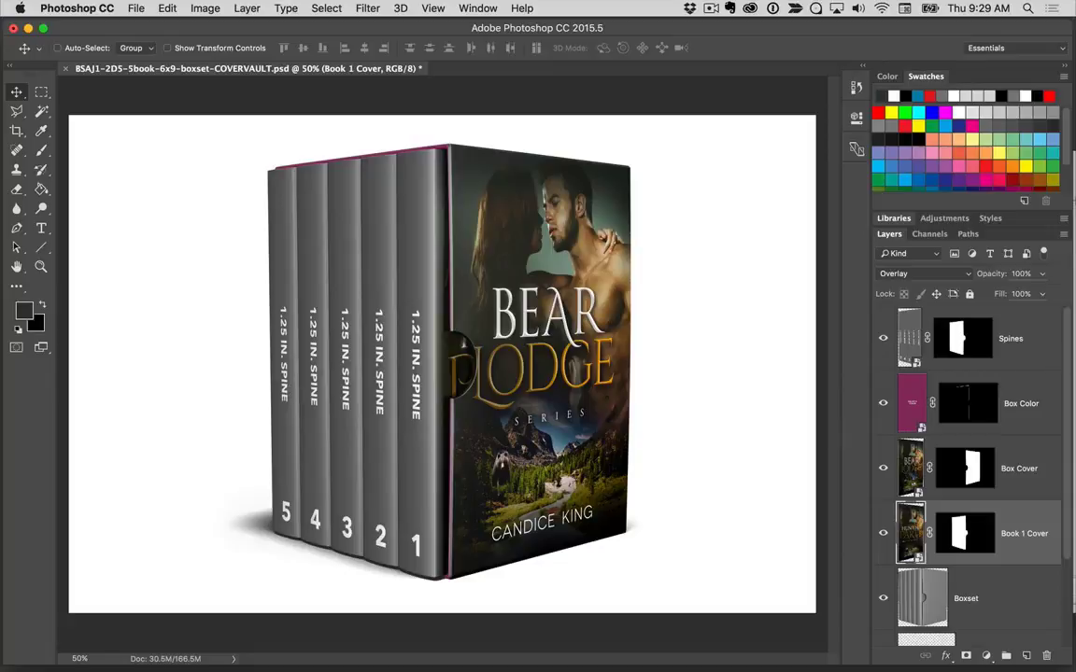
- Open the contents of the Spines layer's smart object, and switch to Finder to select Bear-Lodge-Spines.png
{"action": "left_click", "coordinate": [1024, 359]}
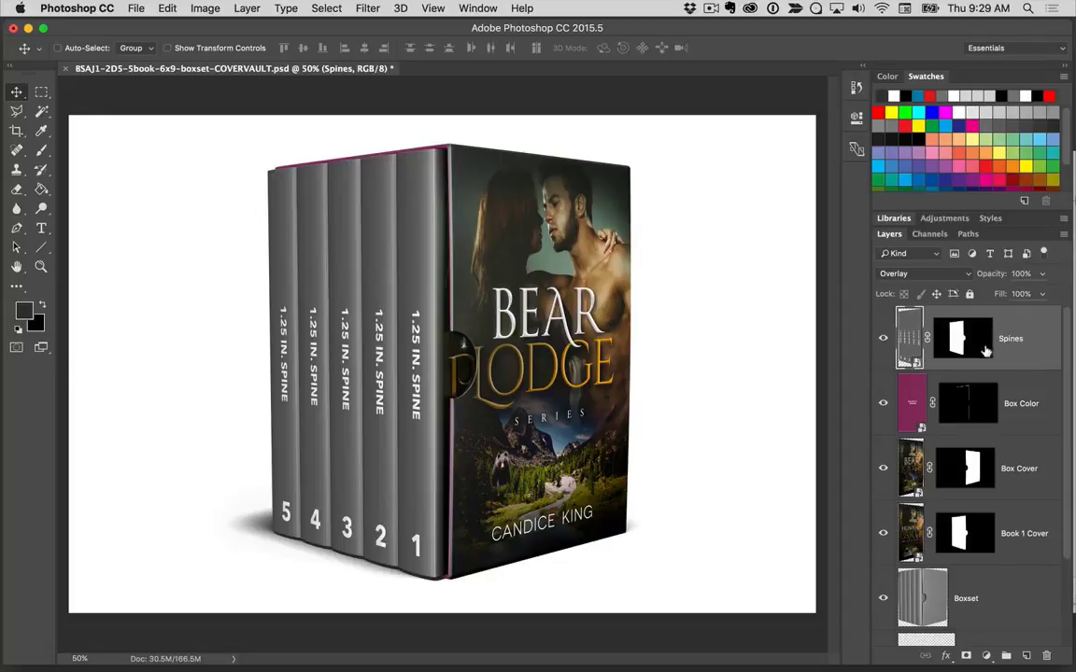
{"action": "double_click", "coordinate": [911, 345]}
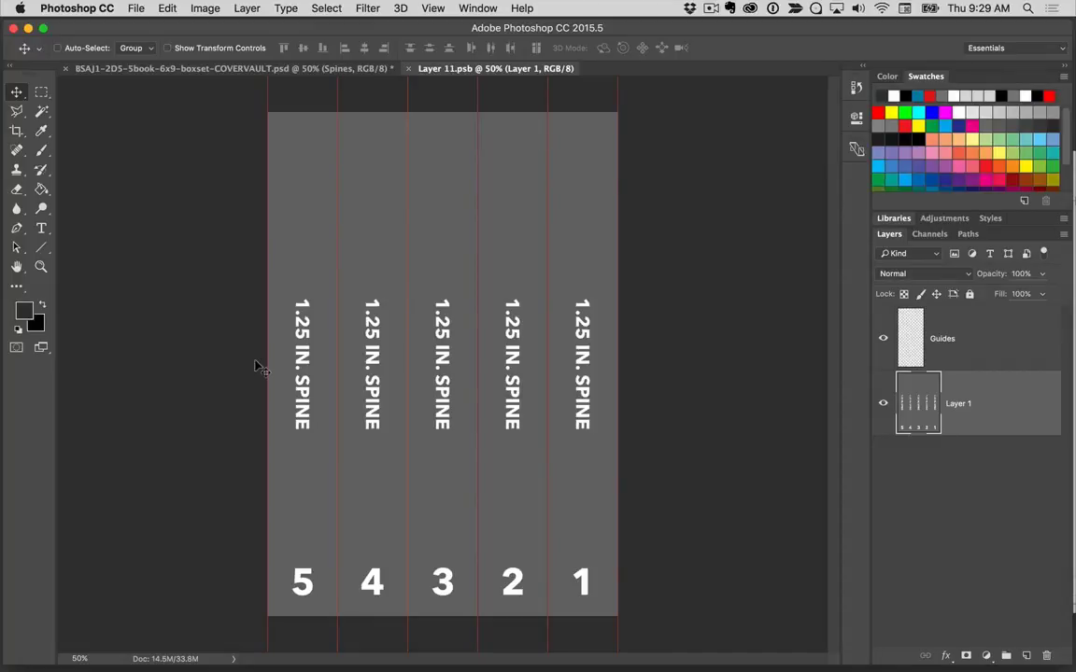
{"action": "key", "text": "super+Tab"}
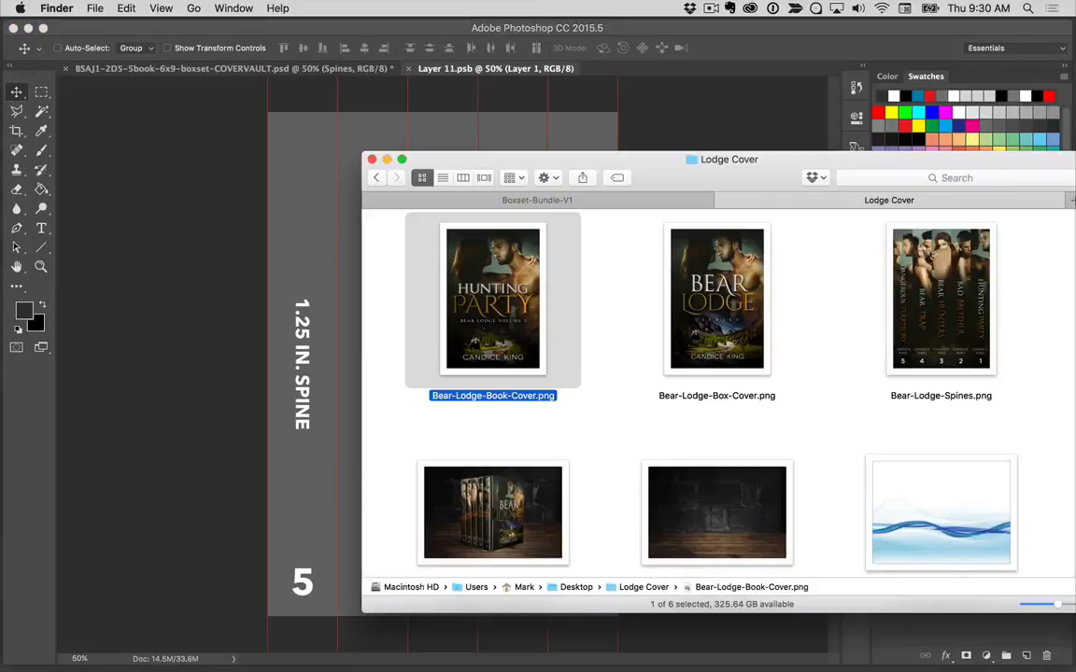
{"action": "left_click_drag", "start_coordinate": [682, 169], "coordinate": [574, 150]}
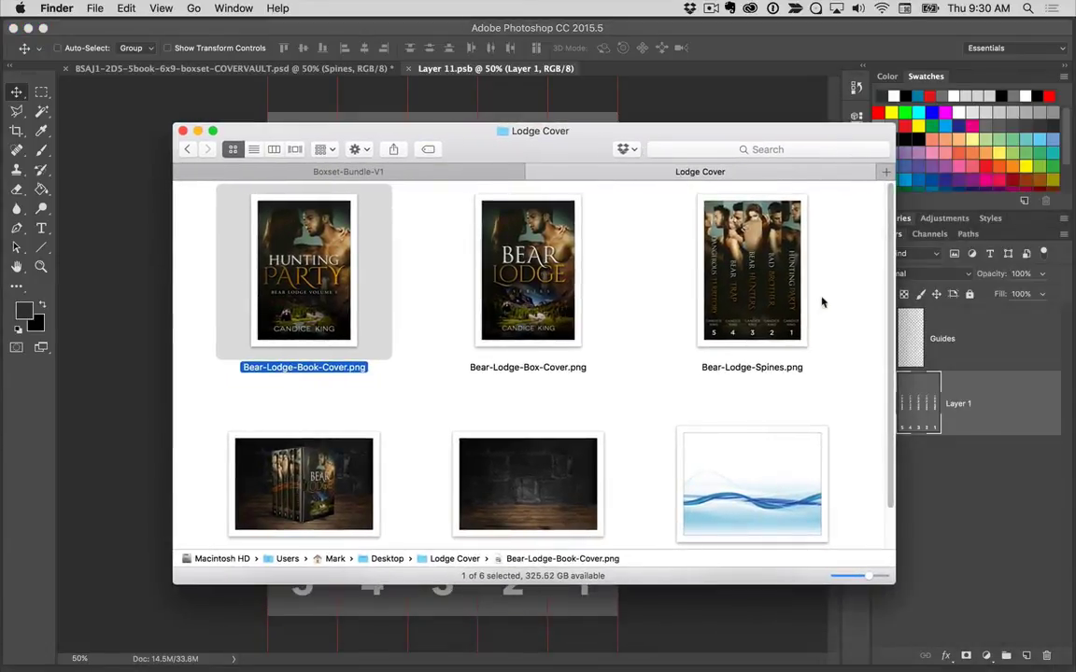
{"action": "left_click", "coordinate": [748, 288]}
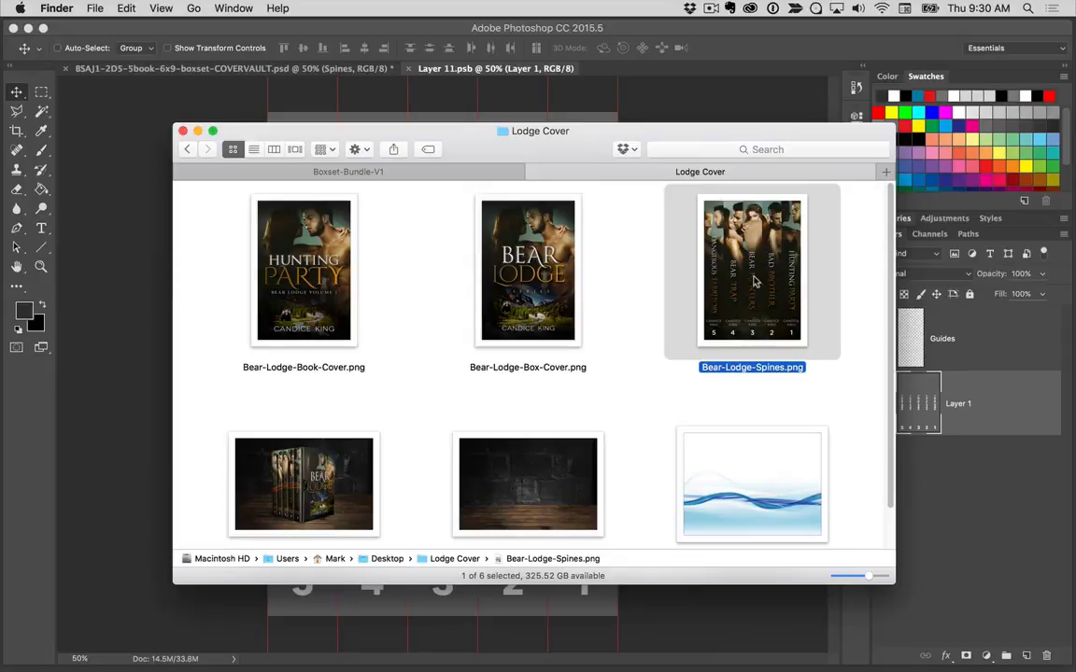
- Place Bear-Lodge-Spines.png over the five placeholder spines in Layer 11.psb, aligned with the guides
{"action": "left_click_drag", "start_coordinate": [486, 145], "coordinate": [637, 298]}
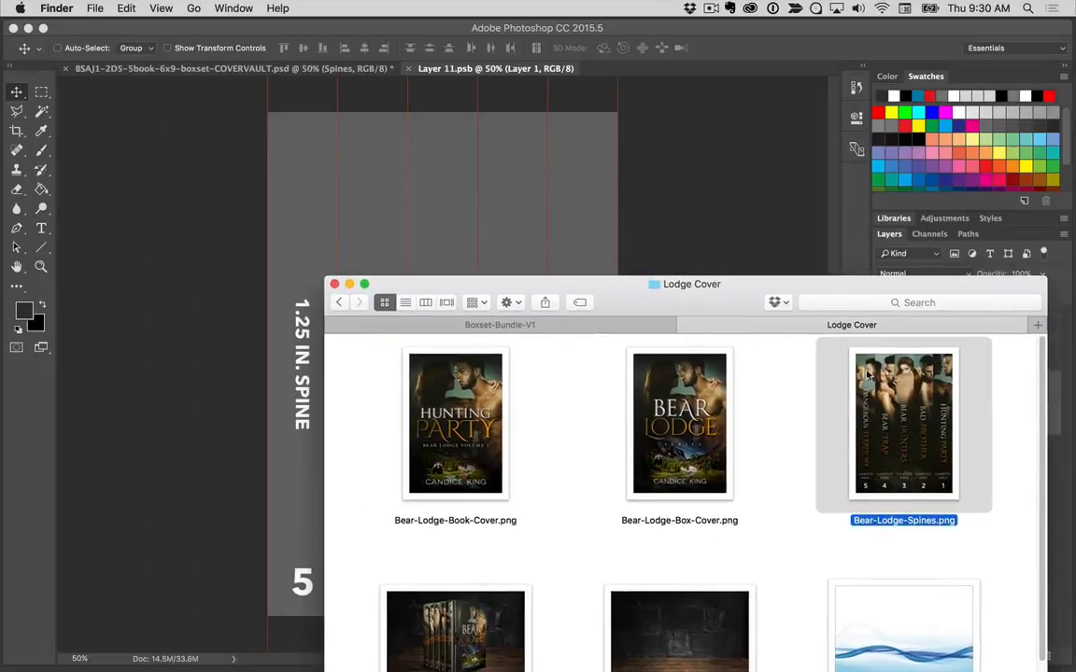
{"action": "left_click_drag", "start_coordinate": [891, 373], "coordinate": [452, 180]}
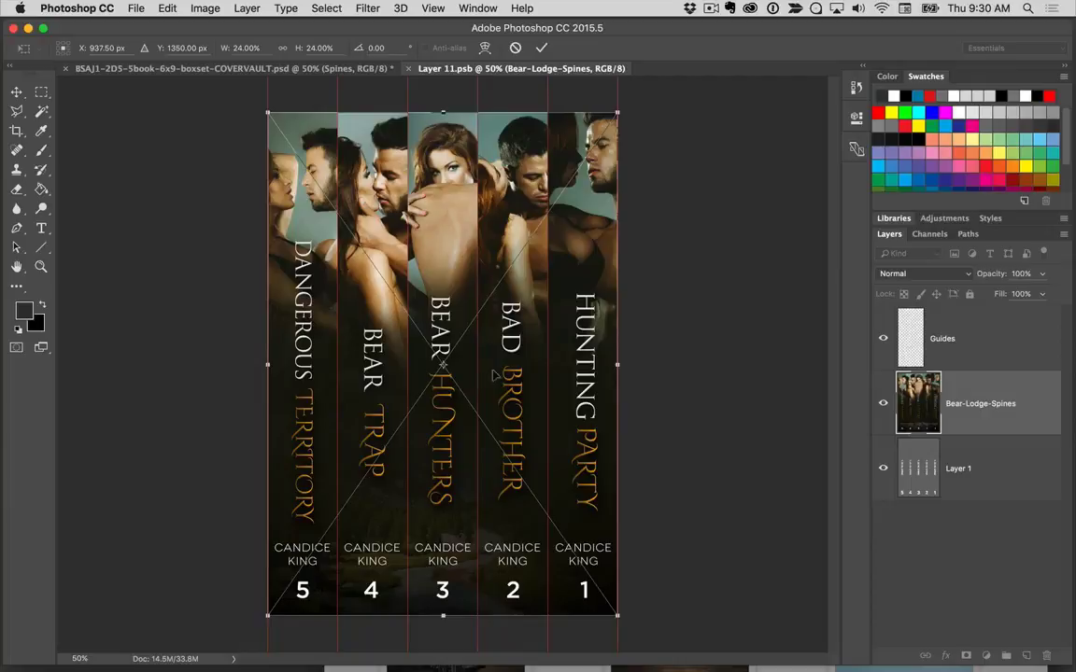
{"action": "left_click", "coordinate": [542, 52]}
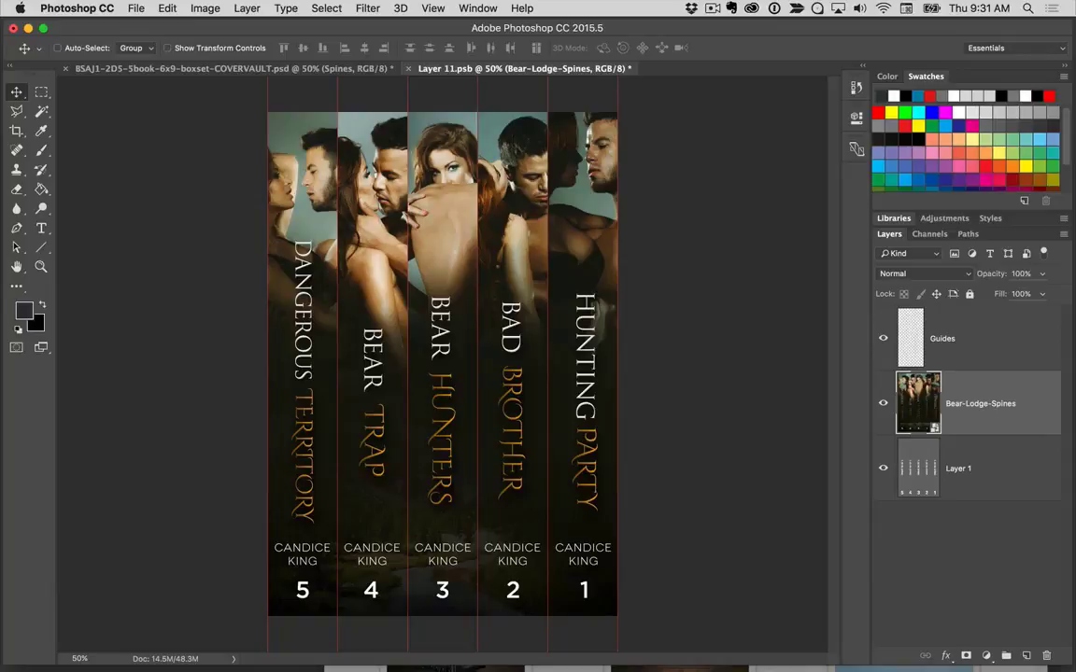
- Switch to Finder and place wave-background.png from the Lodge Cover folder above the Bear-Lodge-Spines layer in Layer 11.psb
{"action": "key", "text": "super+Tab"}
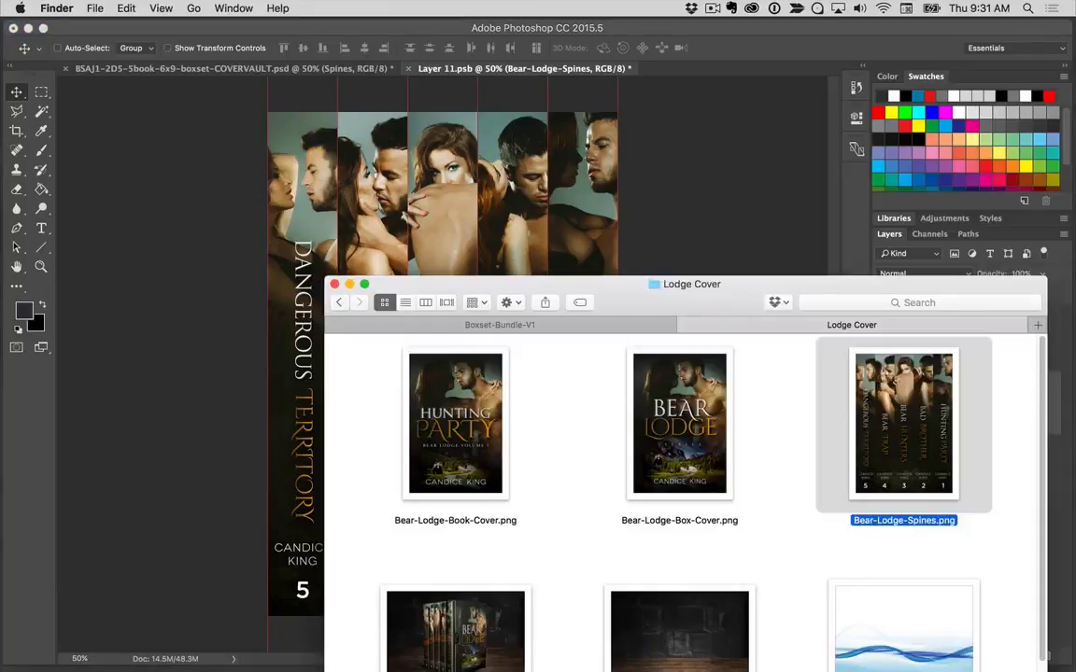
{"action": "left_click_drag", "start_coordinate": [712, 284], "coordinate": [655, 106]}
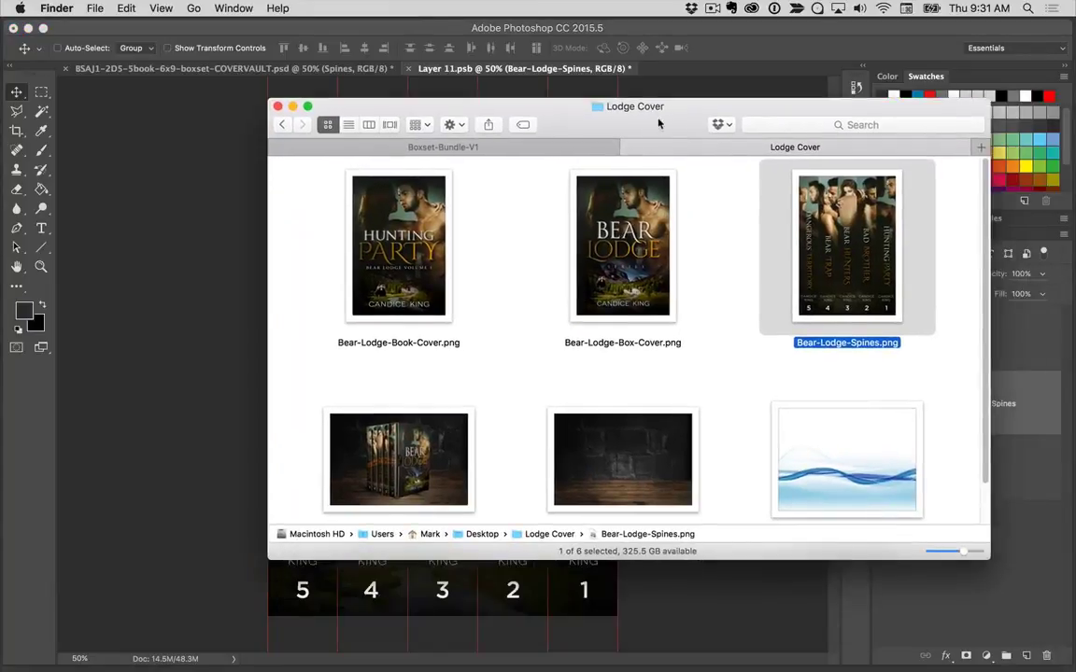
{"action": "left_click", "coordinate": [862, 436]}
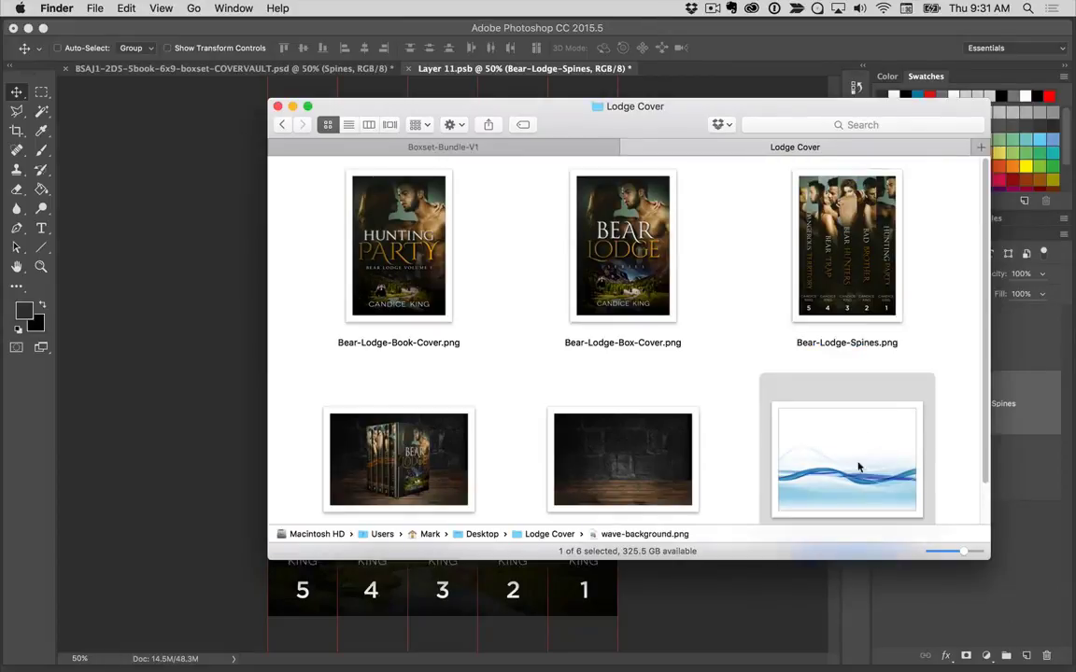
{"action": "left_click_drag", "start_coordinate": [982, 399], "coordinate": [988, 437]}
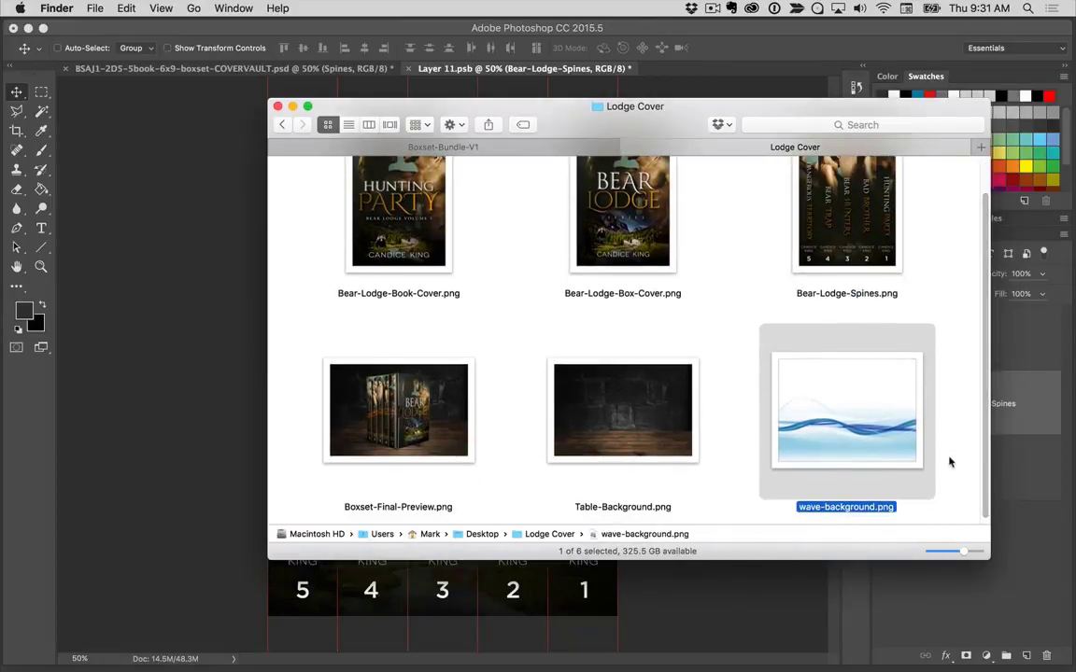
{"action": "left_click_drag", "start_coordinate": [512, 107], "coordinate": [671, 247]}
{"action": "left_click_drag", "start_coordinate": [759, 245], "coordinate": [696, 171]}
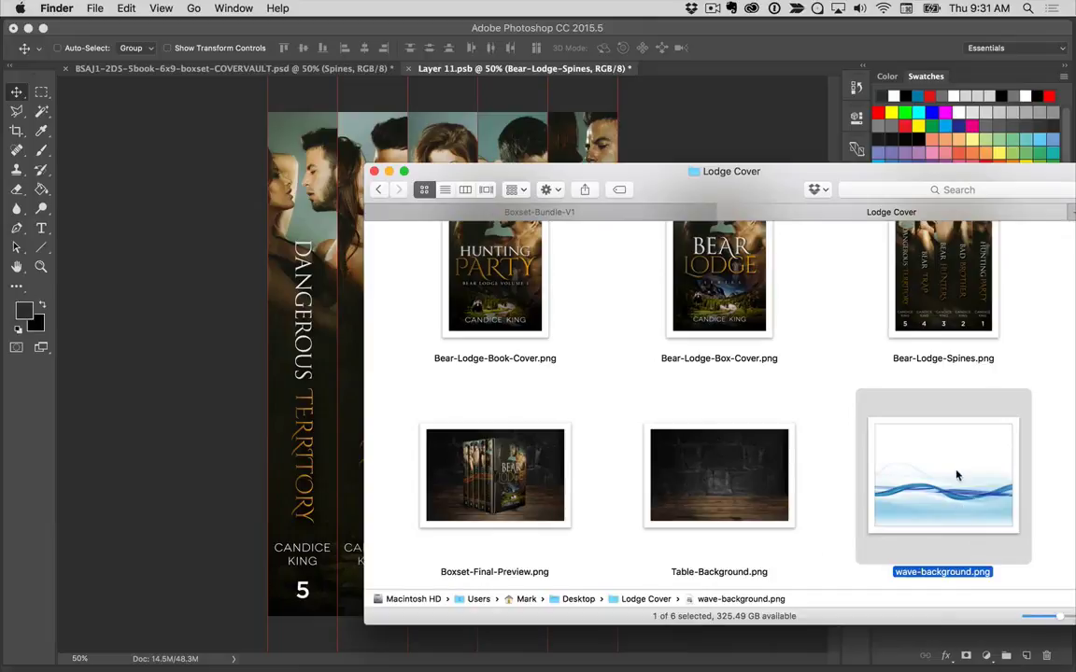
{"action": "left_click_drag", "start_coordinate": [954, 474], "coordinate": [306, 284]}
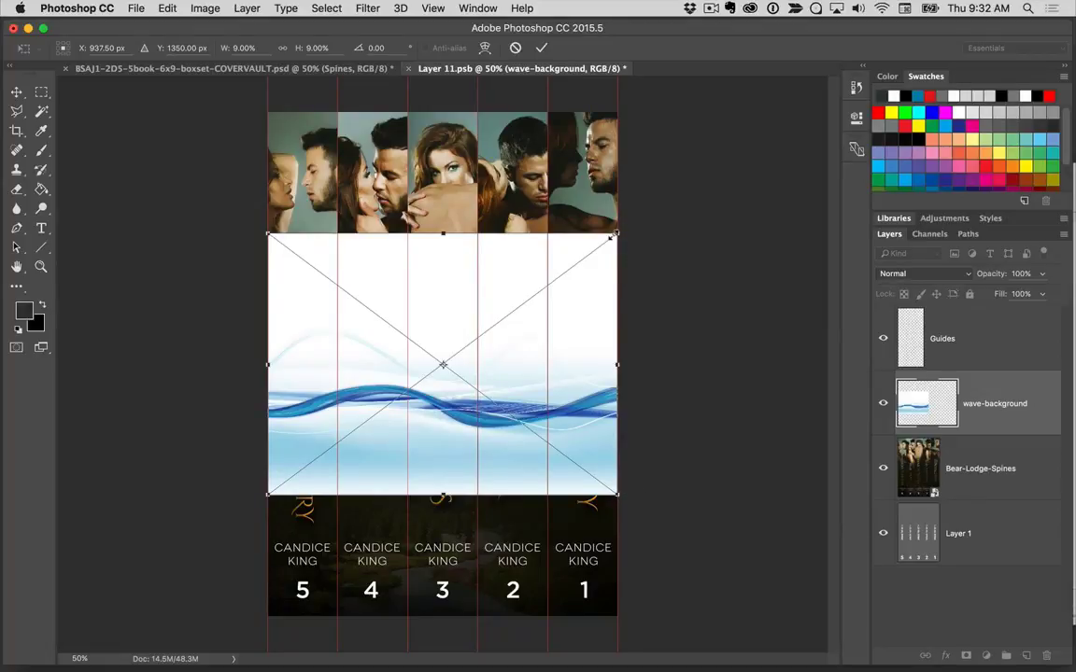
- Try to resize the placed wave image to about 7.4% width and 8.2% height, and undo the resize
{"action": "left_click_drag", "start_coordinate": [617, 493], "coordinate": [565, 491]}
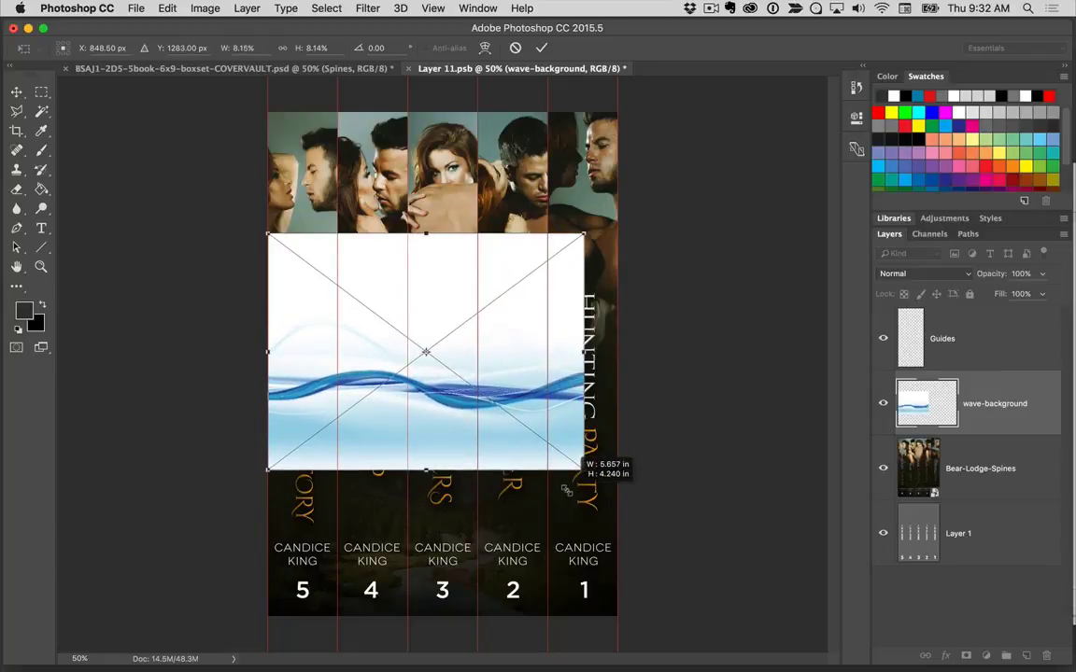
{"action": "mouse_move", "coordinate": [565, 490]}
{"action": "left_mouse_down"}
{"action": "mouse_move", "coordinate": [575, 479]}
{"action": "mouse_move", "coordinate": [567, 358]}
{"action": "mouse_move", "coordinate": [481, 387]}
{"action": "mouse_move", "coordinate": [599, 447]}
{"action": "mouse_move", "coordinate": [596, 394]}
{"action": "mouse_move", "coordinate": [481, 359]}
{"action": "mouse_move", "coordinate": [630, 399]}
{"action": "mouse_move", "coordinate": [605, 288]}
{"action": "mouse_move", "coordinate": [621, 251]}
{"action": "mouse_move", "coordinate": [642, 531]}
{"action": "mouse_move", "coordinate": [688, 546]}
{"action": "mouse_move", "coordinate": [653, 430]}
{"action": "mouse_move", "coordinate": [559, 449]}
{"action": "mouse_move", "coordinate": [555, 470]}
{"action": "left_mouse_up"}
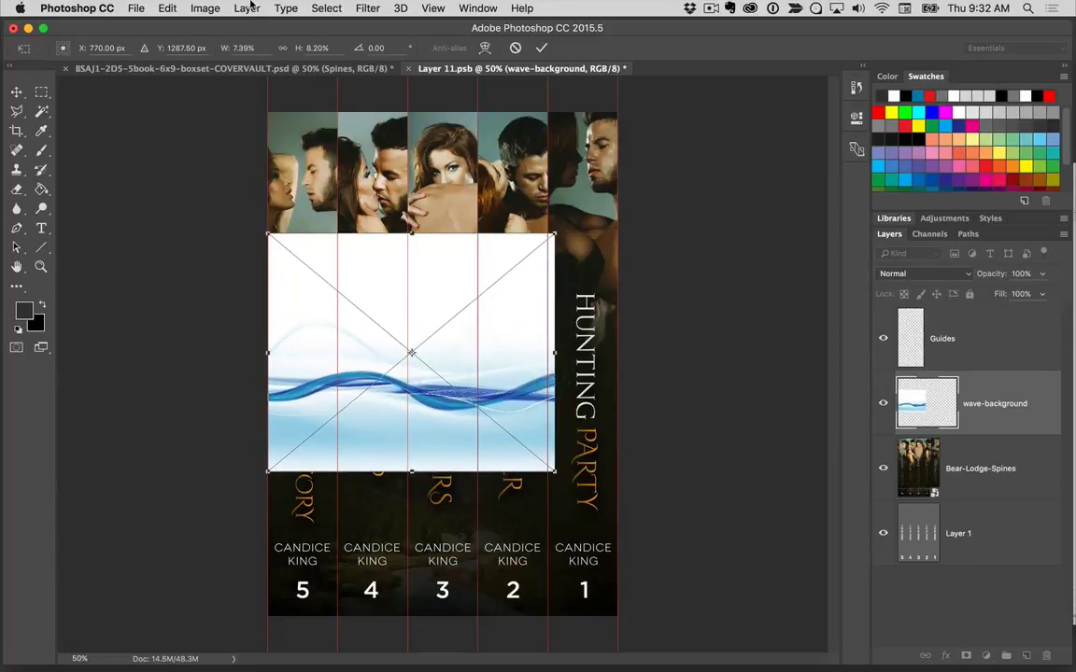
{"action": "left_click", "coordinate": [166, 7]}
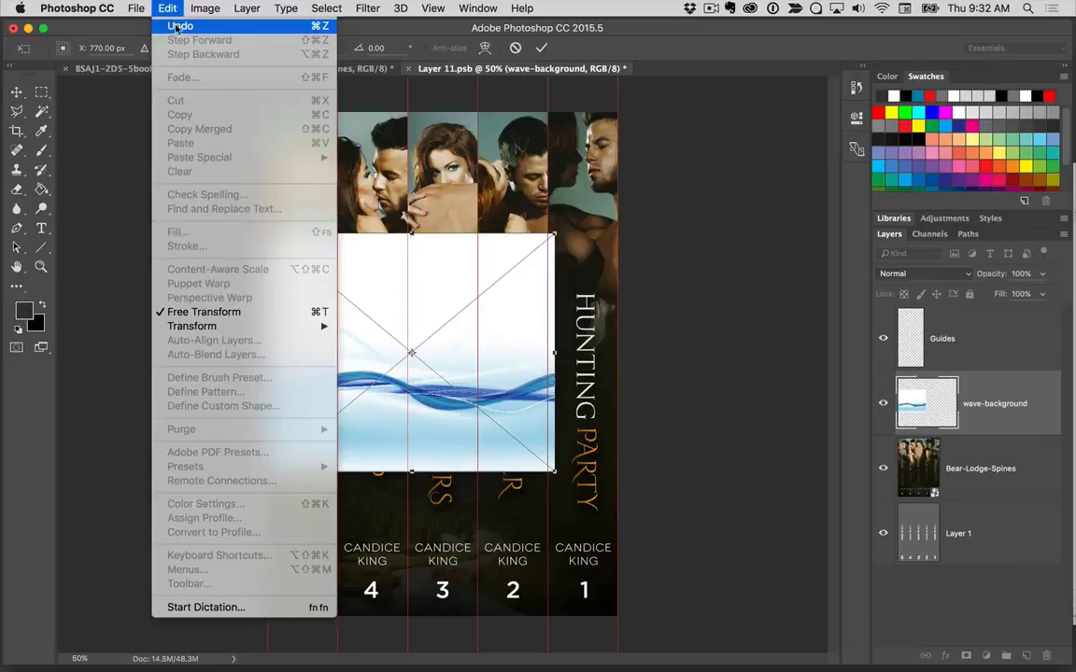
{"action": "left_click", "coordinate": [176, 27]}
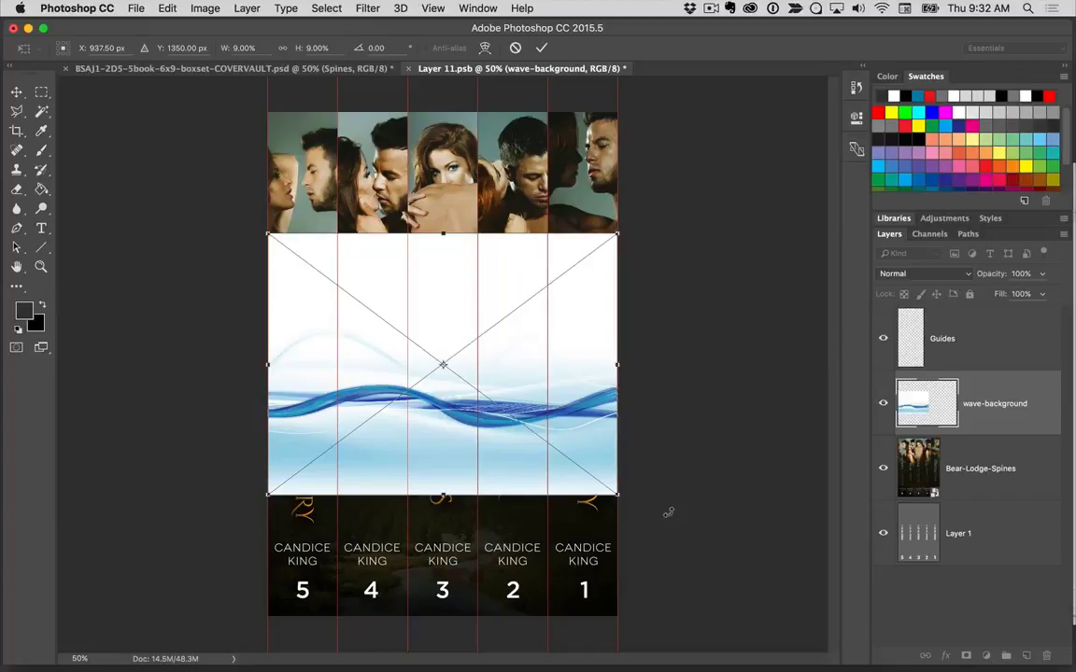
- Scale the placed wave image proportionally to about 18% and center it so it covers the entire spines canvas
{"action": "left_click_drag", "start_coordinate": [616, 493], "coordinate": [579, 473]}
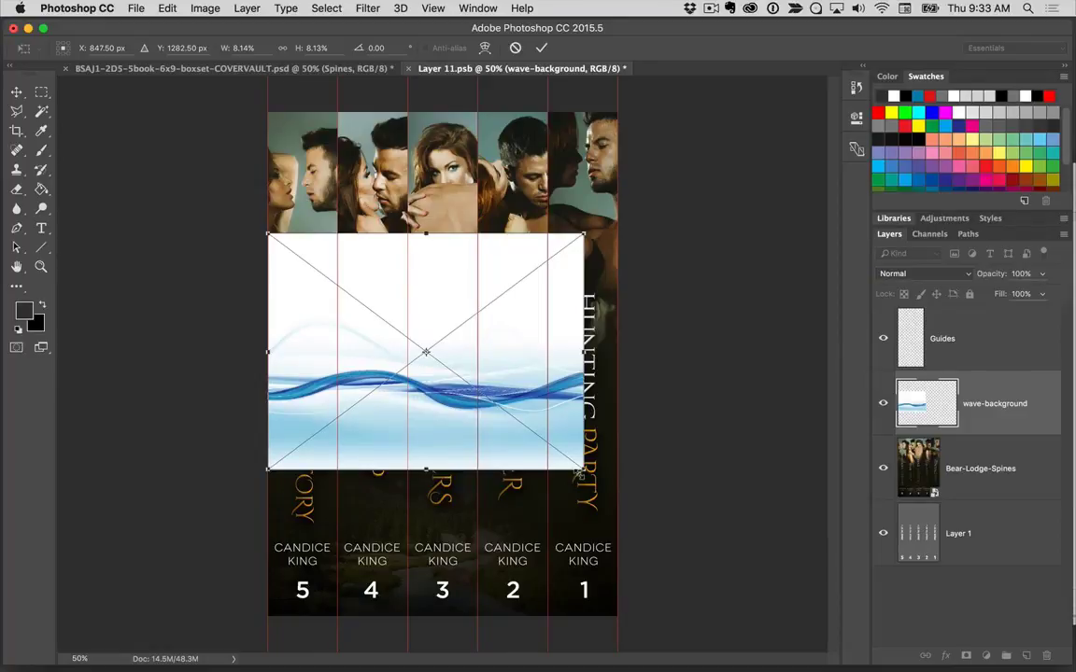
{"action": "left_click_drag", "start_coordinate": [579, 473], "coordinate": [601, 506]}
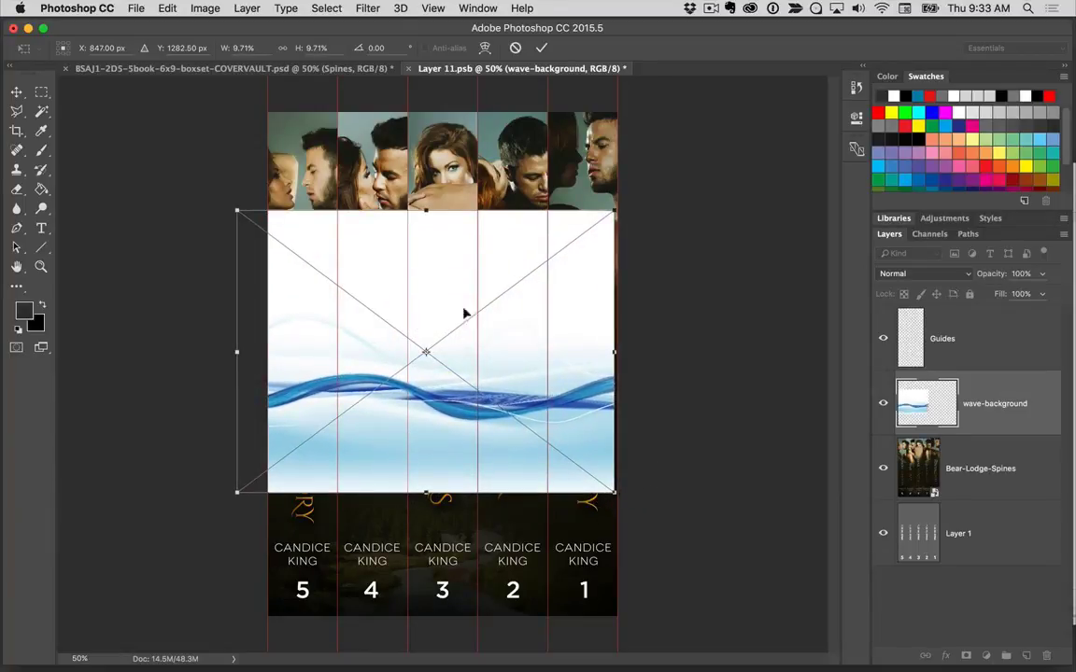
{"action": "left_click_drag", "start_coordinate": [442, 296], "coordinate": [464, 294]}
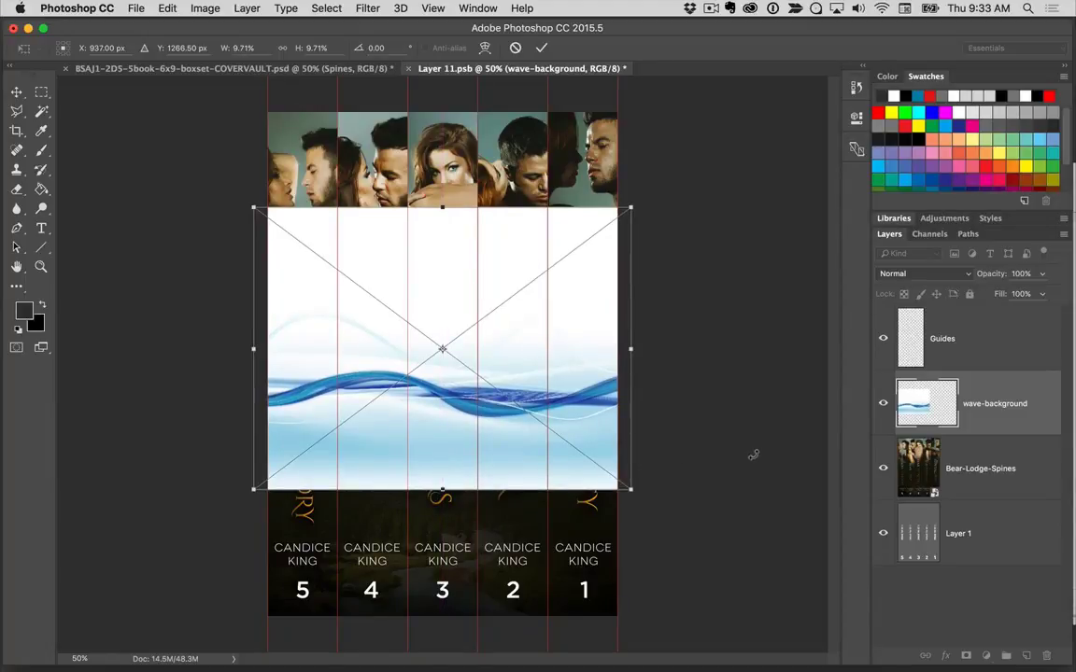
{"action": "left_click_drag", "start_coordinate": [631, 488], "coordinate": [787, 614]}
{"action": "left_click_drag", "start_coordinate": [643, 408], "coordinate": [642, 421]}
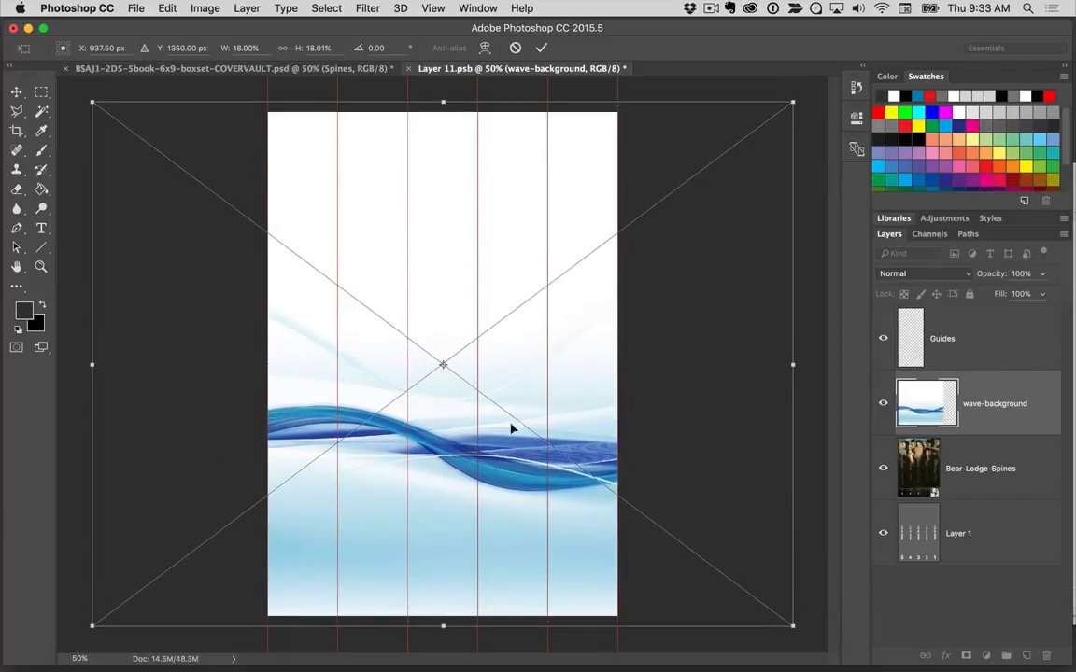
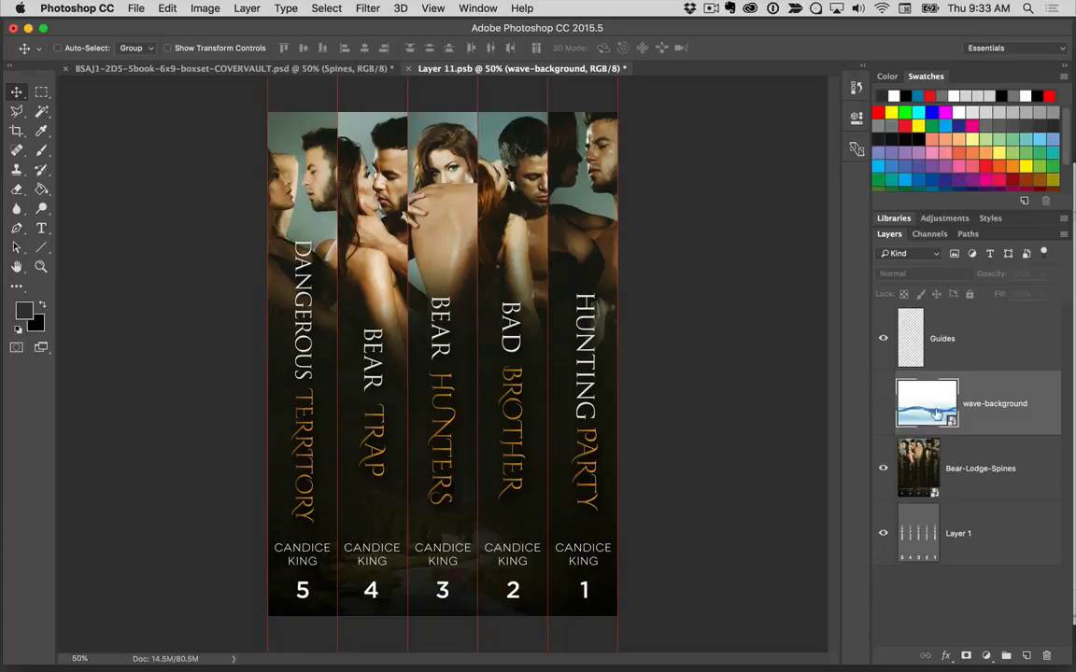
- Make the wave-background layer visible over the spines and set its blend mode to Divide
{"action": "left_click", "coordinate": [882, 405]}
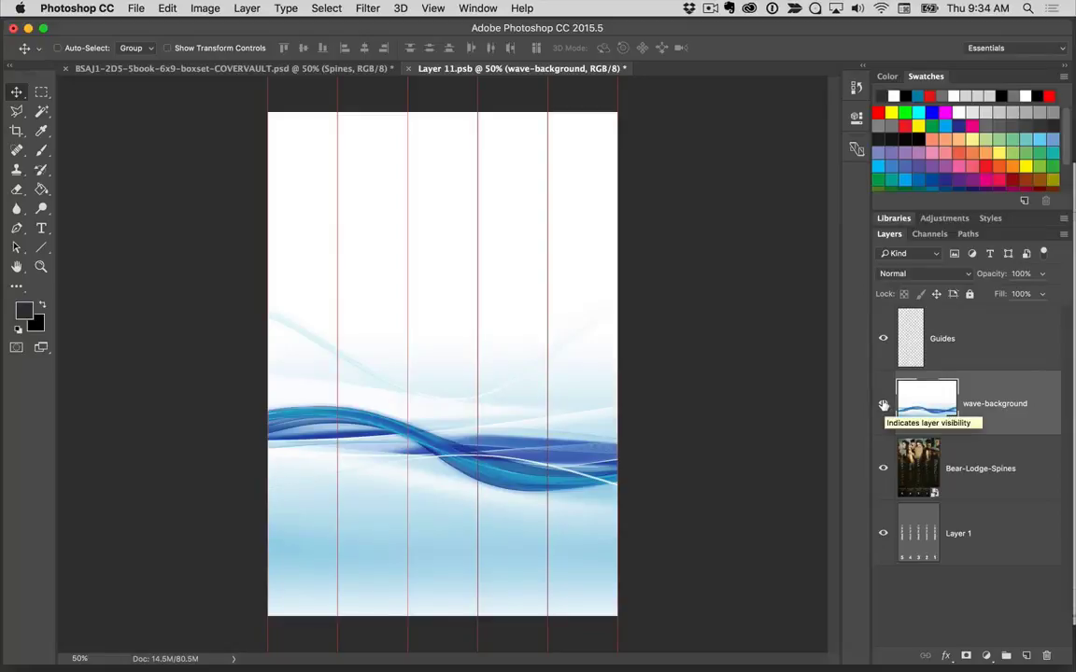
{"action": "left_click", "coordinate": [883, 405]}
{"action": "left_click", "coordinate": [884, 405]}
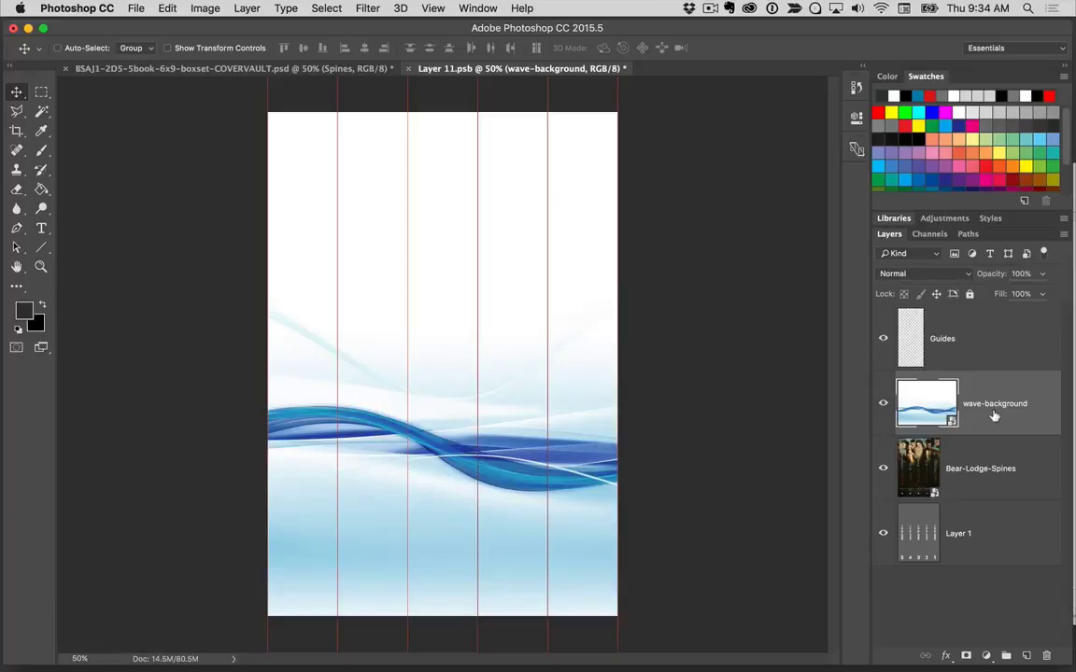
{"action": "left_click", "coordinate": [913, 277]}
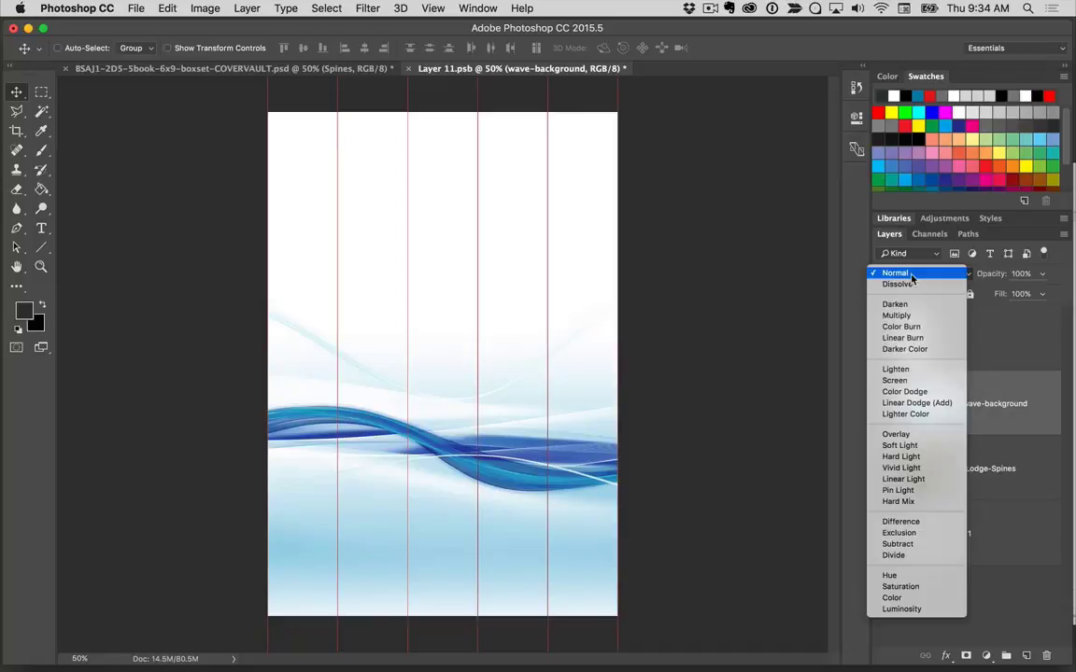
{"action": "left_click", "coordinate": [895, 556]}
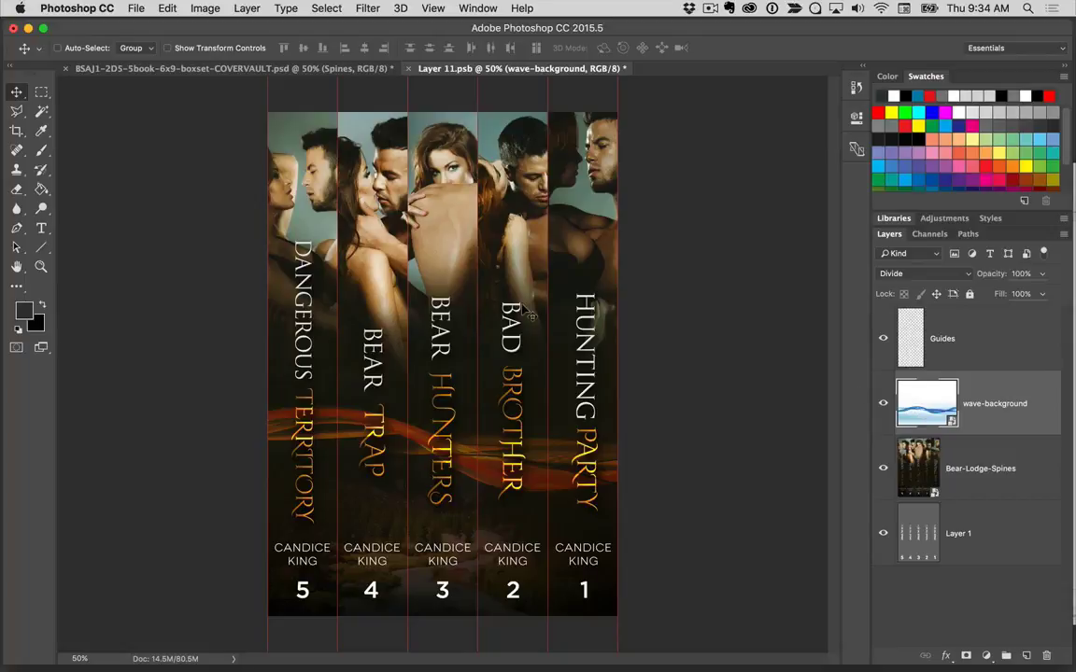
- Reposition the wave so it crosses the titles midway down the five spines, and close Layer 11.psb with its changes saved
{"action": "left_click_drag", "start_coordinate": [450, 374], "coordinate": [449, 452]}
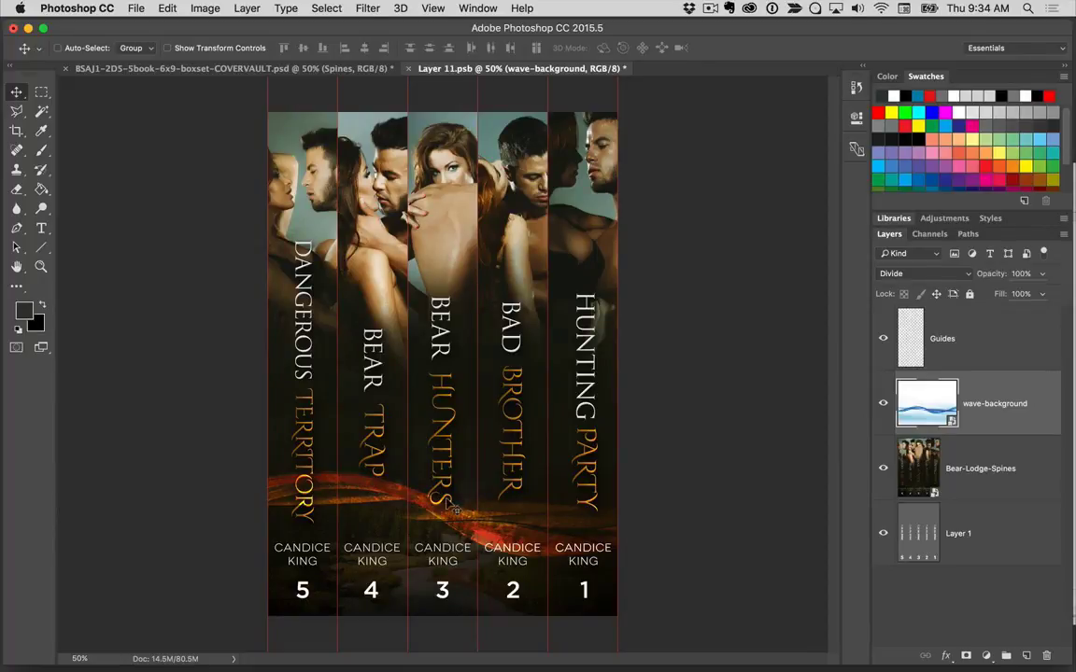
{"action": "left_click_drag", "start_coordinate": [509, 484], "coordinate": [509, 516]}
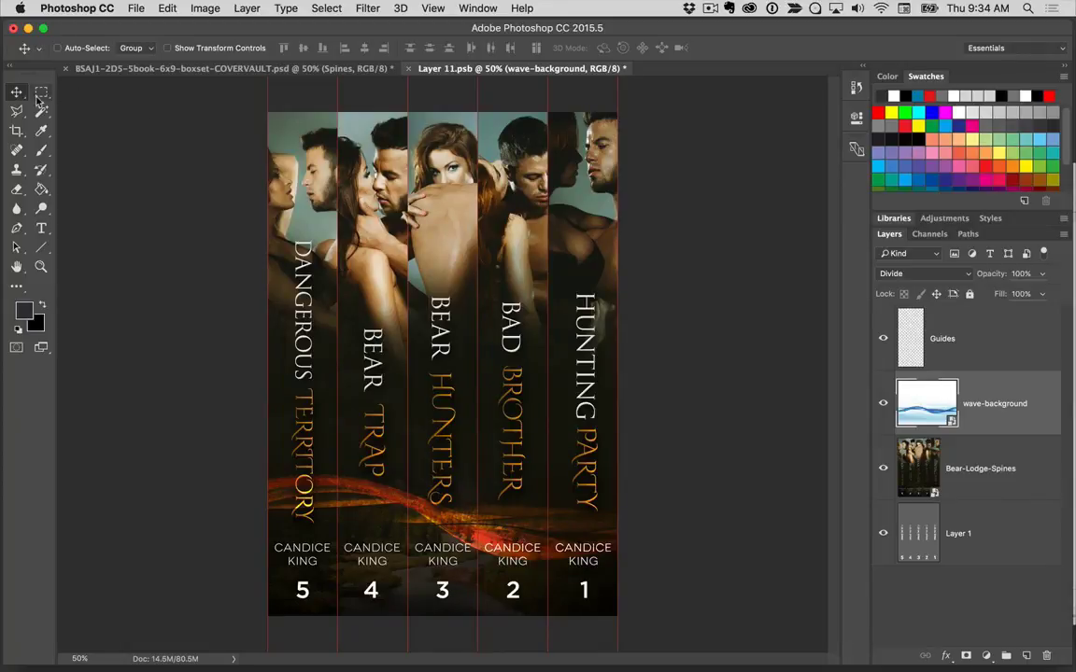
{"action": "left_click_drag", "start_coordinate": [470, 500], "coordinate": [355, 244]}
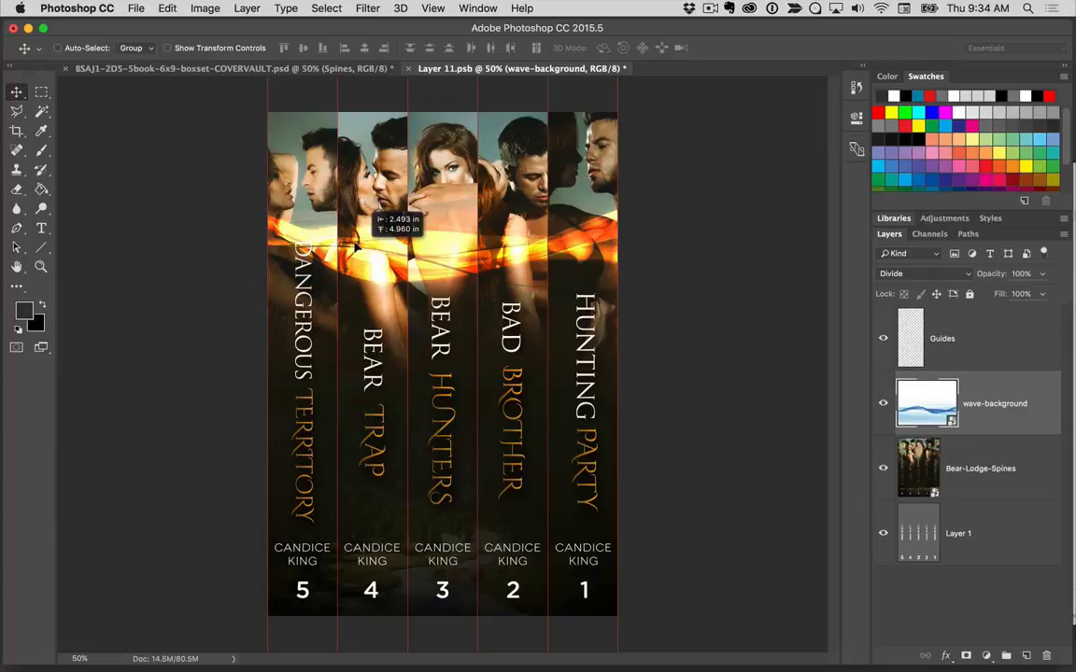
{"action": "left_click_drag", "start_coordinate": [355, 244], "coordinate": [353, 388]}
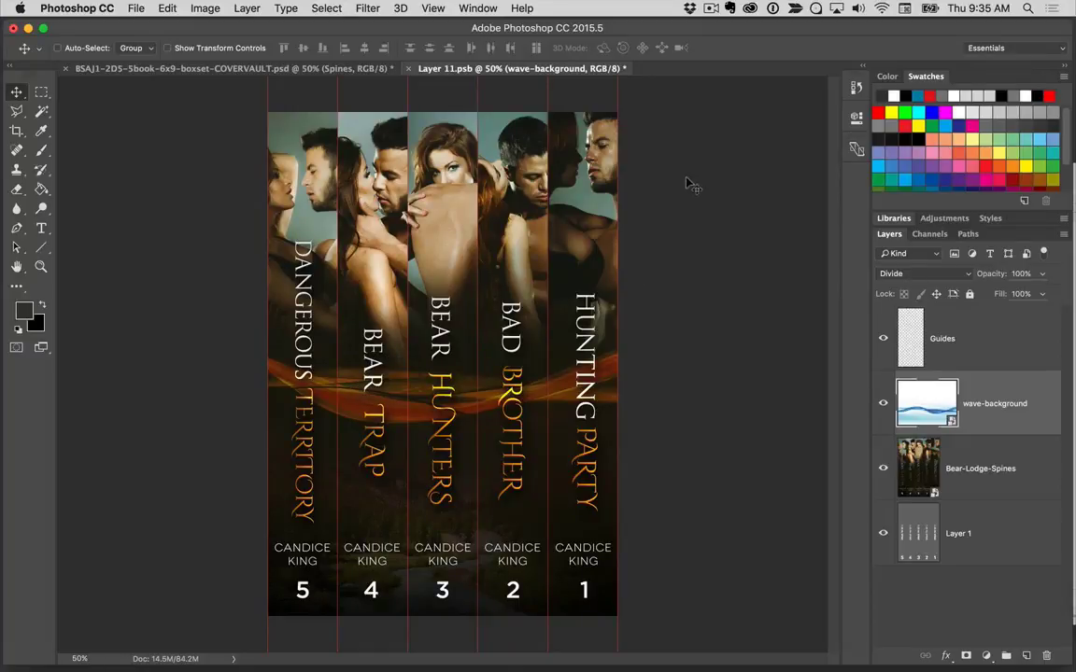
{"action": "left_click", "coordinate": [408, 68]}
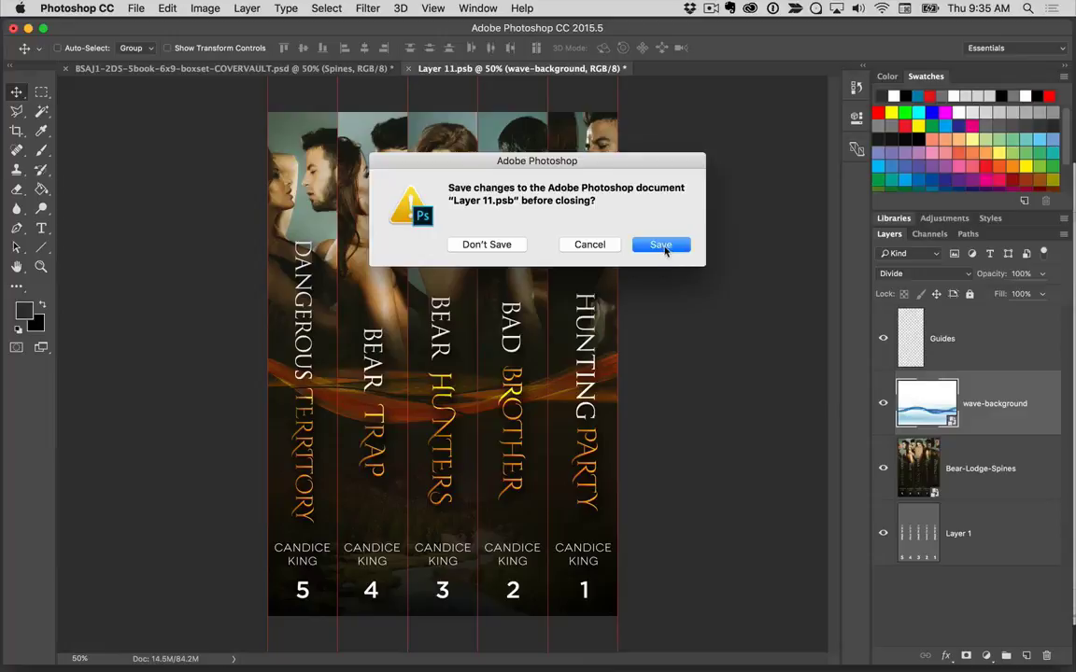
{"action": "left_click", "coordinate": [662, 245]}
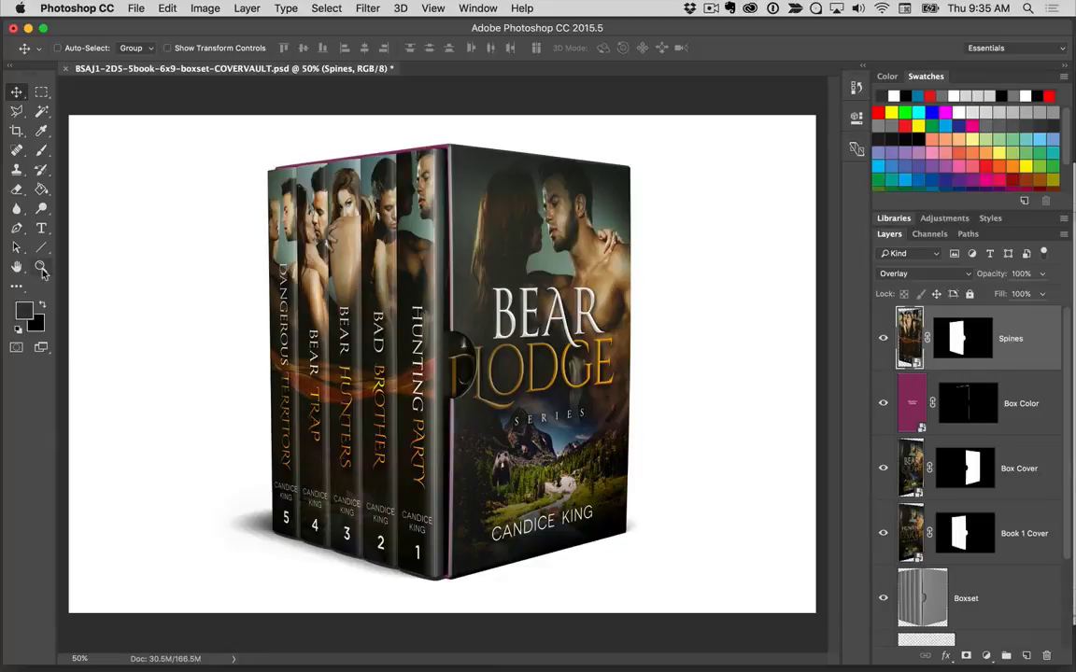
- Examine the magenta box edges along the top and the front corner of the mockup at up to 200% zoom
{"action": "left_click", "coordinate": [41, 269]}
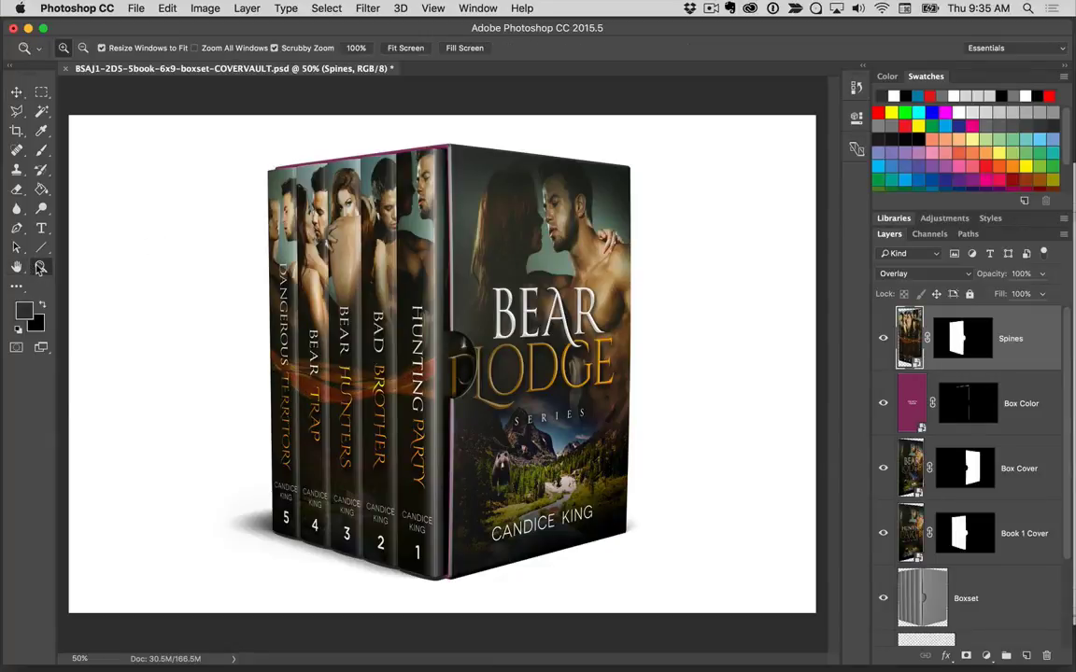
{"action": "left_click", "coordinate": [447, 140]}
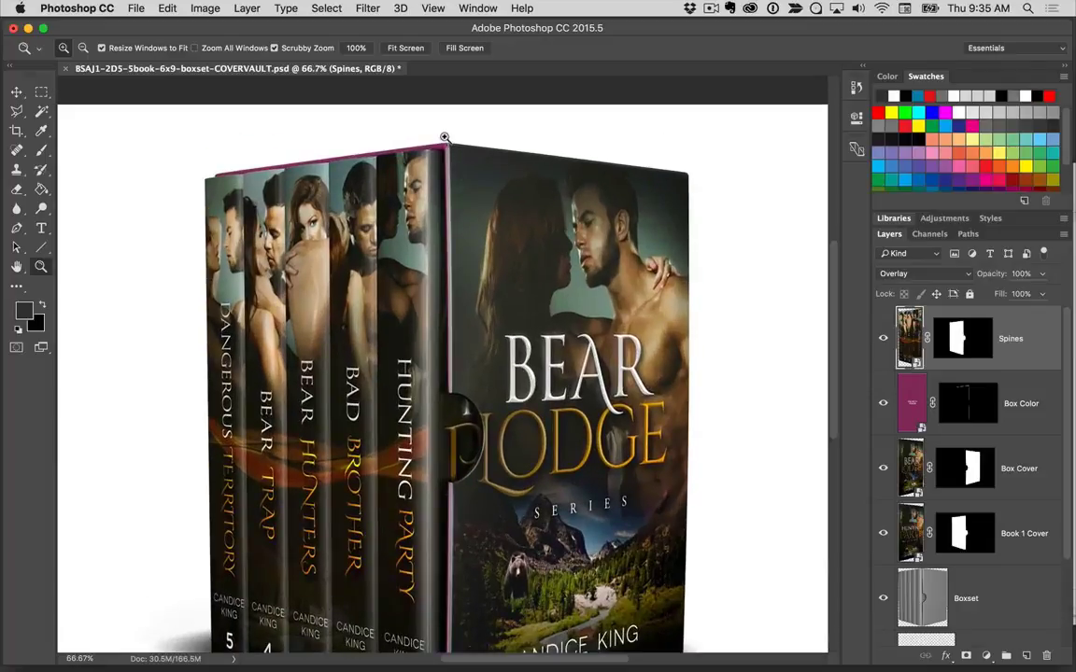
{"action": "left_click", "coordinate": [444, 137]}
{"action": "left_click", "coordinate": [435, 140]}
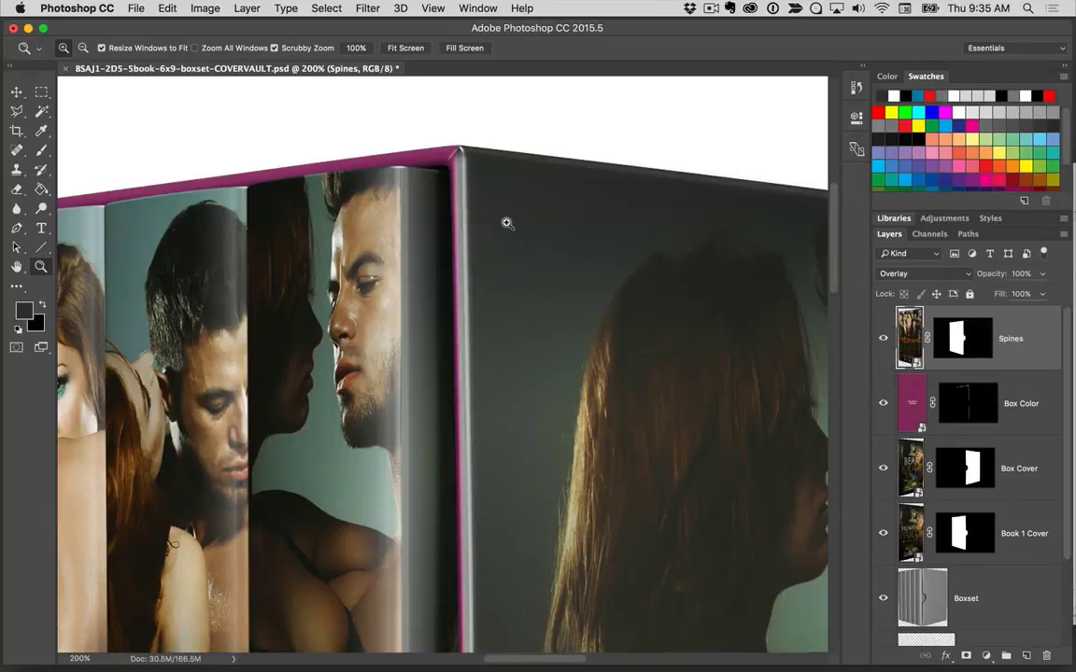
{"action": "key", "text": "alt"}
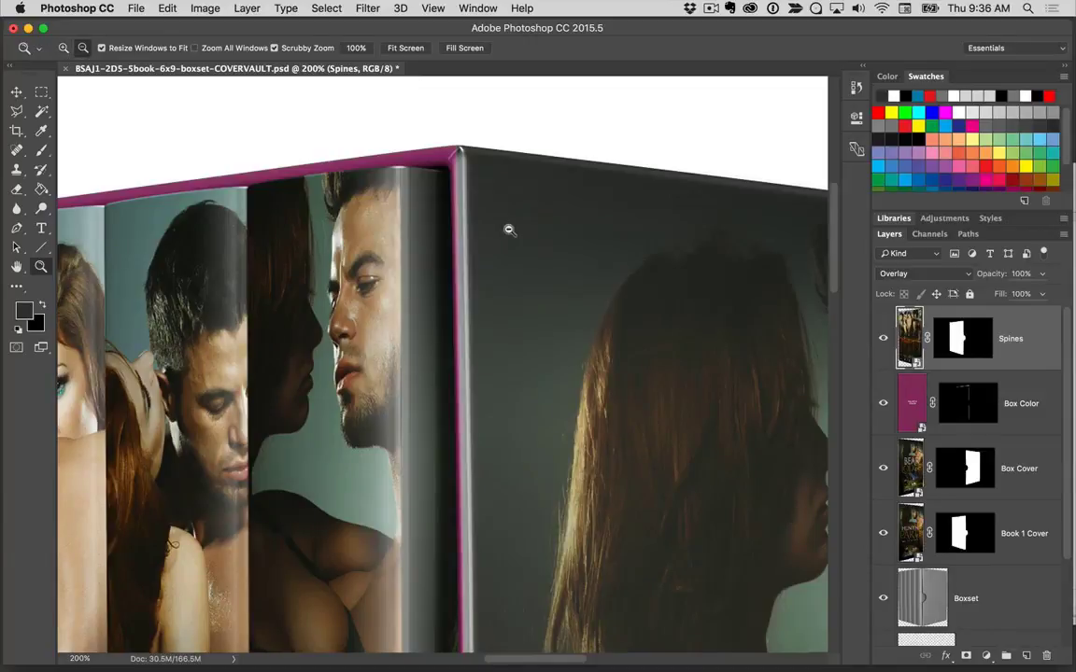
{"action": "left_click", "coordinate": [507, 386], "text": "alt"}
{"action": "left_click", "coordinate": [506, 408], "text": "alt"}
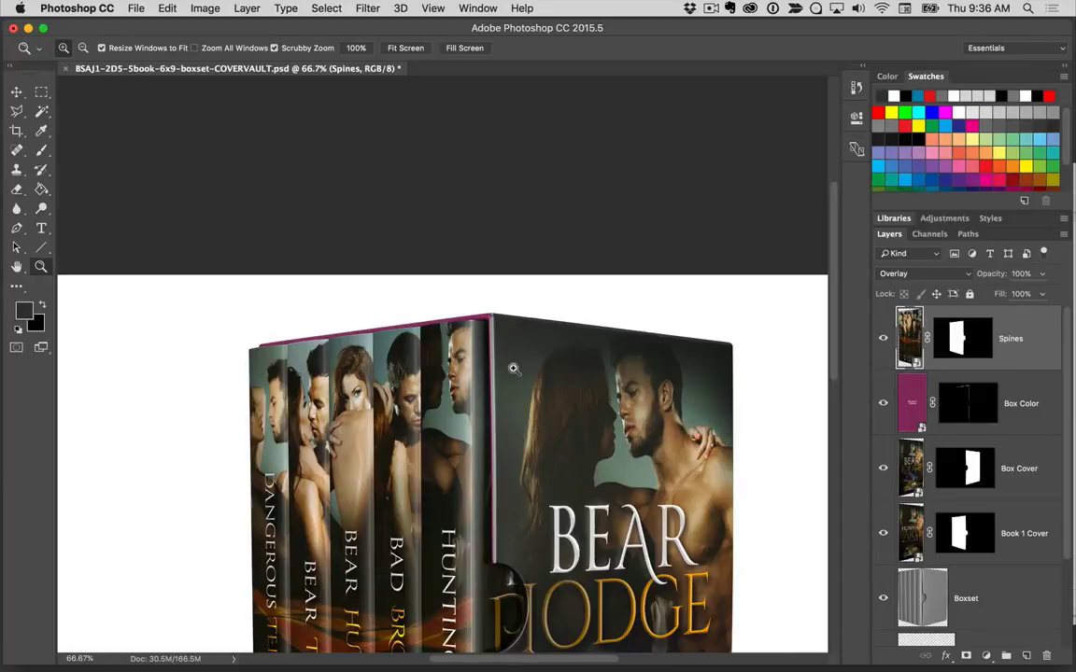
{"action": "scroll", "coordinate": [464, 332], "scroll_direction": "down", "scroll_amount": 5}
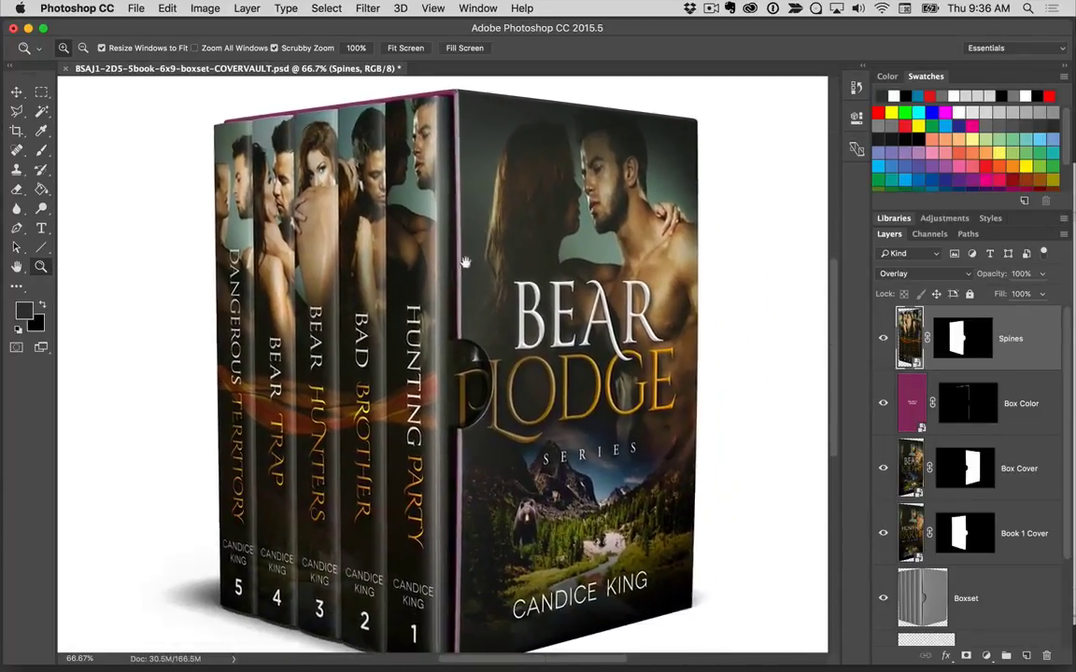
{"action": "scroll", "coordinate": [466, 253], "scroll_direction": "up", "scroll_amount": 1}
{"action": "left_click", "coordinate": [476, 123]}
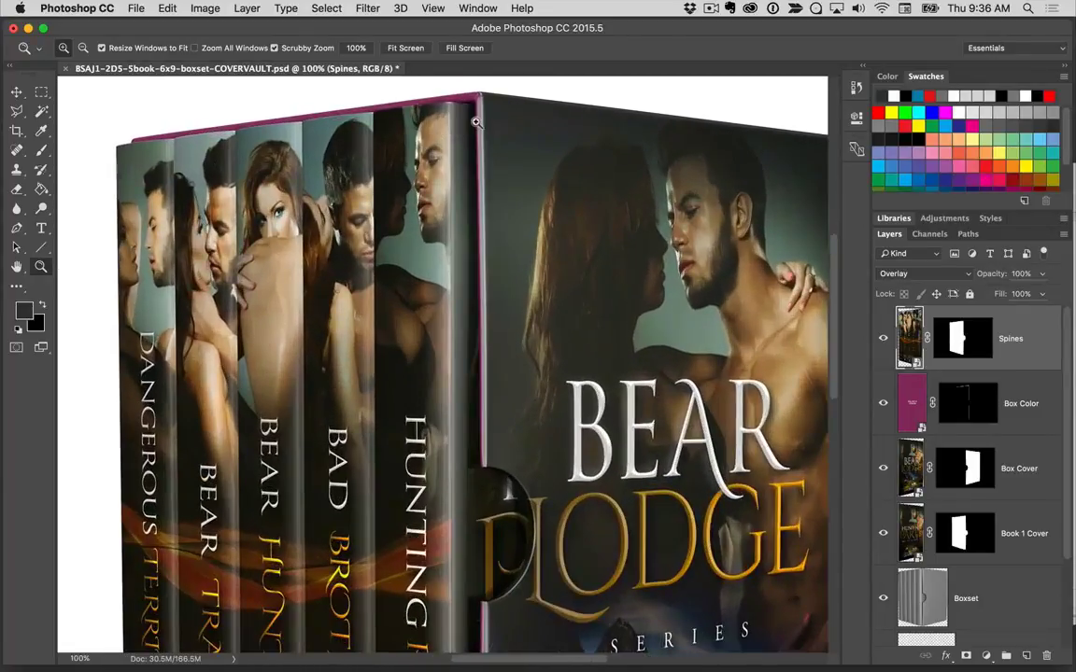
{"action": "left_click", "coordinate": [475, 123]}
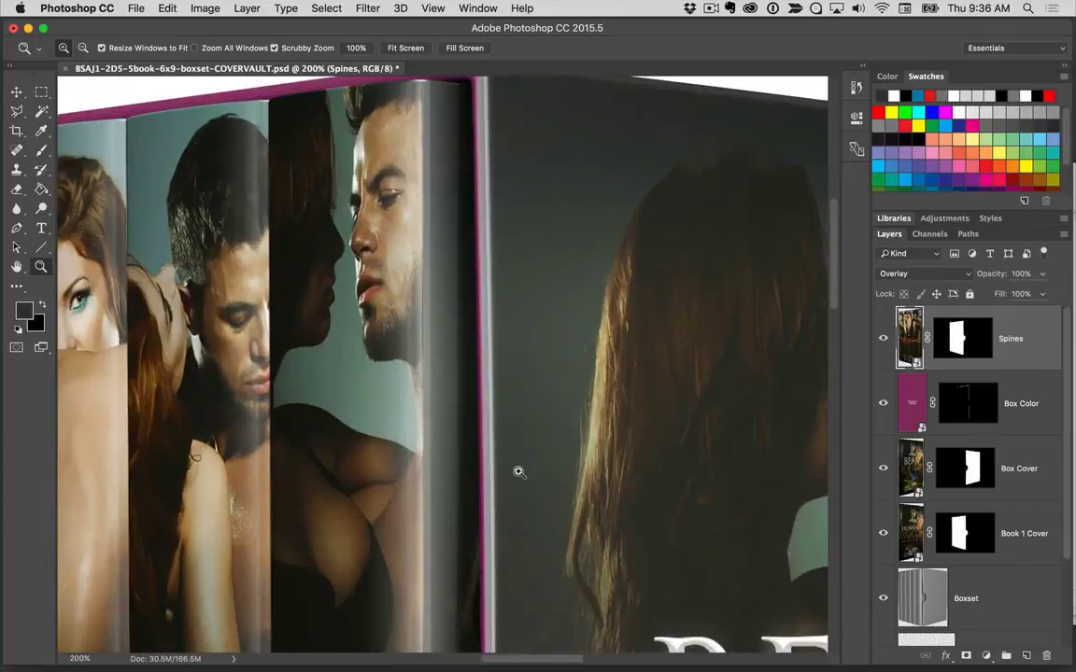
{"action": "left_click_drag", "start_coordinate": [528, 437], "coordinate": [508, 292]}
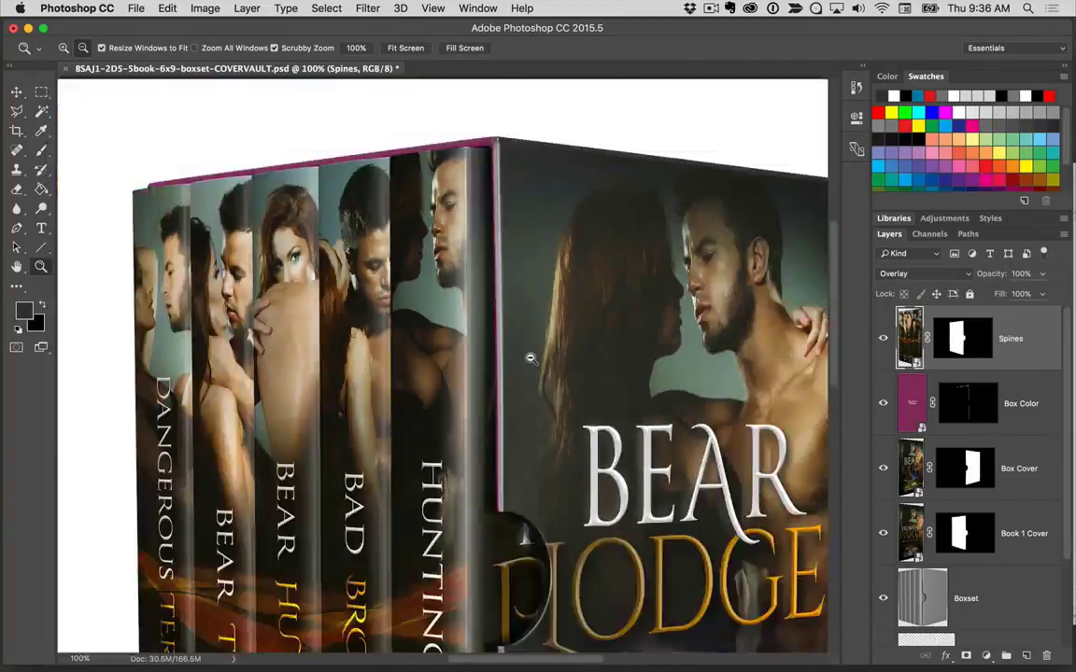
{"action": "left_click", "coordinate": [531, 345], "text": "alt"}
{"action": "left_click", "coordinate": [530, 357], "text": "alt"}
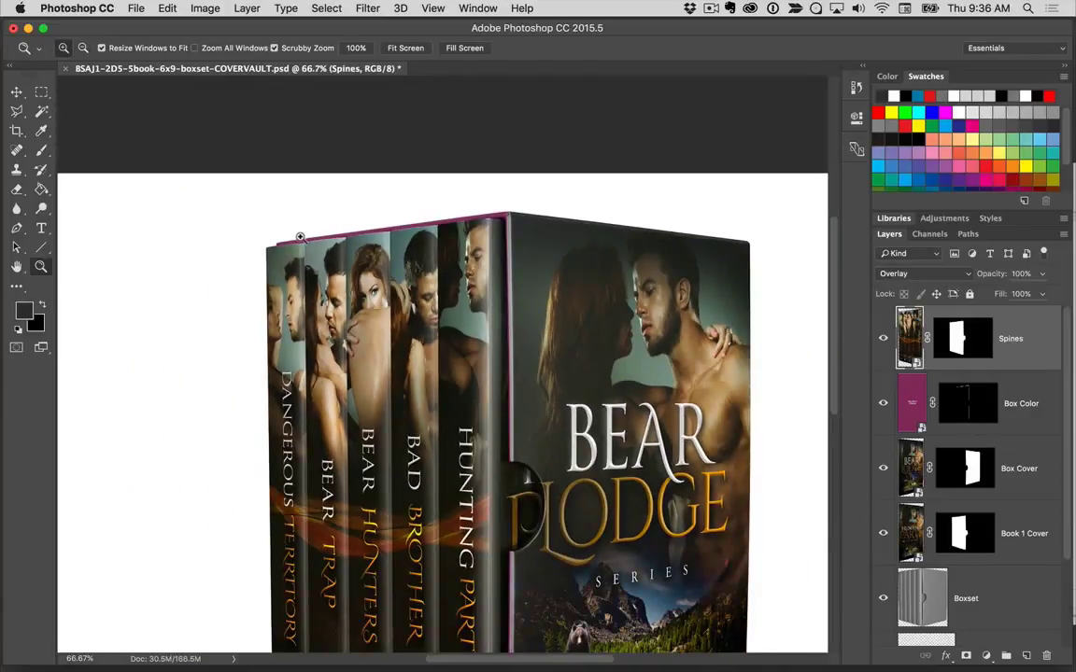
- Sample the dark grey at the upper corner of the box's front cover, beside the magenta edge, as the foreground color
{"action": "left_click", "coordinate": [555, 271]}
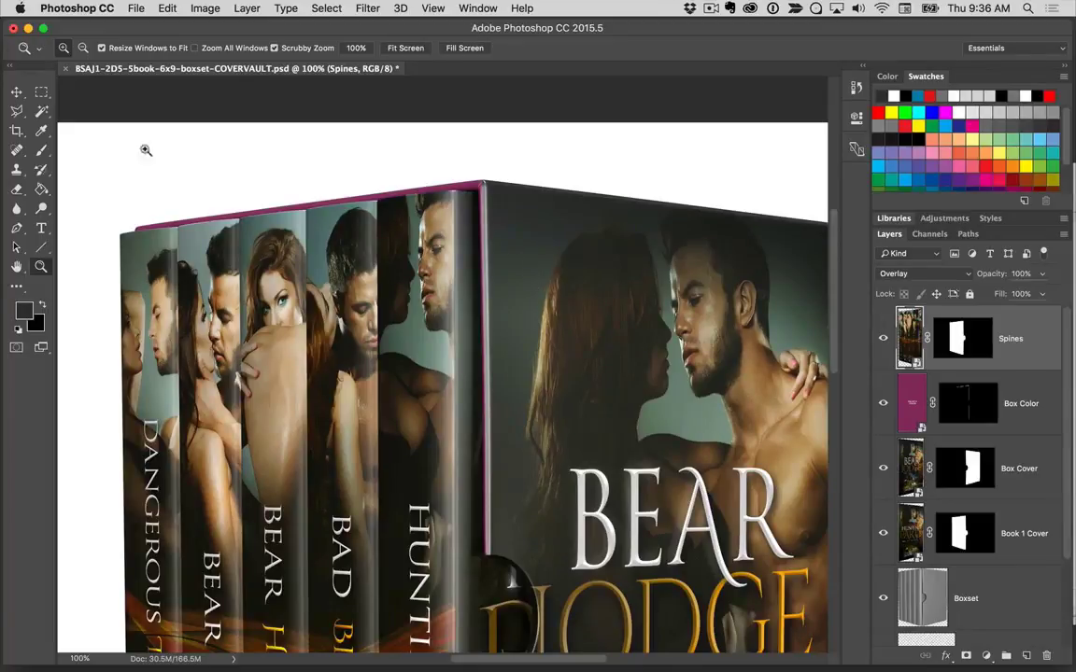
{"action": "left_click", "coordinate": [41, 131]}
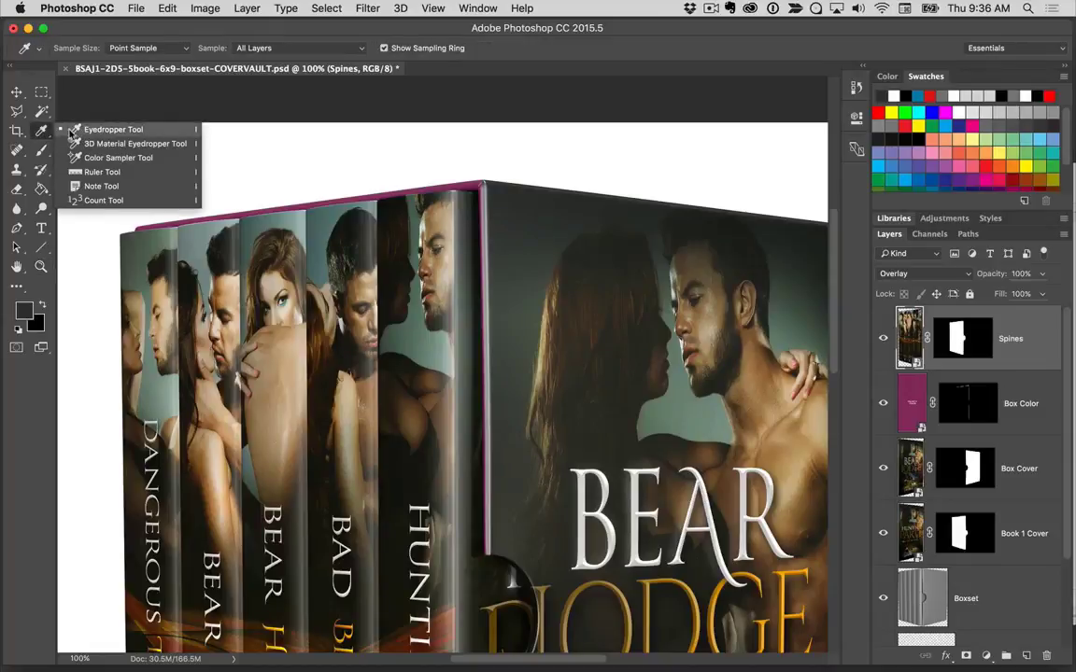
{"action": "left_click", "coordinate": [78, 135]}
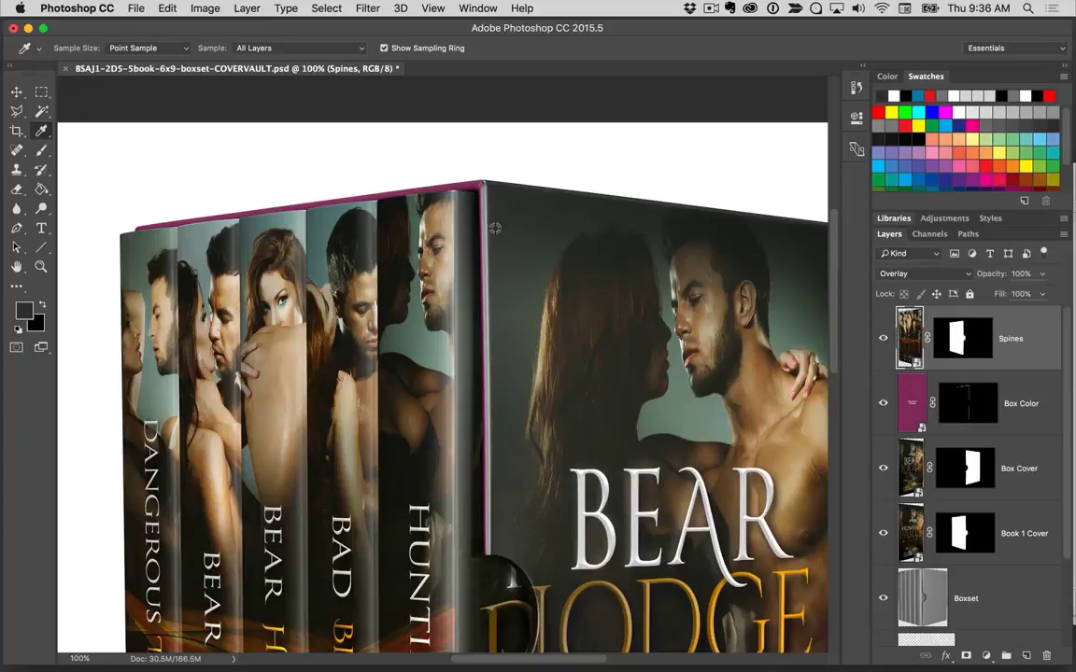
{"action": "left_click", "coordinate": [497, 211]}
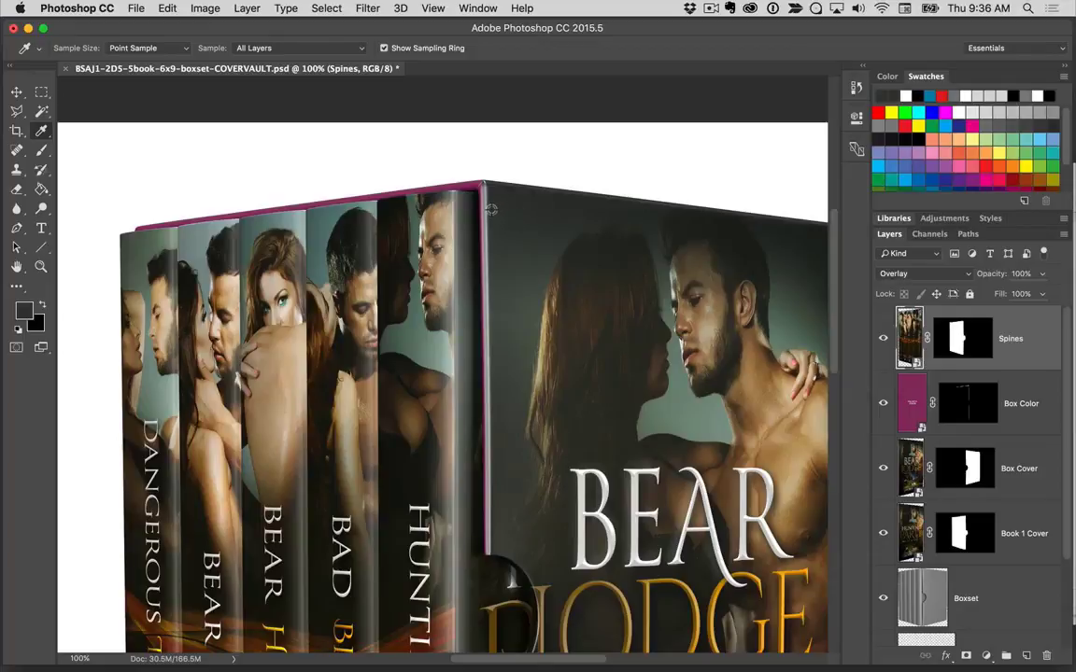
{"action": "left_click", "coordinate": [490, 209]}
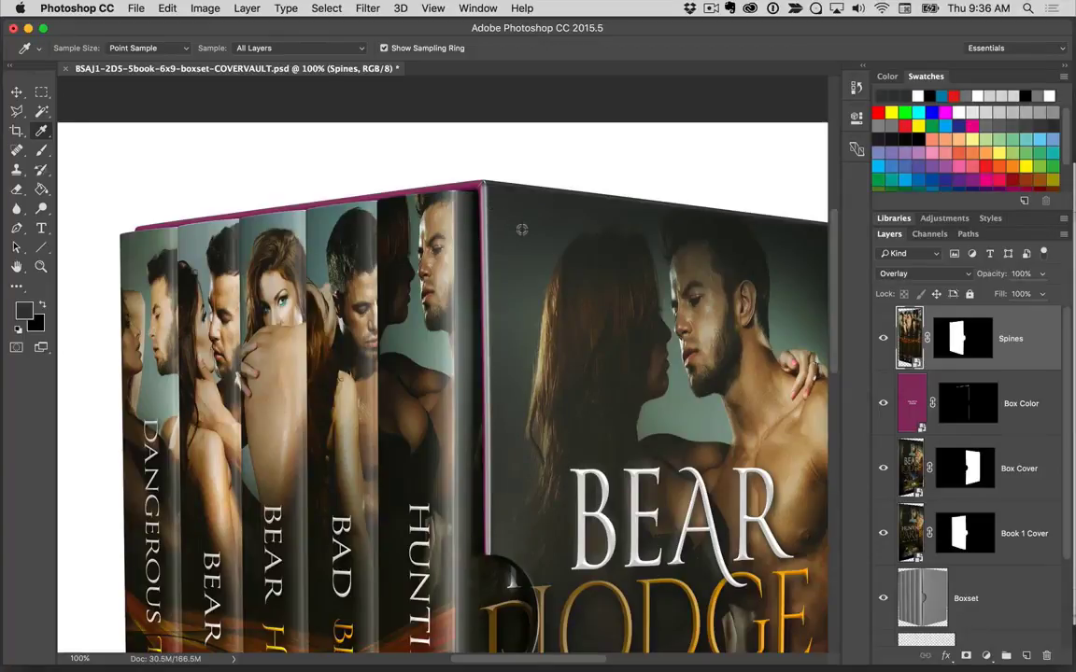
{"action": "left_click", "coordinate": [620, 420]}
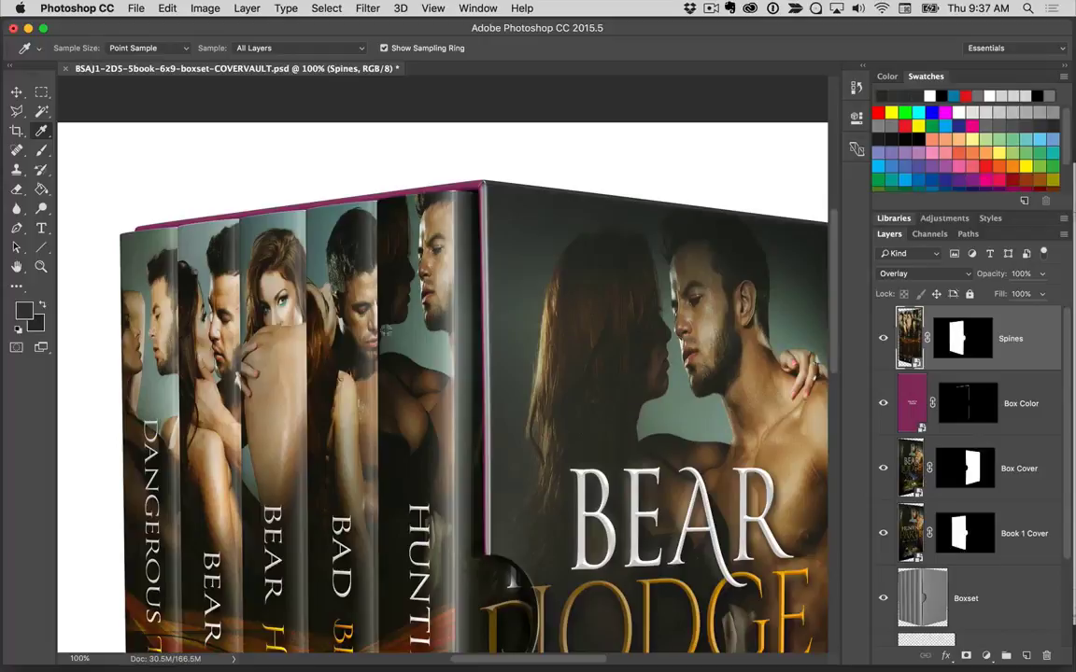
{"action": "left_click", "coordinate": [492, 205]}
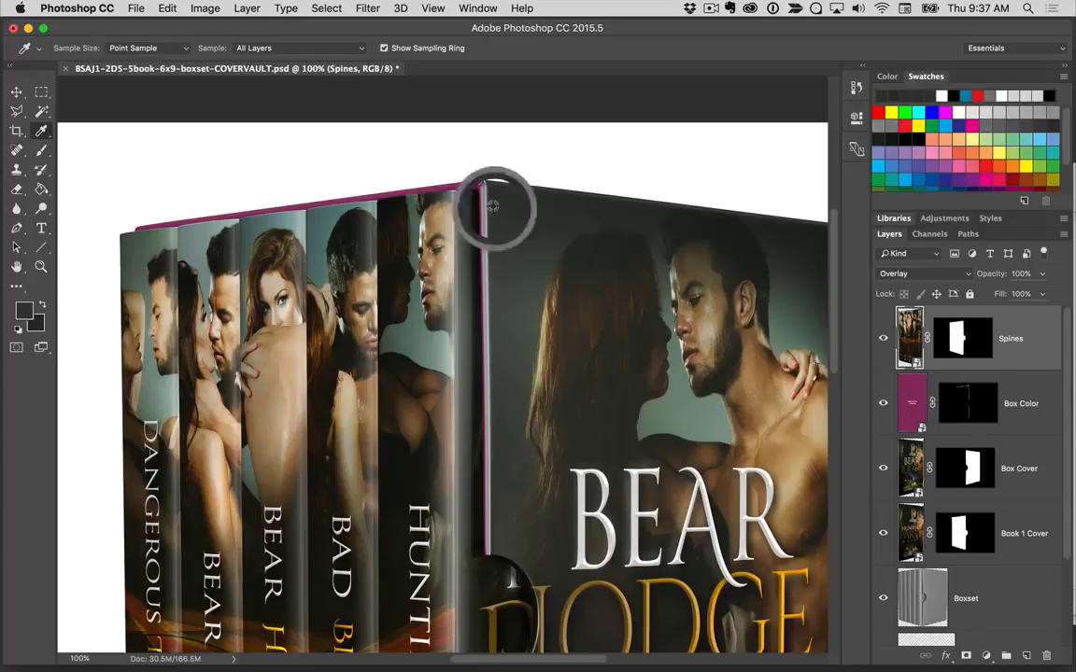
- Open the contents of the Box Color smart object for editing
{"action": "left_click", "coordinate": [16, 92]}
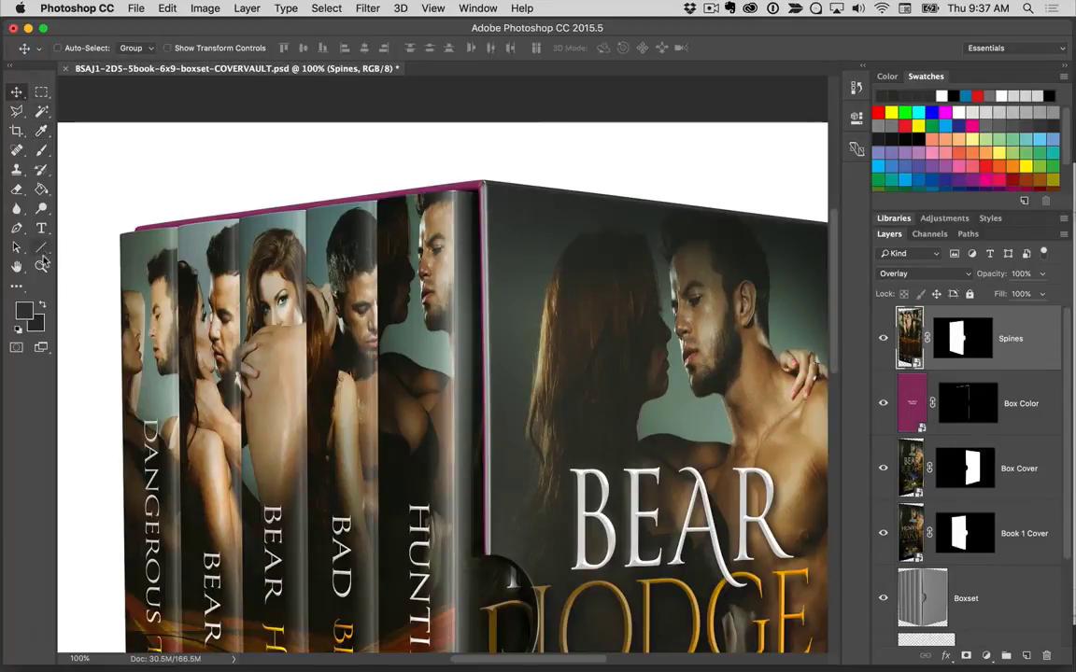
{"action": "left_click", "coordinate": [41, 266]}
{"action": "left_click", "coordinate": [502, 404], "text": "alt"}
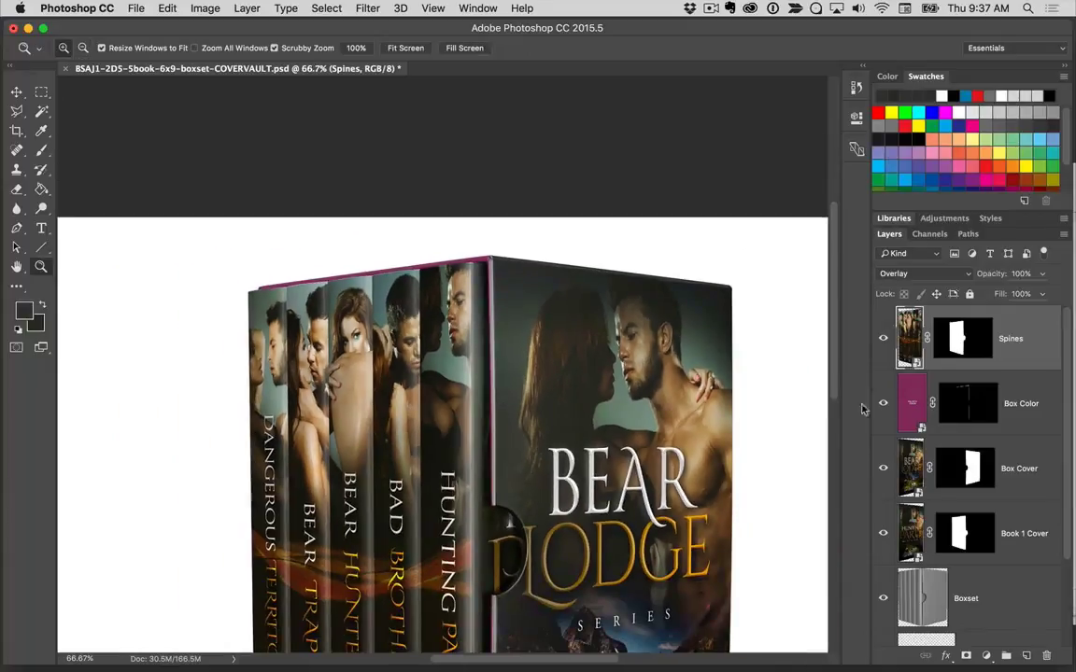
{"action": "scroll", "coordinate": [1067, 409], "scroll_direction": "down", "scroll_amount": 1}
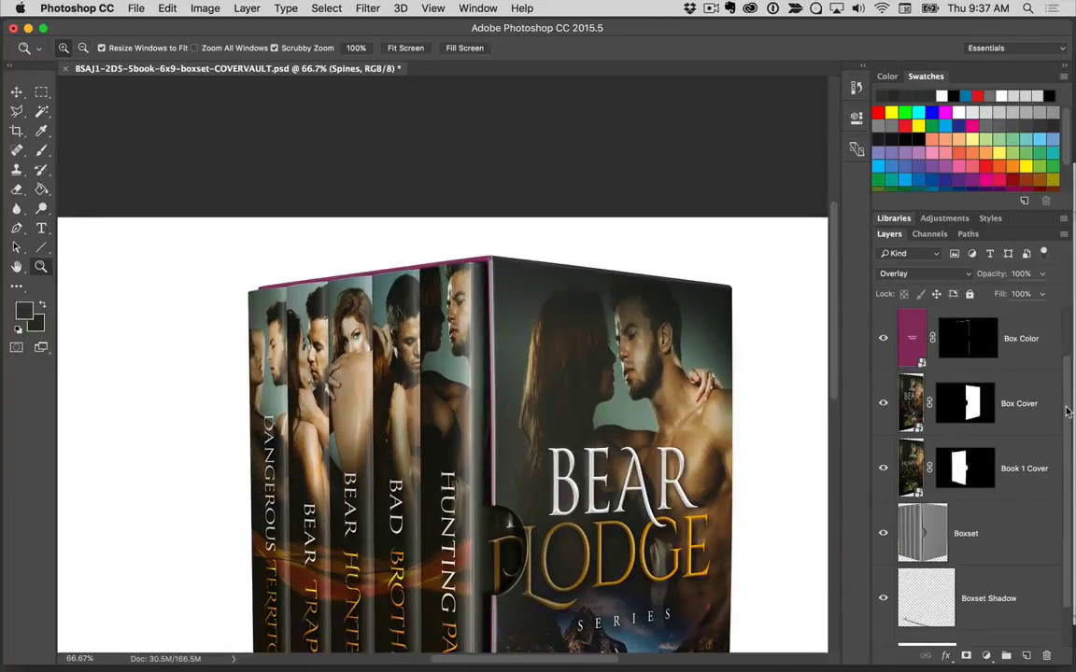
{"action": "scroll", "coordinate": [1065, 373], "scroll_direction": "up", "scroll_amount": 1}
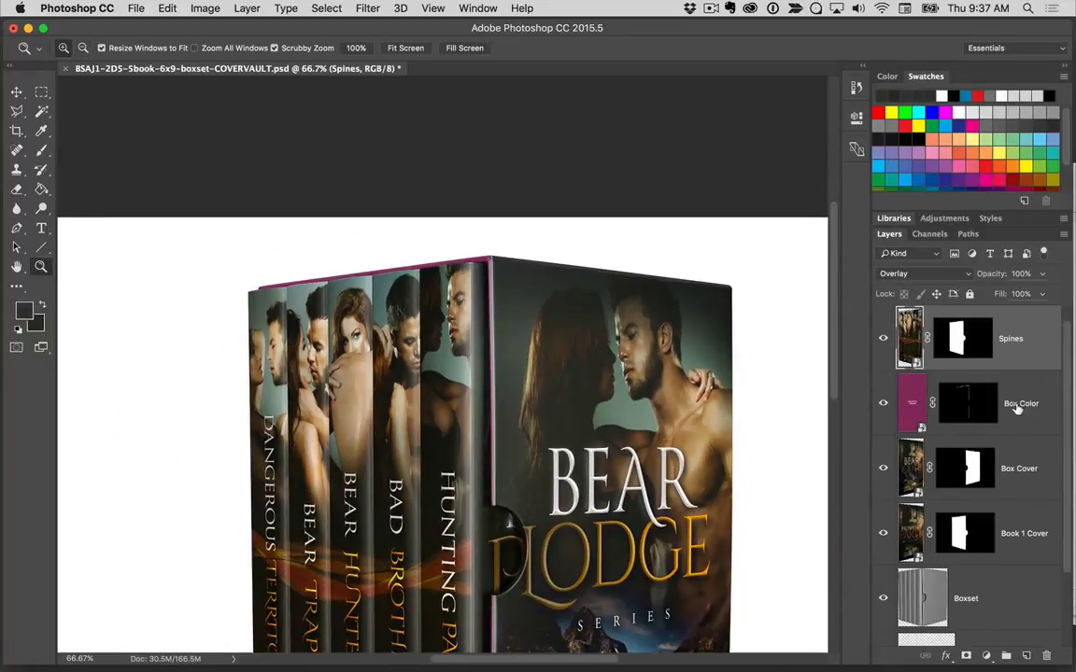
{"action": "left_click", "coordinate": [904, 411]}
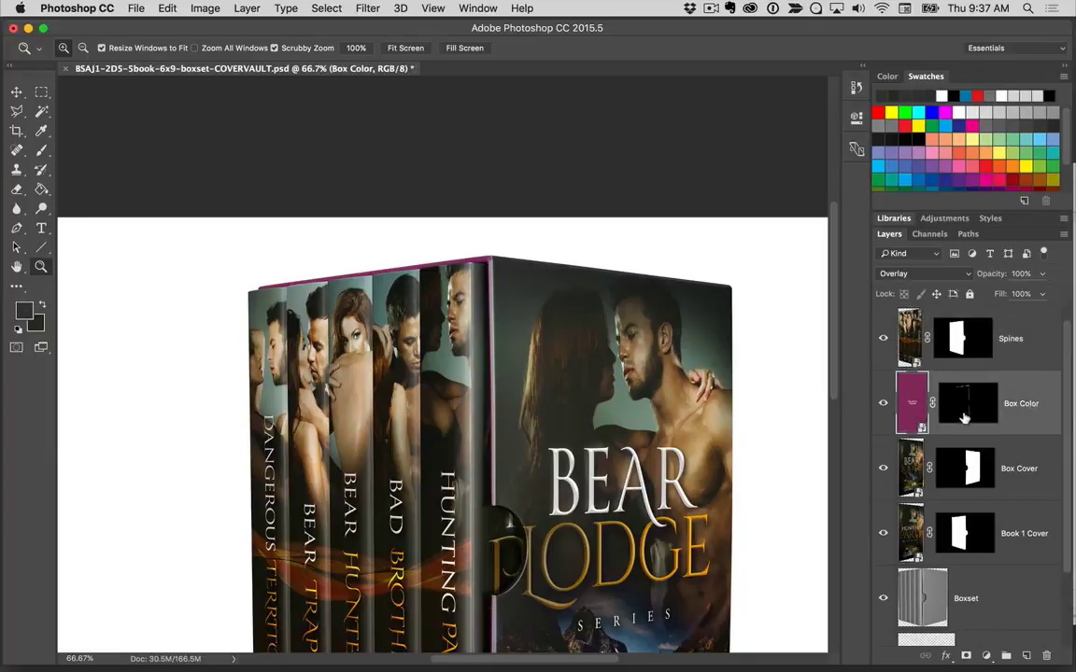
{"action": "double_click", "coordinate": [921, 424]}
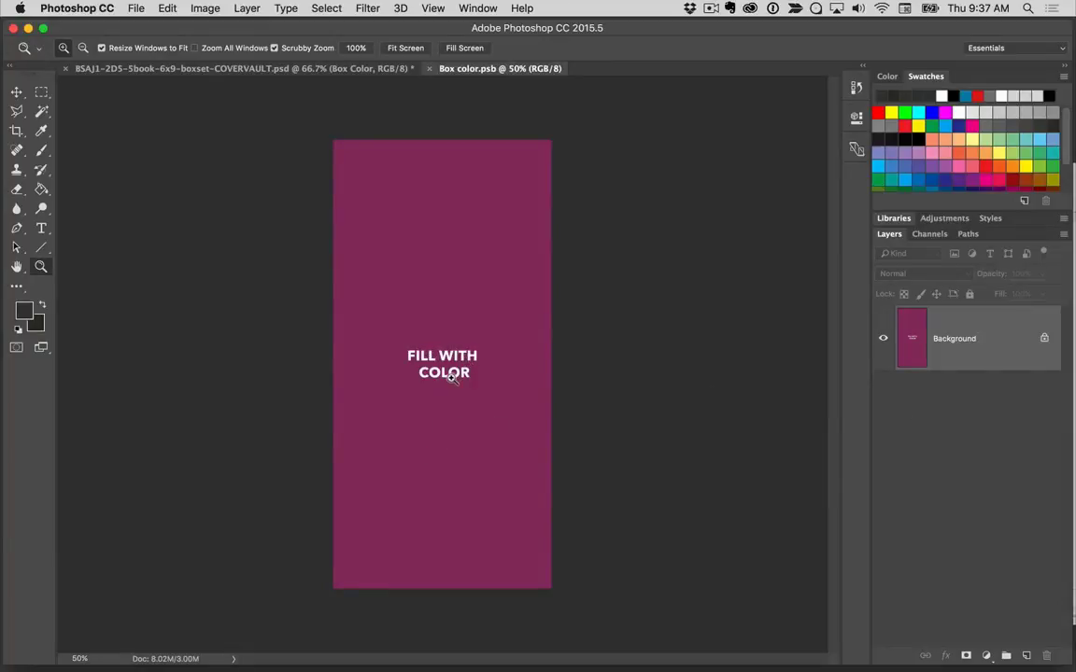
- Fill the Box color.psb background with the foreground color in Normal mode at 100% opacity, and close the file with its changes saved
{"action": "left_click", "coordinate": [167, 7]}
{"action": "left_click", "coordinate": [175, 232]}
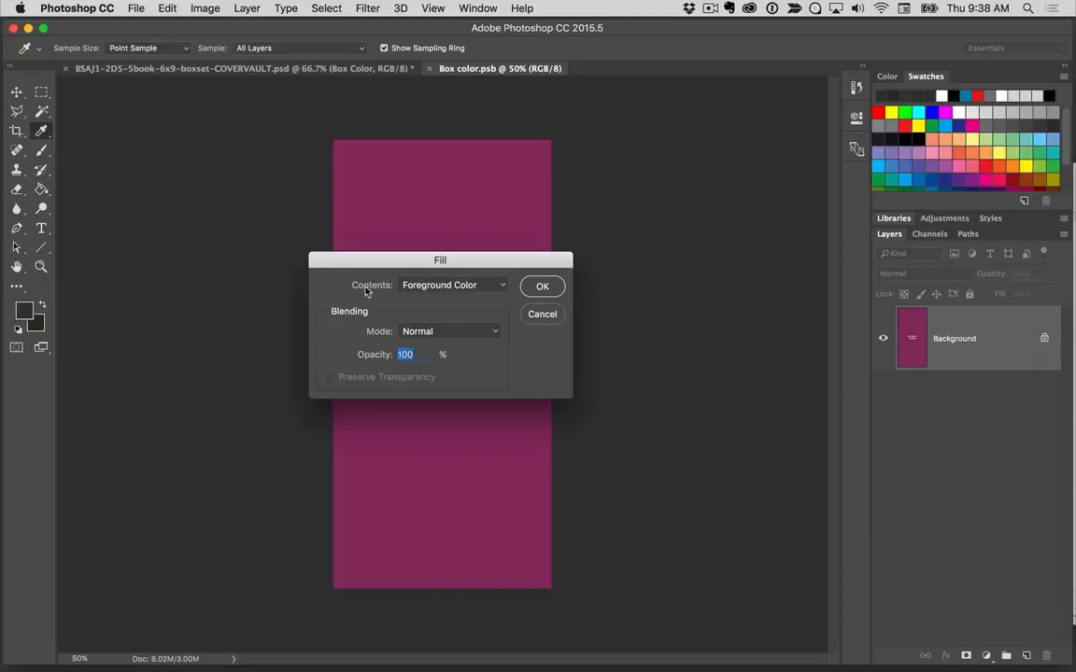
{"action": "left_click", "coordinate": [438, 288]}
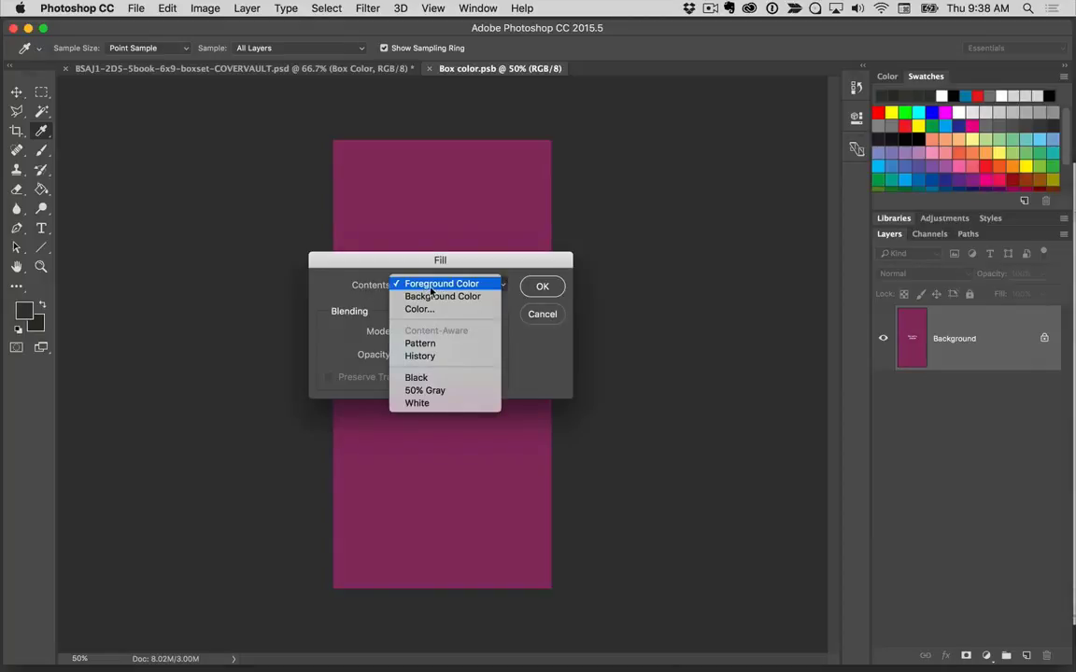
{"action": "left_click", "coordinate": [432, 286]}
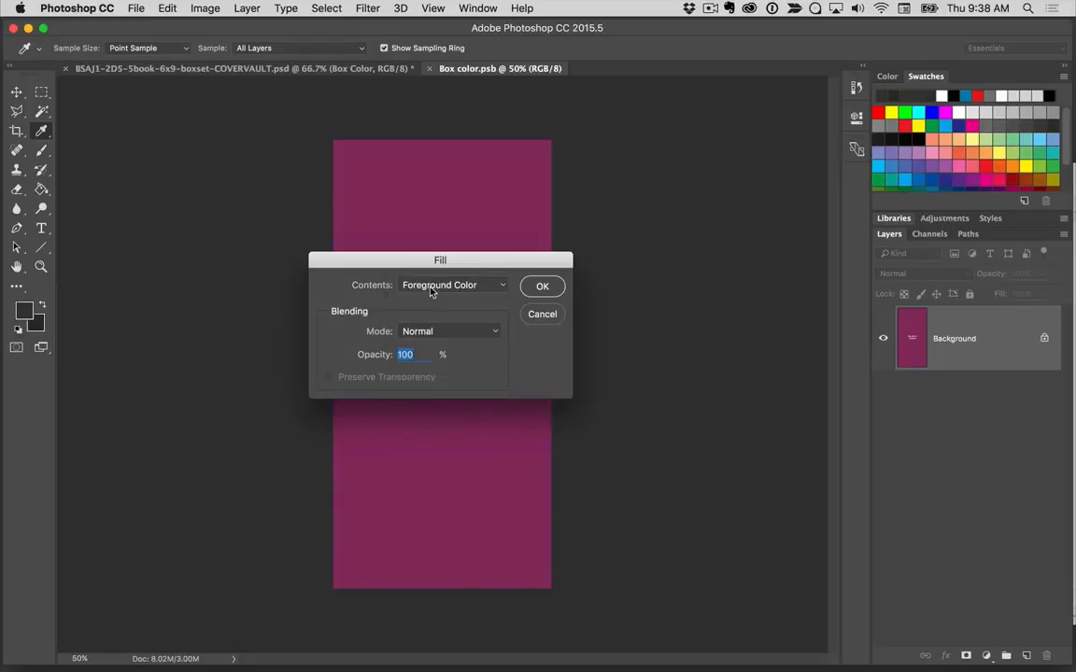
{"action": "left_click", "coordinate": [542, 286]}
{"action": "key", "text": "z"}
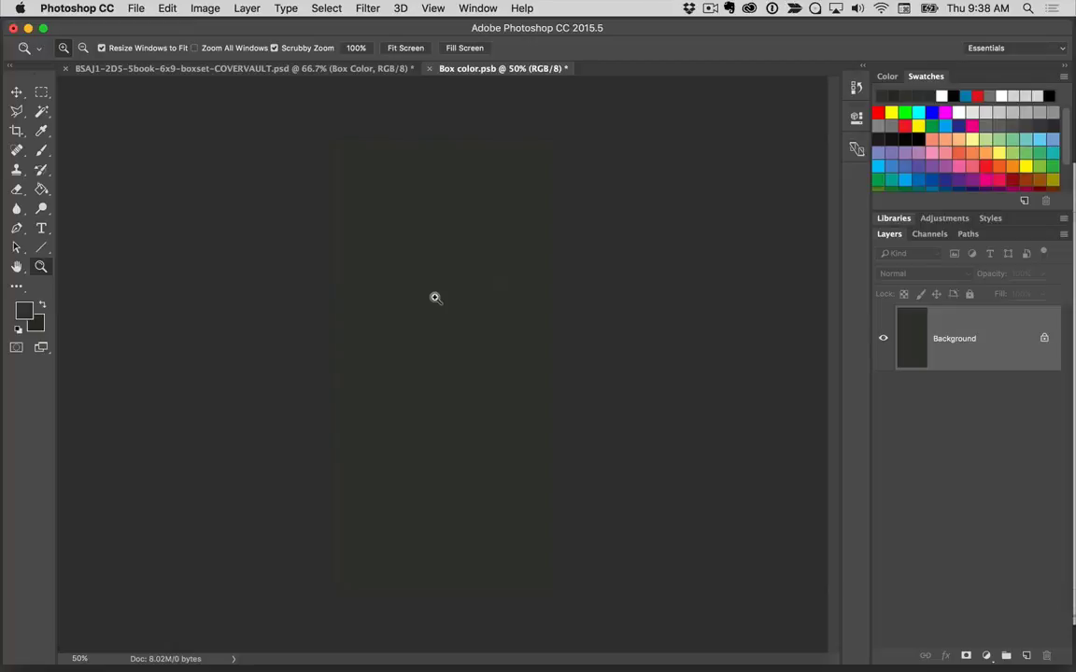
{"action": "left_click", "coordinate": [431, 68]}
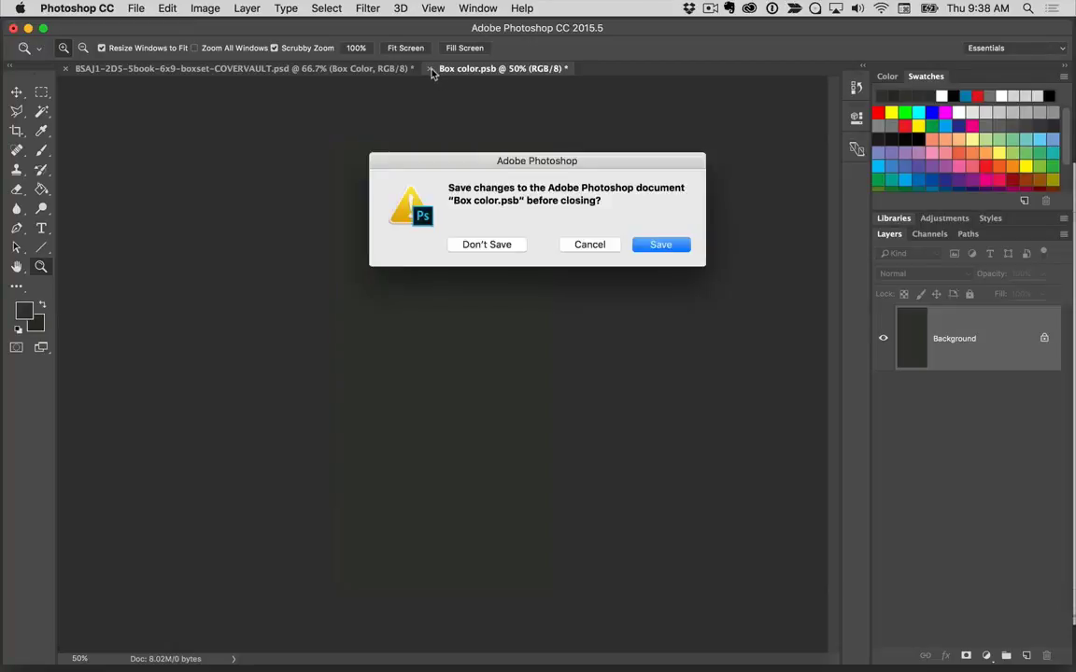
{"action": "left_click", "coordinate": [670, 246]}
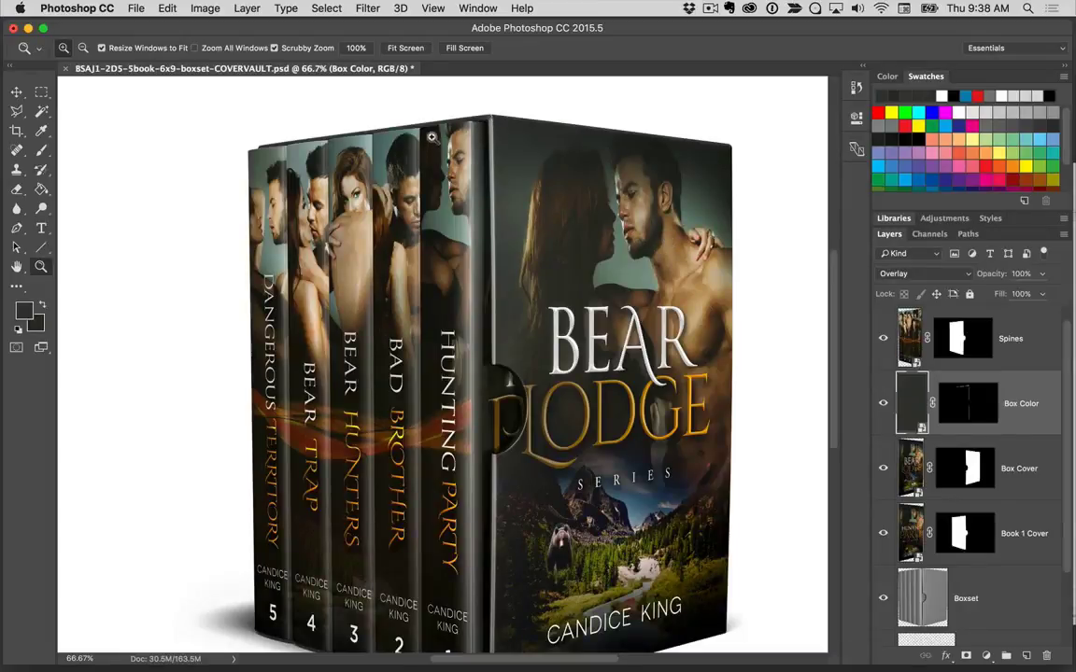
- Examine the recolored box edges at the front corner at up to 200% zoom, as well as the whole mockup at 50%
{"action": "left_click", "coordinate": [423, 108]}
{"action": "left_click", "coordinate": [458, 103]}
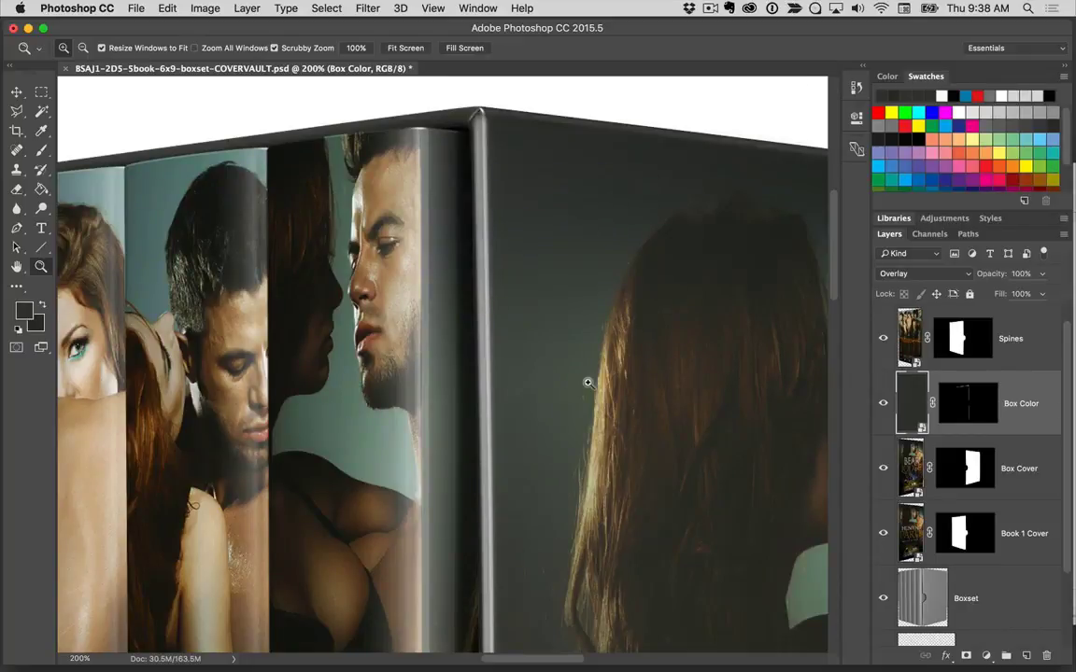
{"action": "left_click", "coordinate": [531, 344], "text": "alt"}
{"action": "left_click", "coordinate": [538, 253], "text": "alt"}
{"action": "left_click", "coordinate": [628, 304], "text": "alt"}
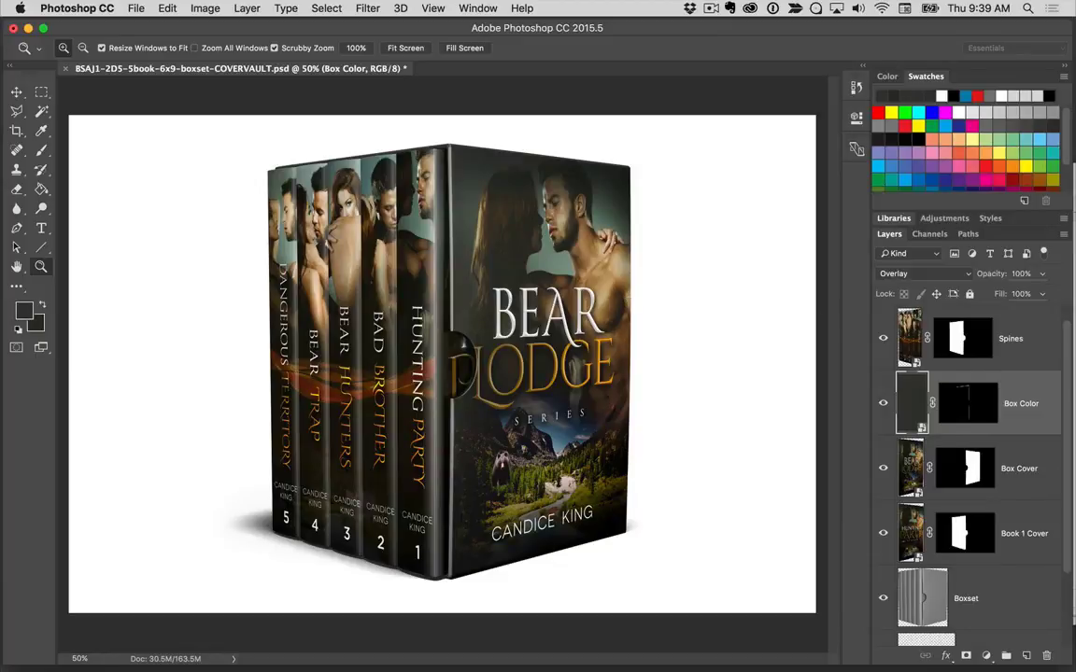
- Locate Table-Background.png in Finder's Lodge Cover folder and return to the Photoshop mockup
{"action": "key", "text": "super+Tab"}
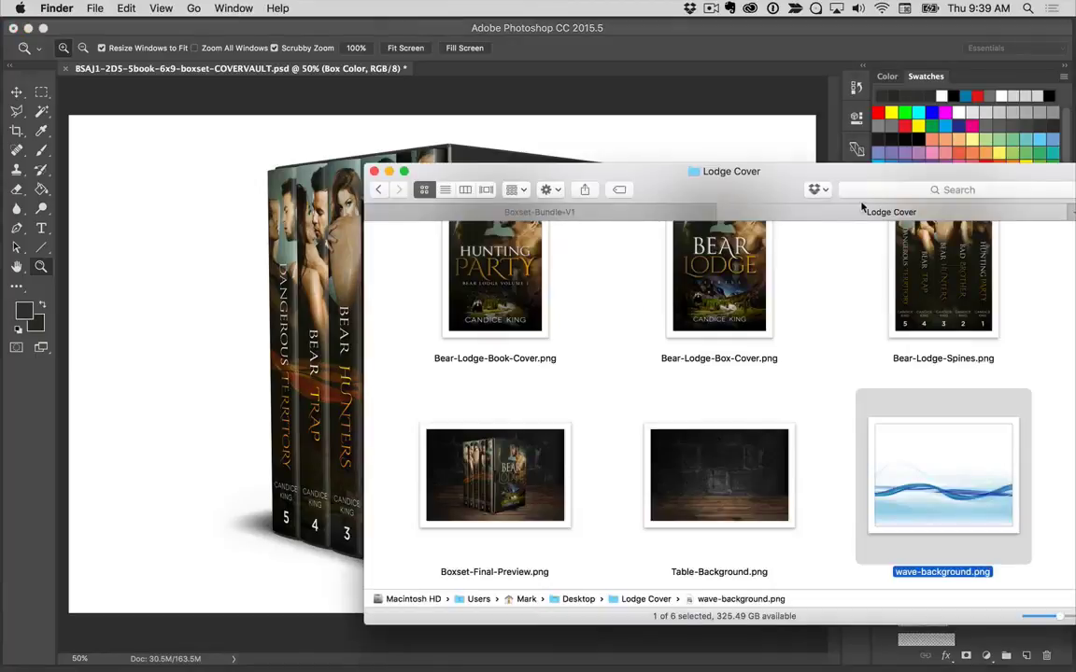
{"action": "left_click_drag", "start_coordinate": [742, 187], "coordinate": [544, 125]}
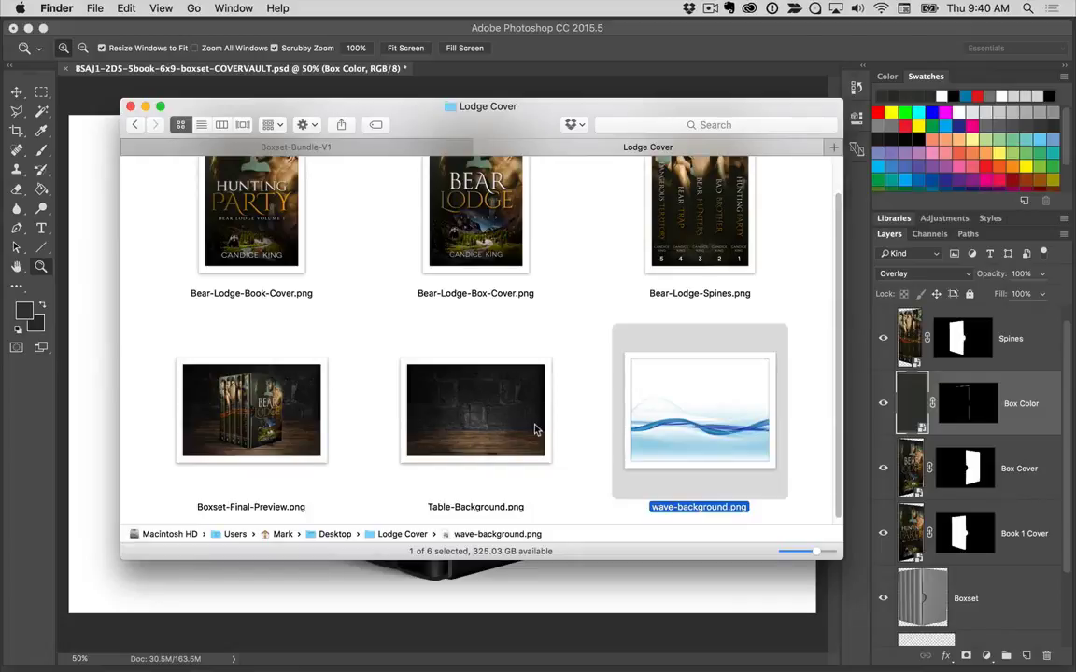
{"action": "left_click_drag", "start_coordinate": [442, 118], "coordinate": [463, 120]}
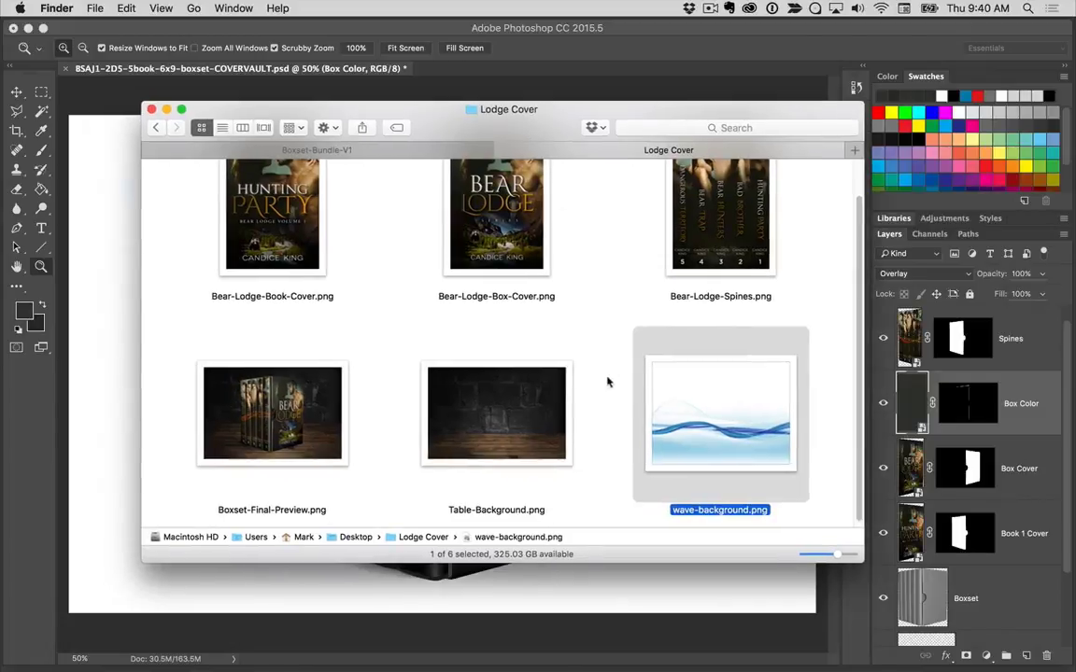
{"action": "left_click", "coordinate": [498, 411]}
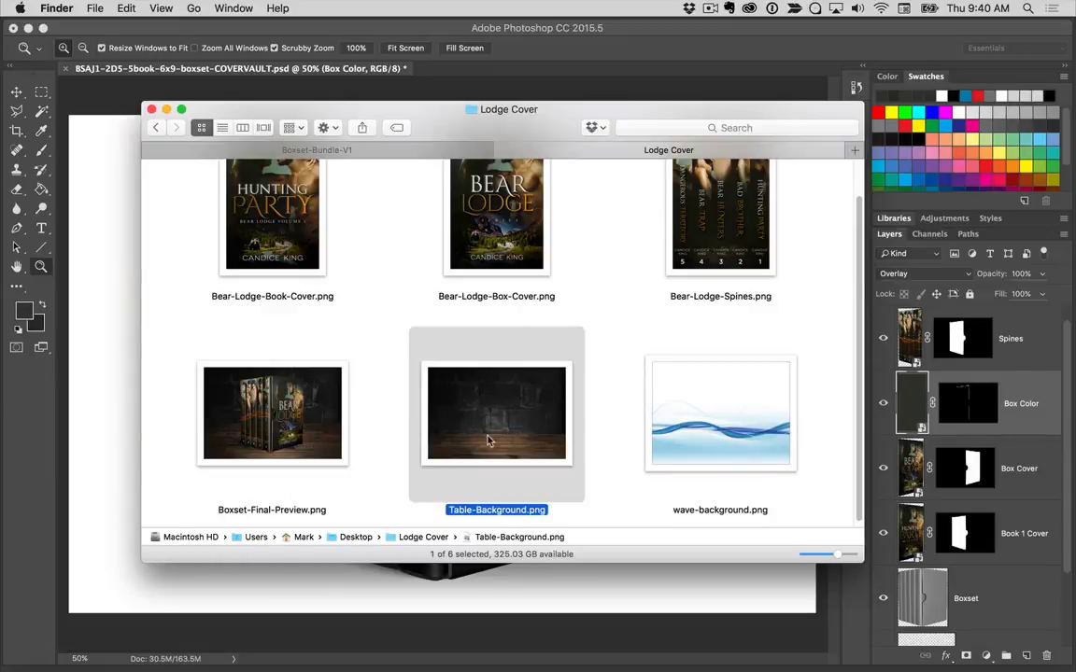
{"action": "left_click", "coordinate": [702, 47]}
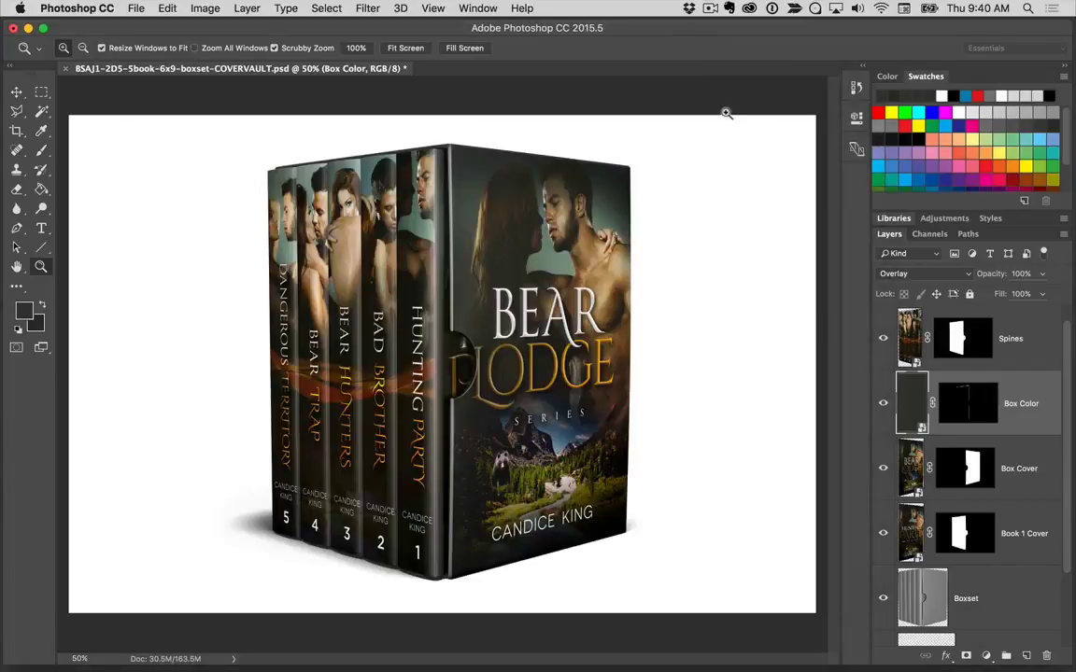
- Place Table-Background.png from the Lodge Cover folder directly above the white Background layer so it fills the canvas behind the box set
{"action": "scroll", "coordinate": [962, 486], "scroll_direction": "down", "scroll_amount": 3}
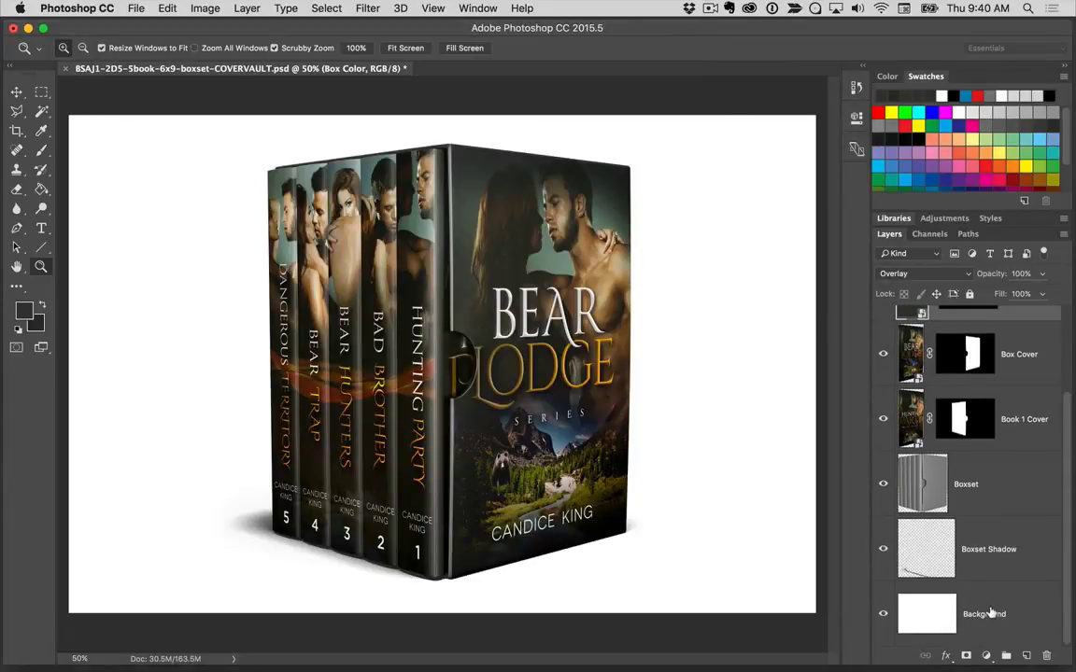
{"action": "left_click", "coordinate": [969, 635]}
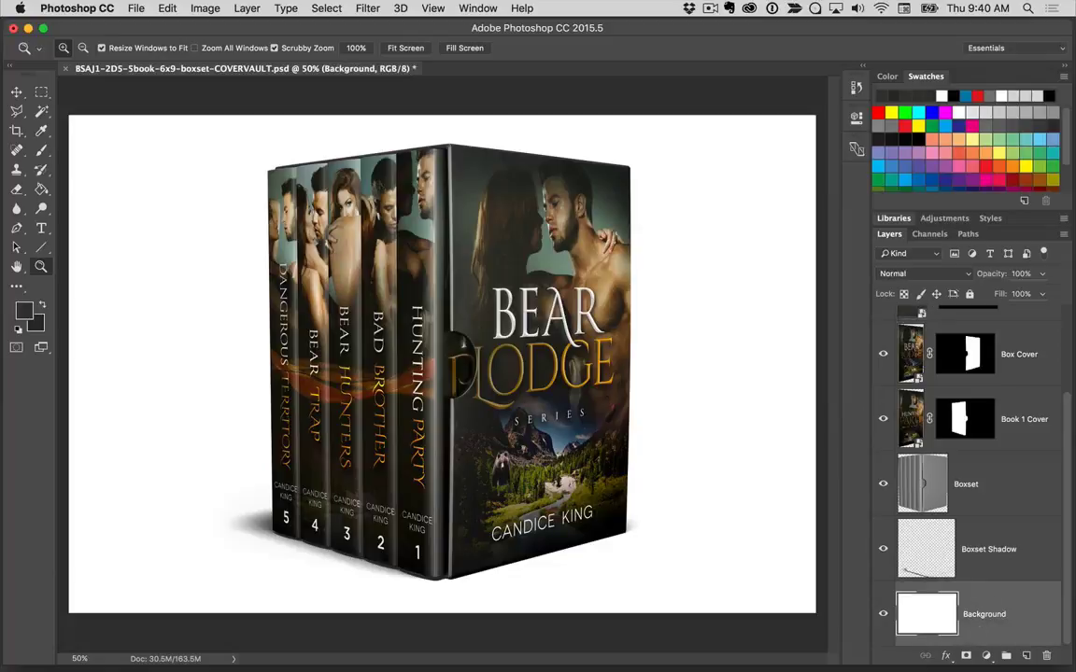
{"action": "key", "text": "super+Tab"}
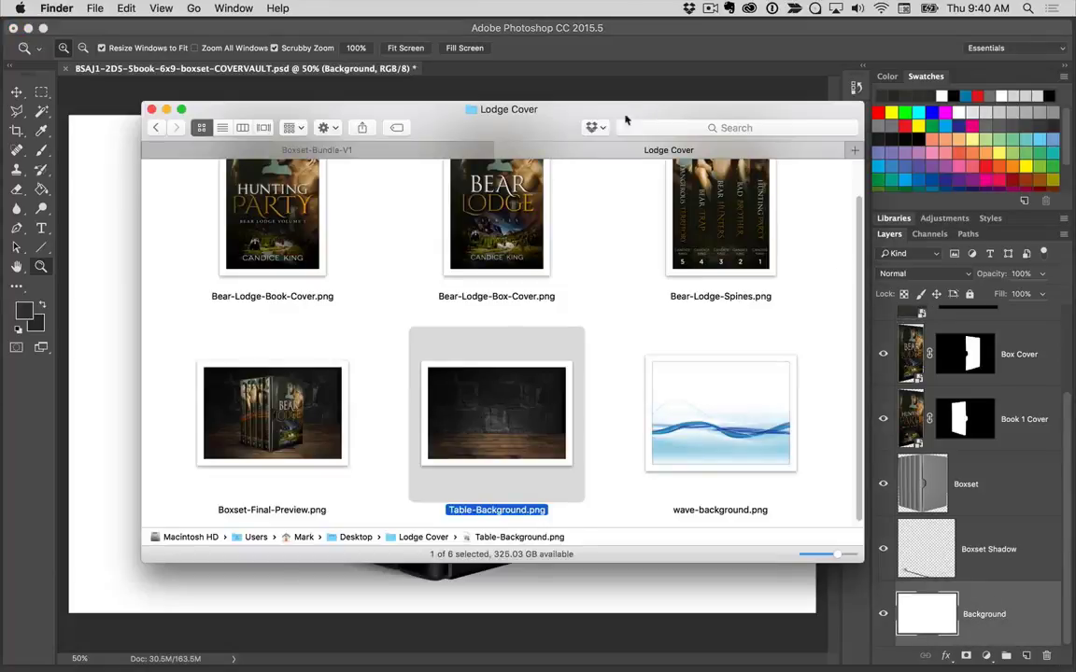
{"action": "left_click_drag", "start_coordinate": [558, 122], "coordinate": [560, 98]}
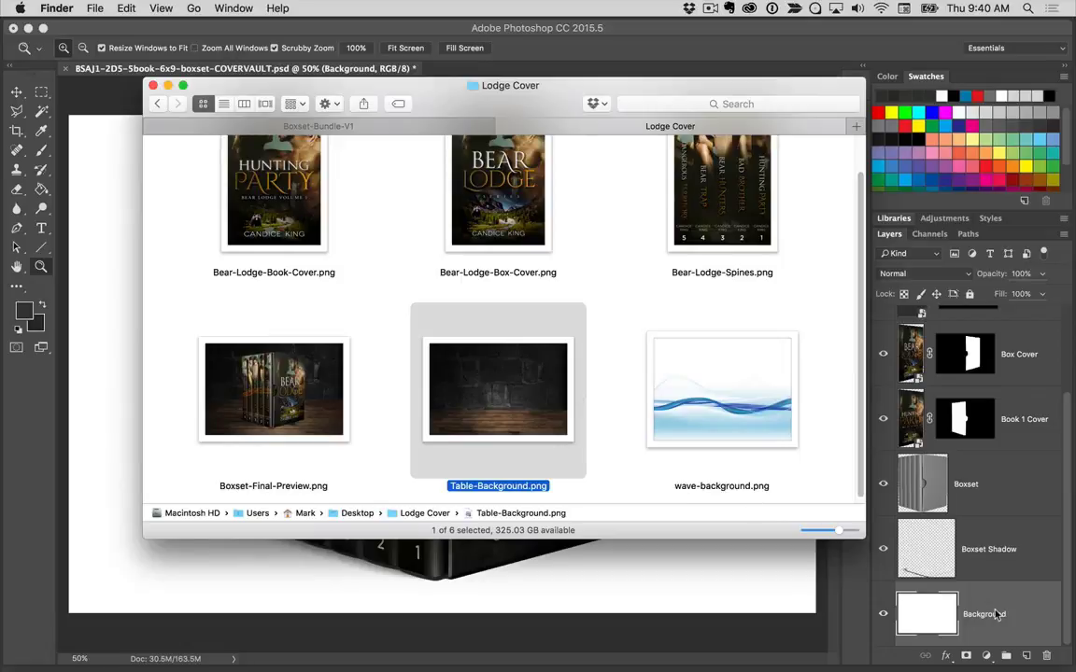
{"action": "left_click_drag", "start_coordinate": [431, 97], "coordinate": [703, 155]}
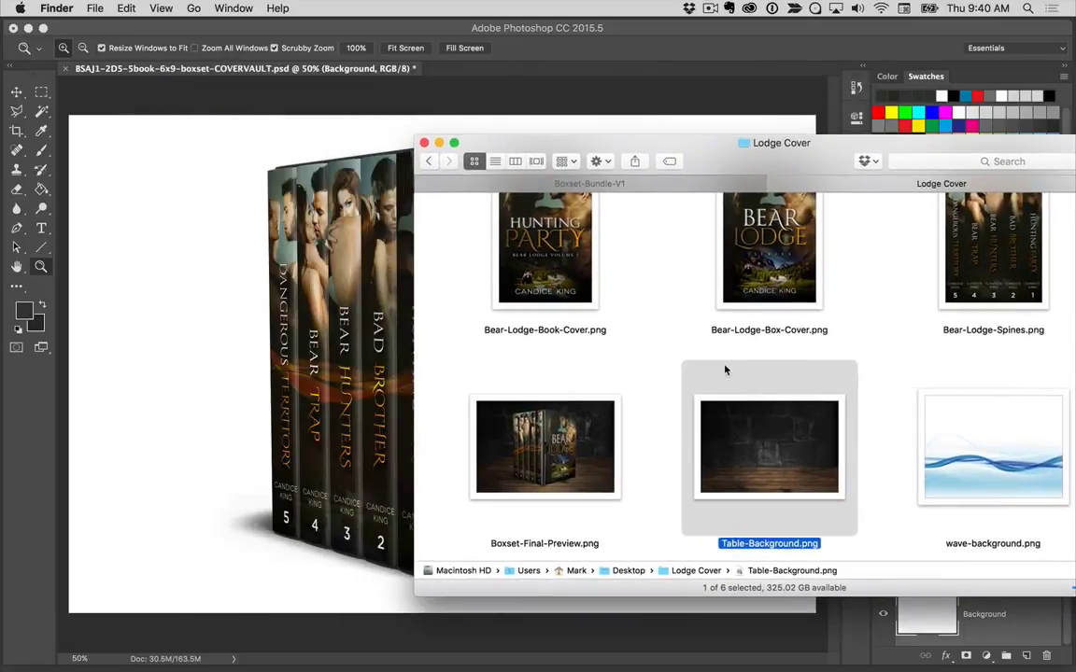
{"action": "left_click_drag", "start_coordinate": [783, 448], "coordinate": [244, 279]}
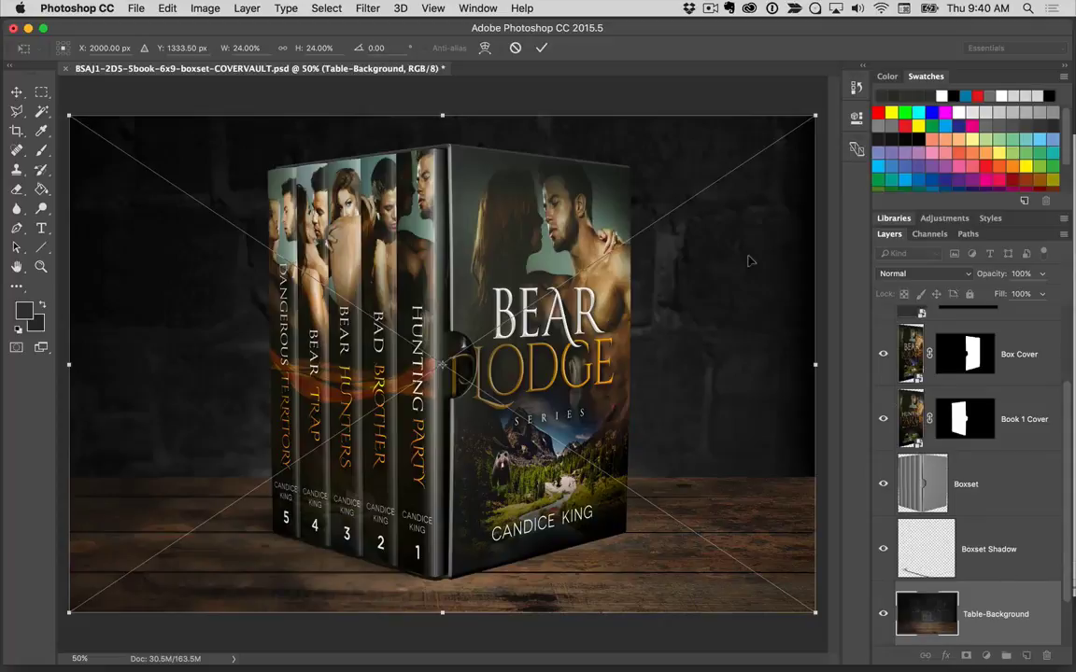
{"action": "left_click", "coordinate": [540, 49]}
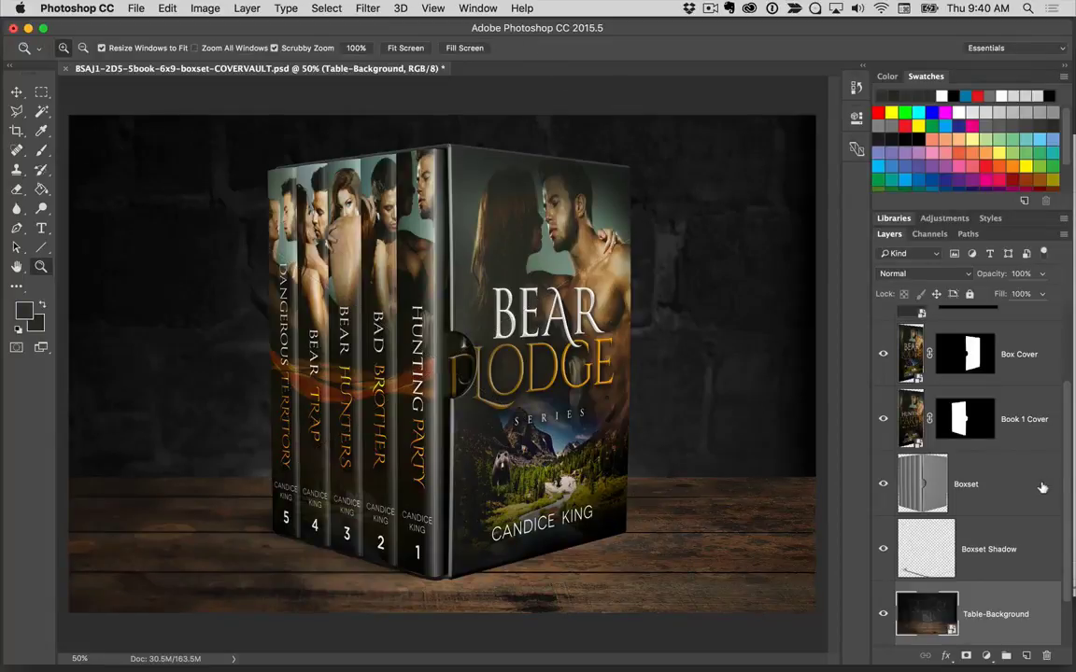
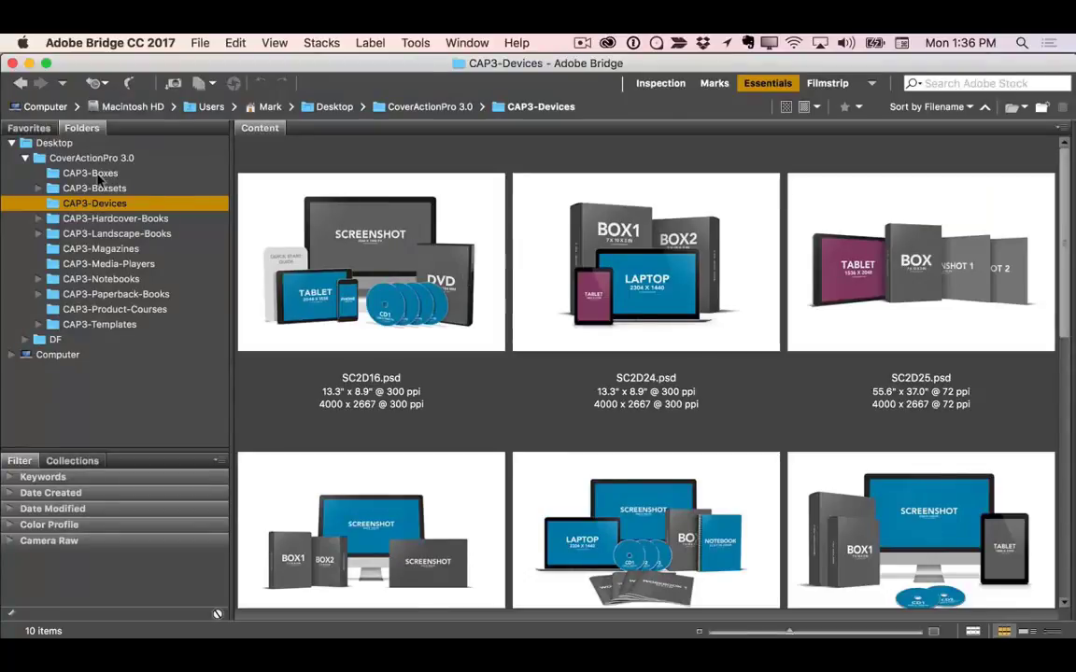
- Browse the CAP3-Boxes and CAP3-Boxsets folders of CoverActionPro 3.0 in Adobe Bridge
{"action": "left_click", "coordinate": [91, 172]}
{"action": "left_click", "coordinate": [95, 189]}
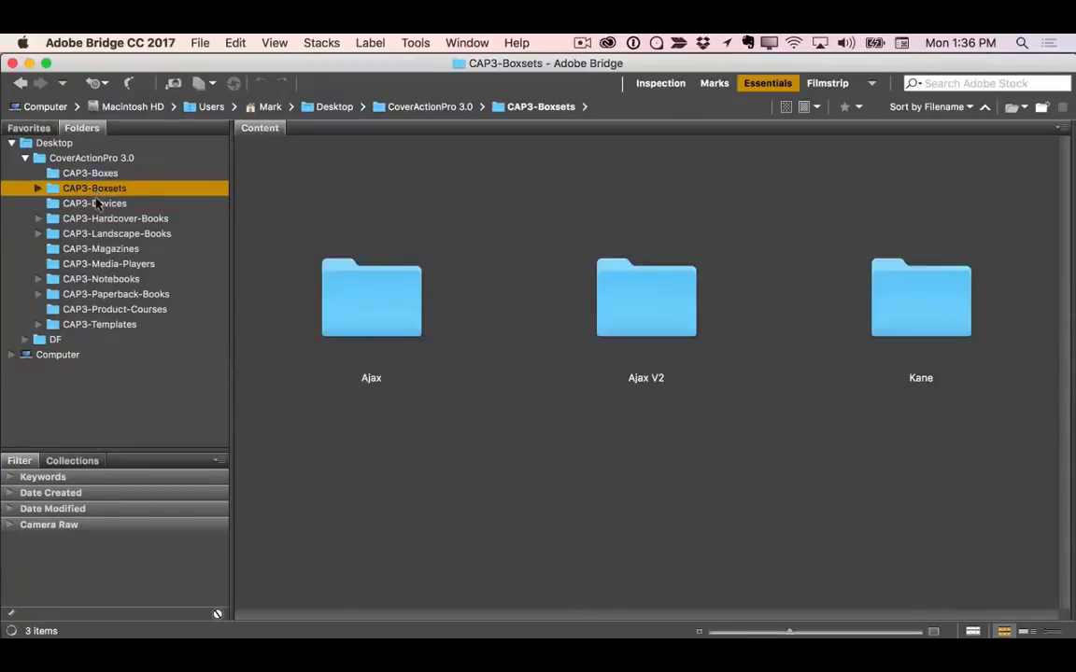
- Browse the CAP3-Devices folder and the 6 x 9 in, 8 x 10 in and 5 x 8 in folders of CAP3-Hardcover-Books
{"action": "left_click", "coordinate": [93, 202]}
{"action": "left_click", "coordinate": [97, 221]}
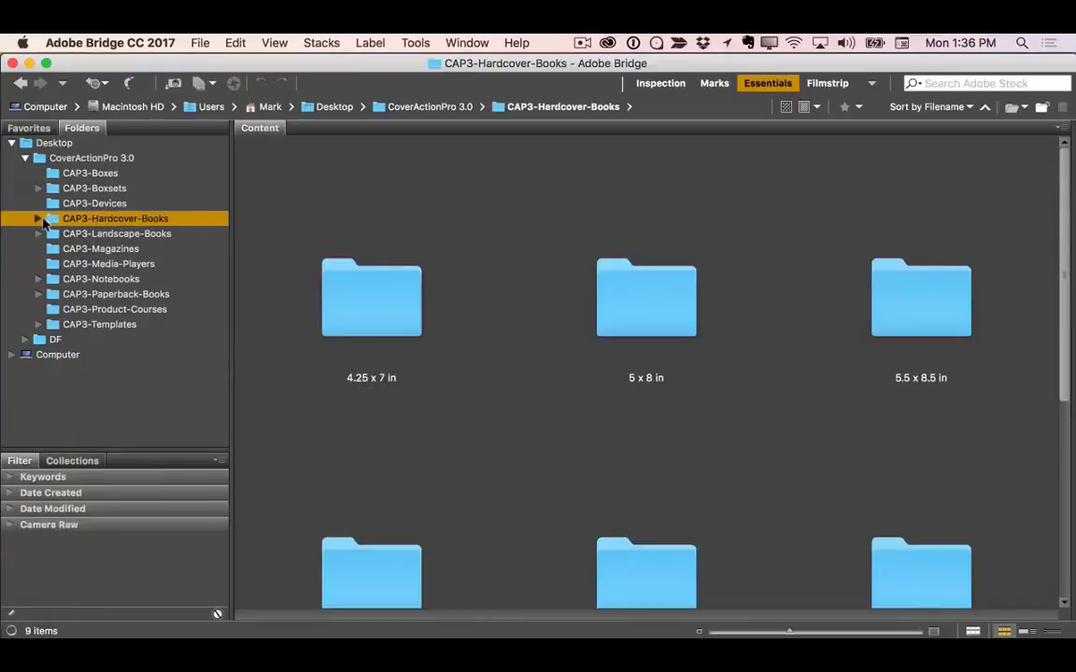
{"action": "left_click", "coordinate": [38, 219]}
{"action": "left_click", "coordinate": [93, 295]}
{"action": "left_click", "coordinate": [93, 324]}
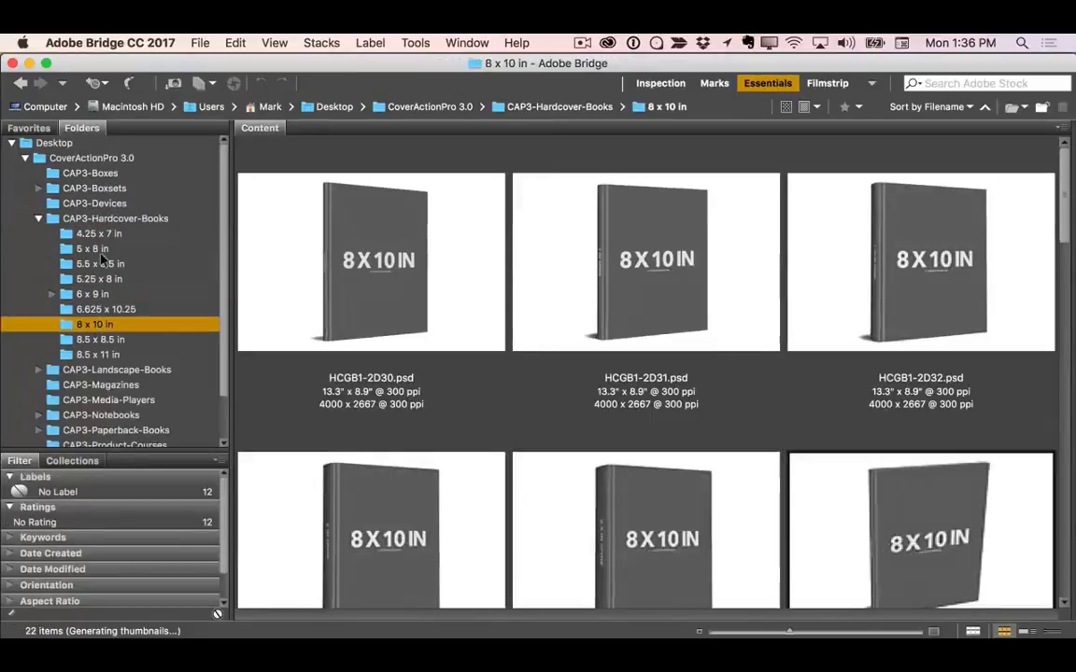
{"action": "left_click", "coordinate": [93, 249]}
{"action": "left_click", "coordinate": [40, 219]}
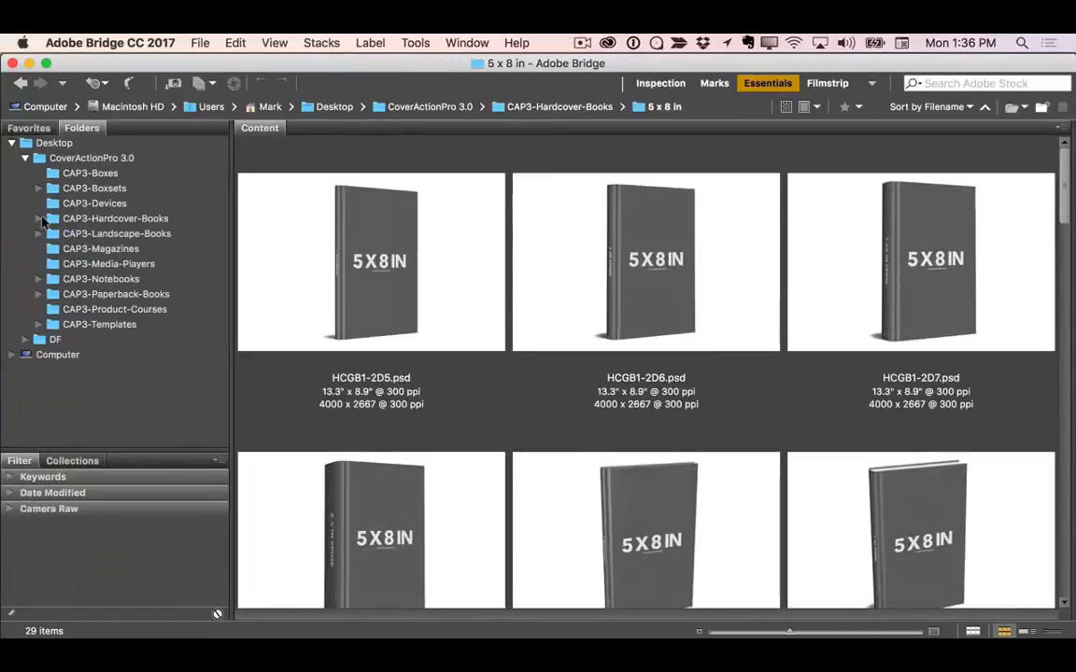
{"action": "left_click", "coordinate": [40, 219]}
{"action": "left_click", "coordinate": [39, 220]}
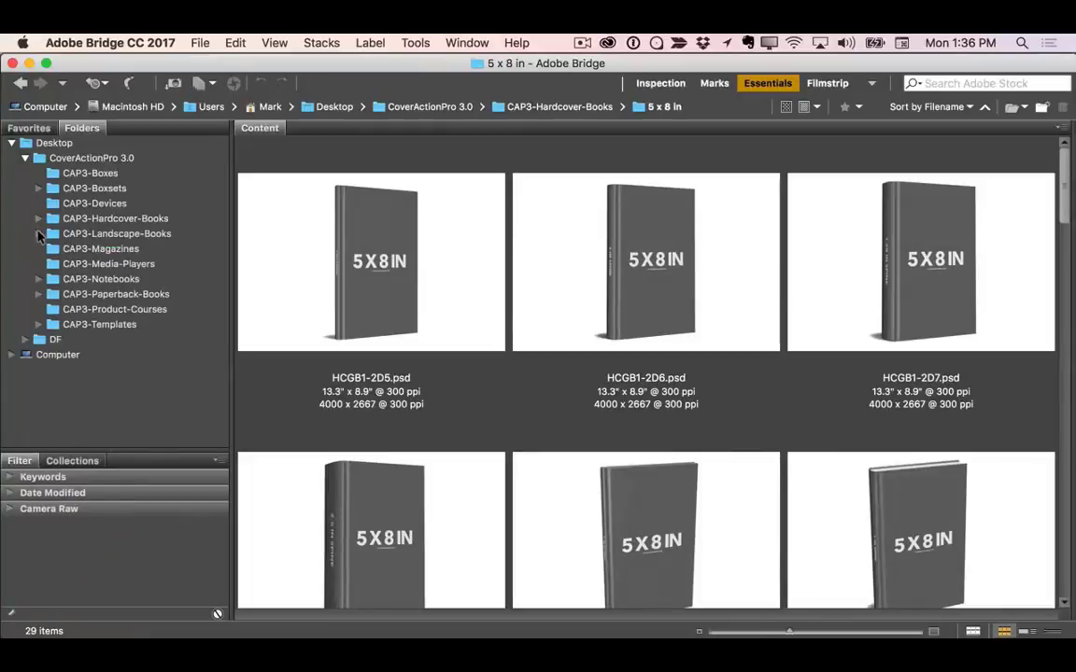
- Look through every size folder of CAP3-Landscape-Books, from 9 x 7 in to 297 x 210 A4 mm
{"action": "left_click", "coordinate": [39, 234]}
{"action": "left_click", "coordinate": [86, 248]}
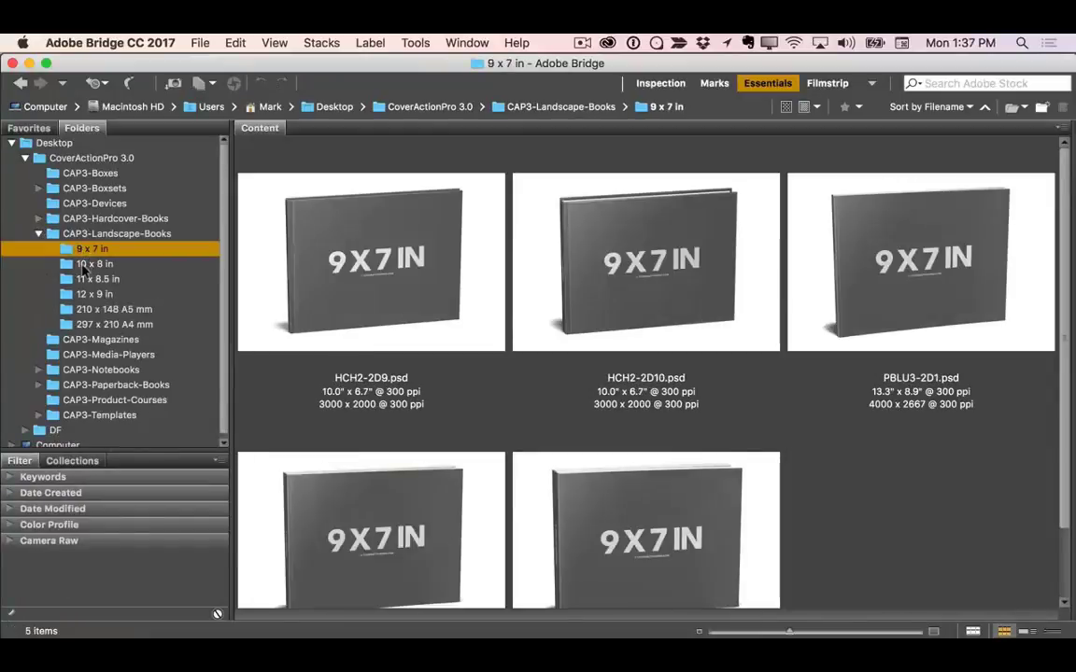
{"action": "left_click", "coordinate": [85, 264]}
{"action": "left_click", "coordinate": [85, 279]}
{"action": "left_click", "coordinate": [85, 294]}
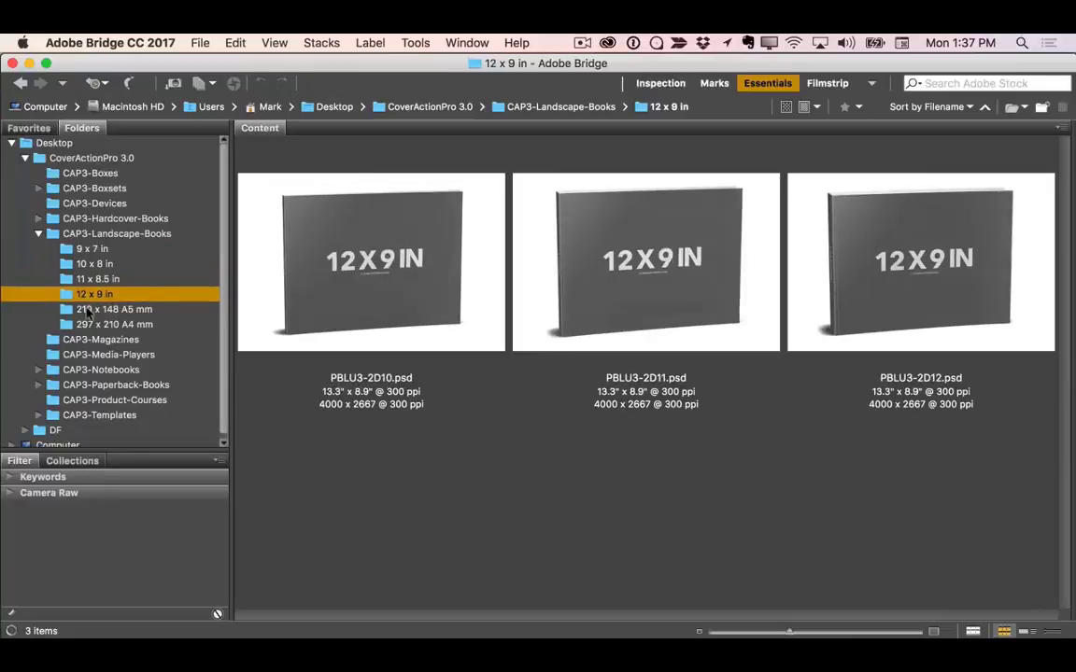
{"action": "left_click", "coordinate": [87, 311]}
{"action": "left_click", "coordinate": [86, 325]}
{"action": "left_click", "coordinate": [40, 235]}
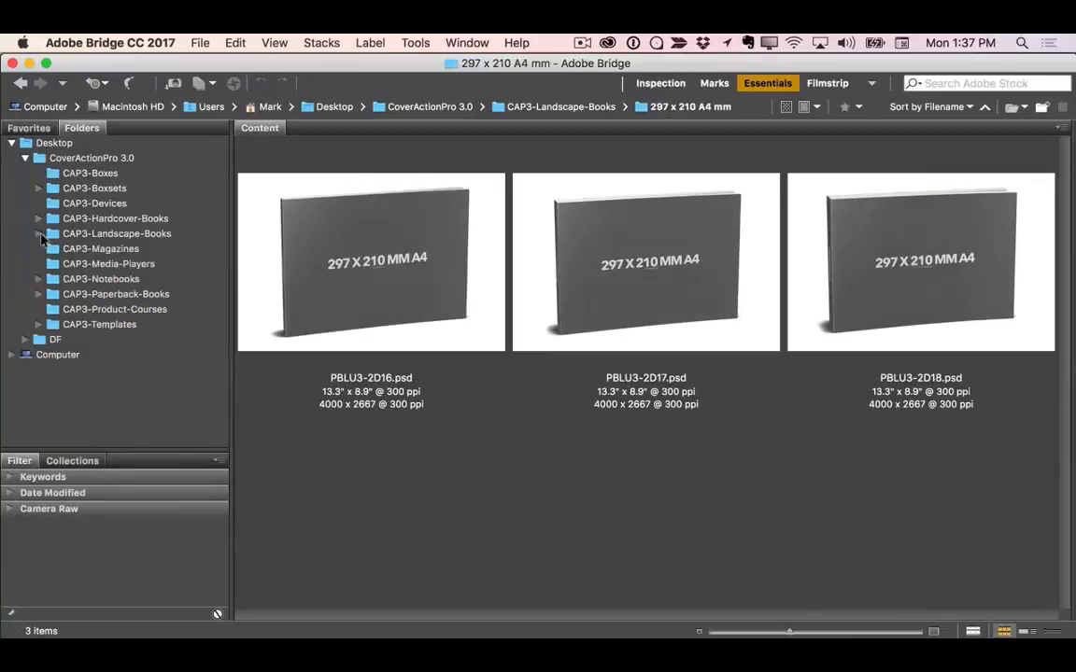
- Browse the CAP3-Magazines and CAP3-Media-Players mockups and the 8.5 x 11 in folder of CAP3-Notebooks
{"action": "left_click", "coordinate": [79, 250]}
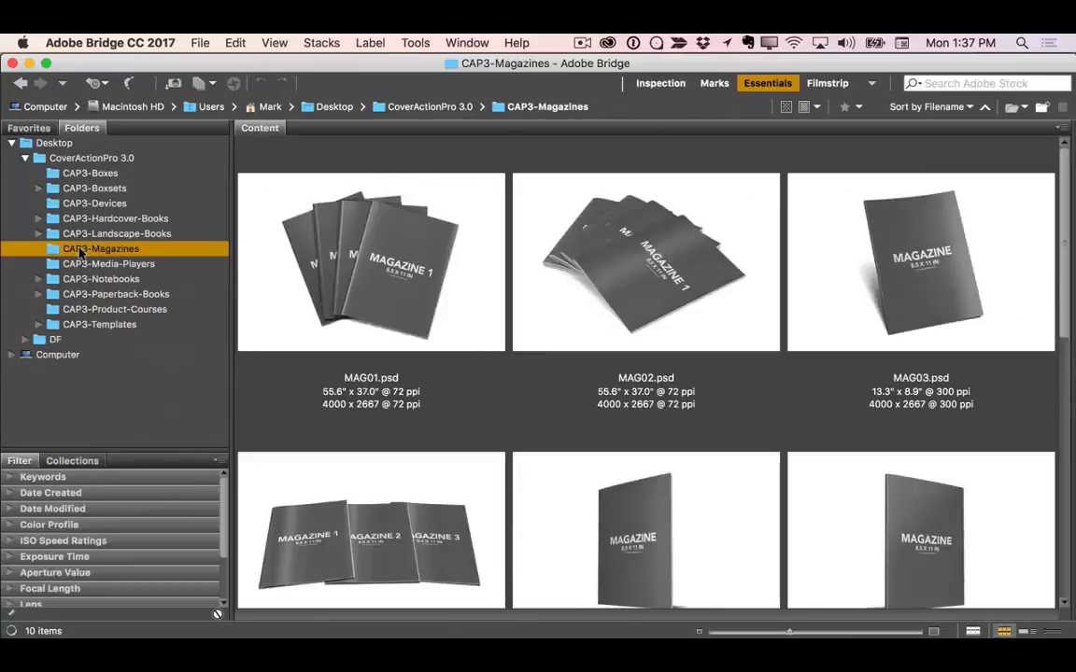
{"action": "left_click", "coordinate": [80, 264]}
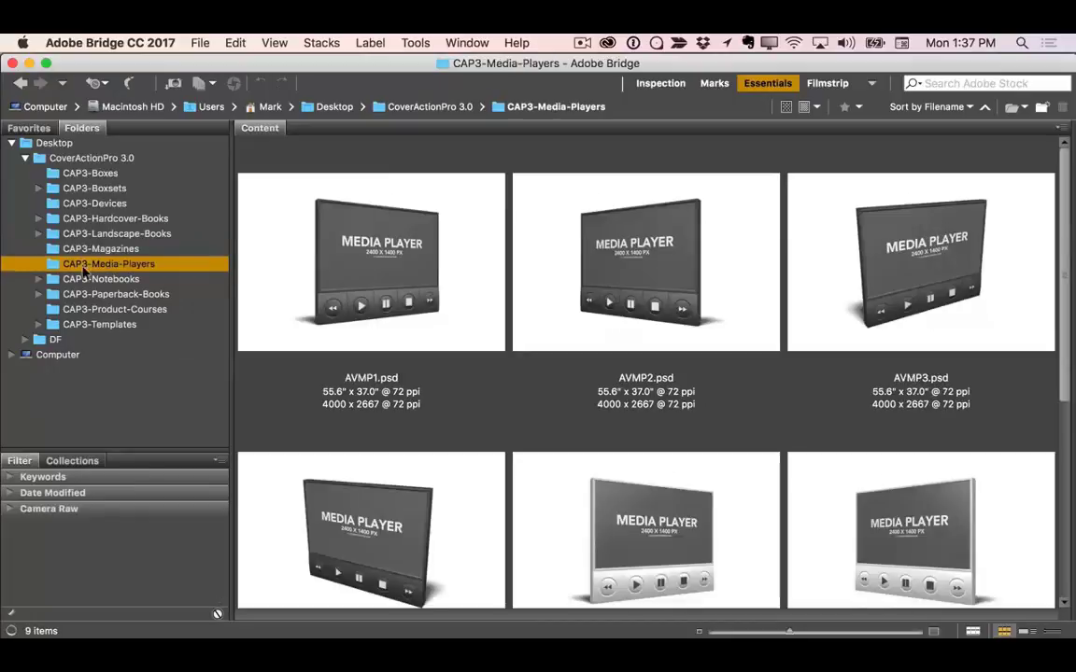
{"action": "left_click", "coordinate": [80, 279]}
{"action": "left_click", "coordinate": [38, 280]}
{"action": "left_click", "coordinate": [62, 294]}
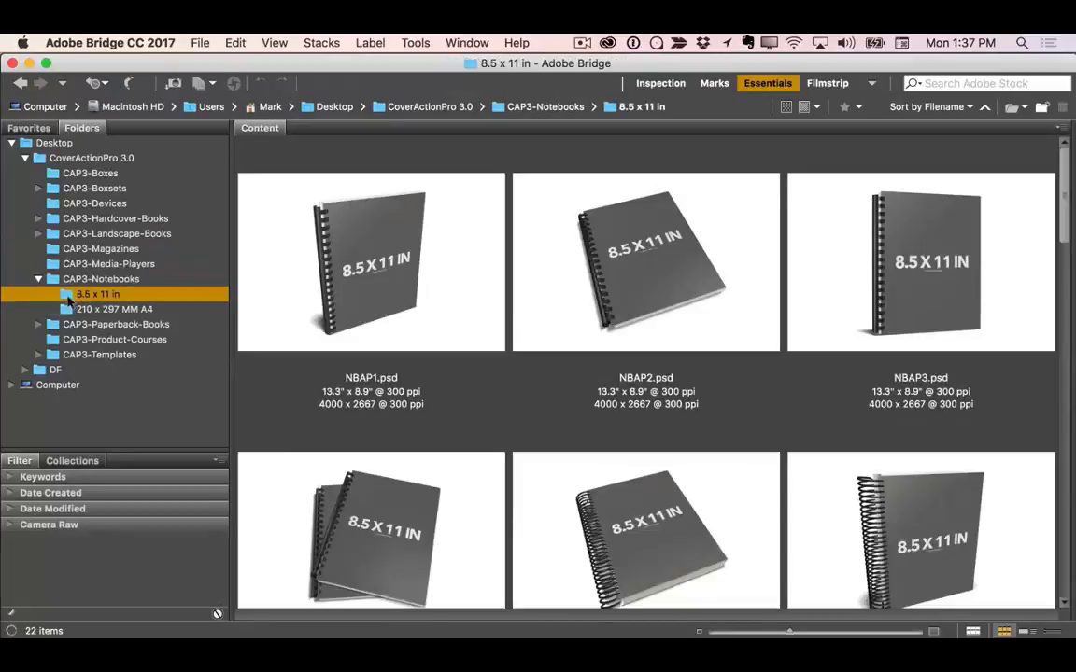
- Browse the 5 x 8 in and 8 x 10 in folders of CAP3-Paperback-Books and the CAP3-Product-Courses mockups
{"action": "left_click", "coordinate": [54, 324]}
{"action": "left_click", "coordinate": [38, 324]}
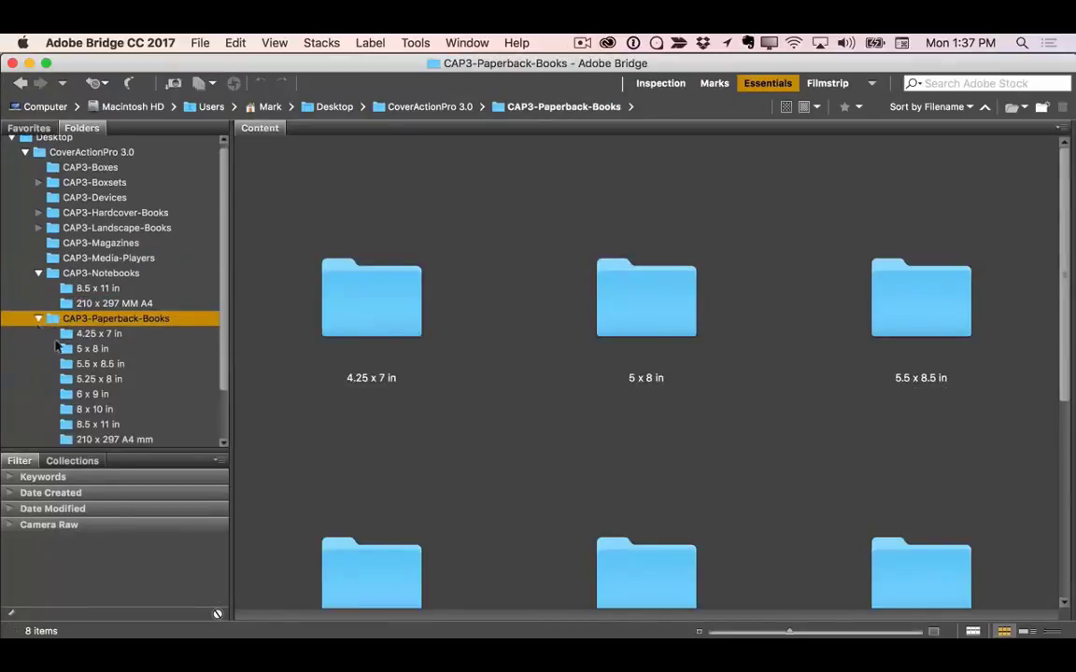
{"action": "left_click", "coordinate": [91, 348]}
{"action": "left_click", "coordinate": [93, 409]}
{"action": "left_click", "coordinate": [38, 318]}
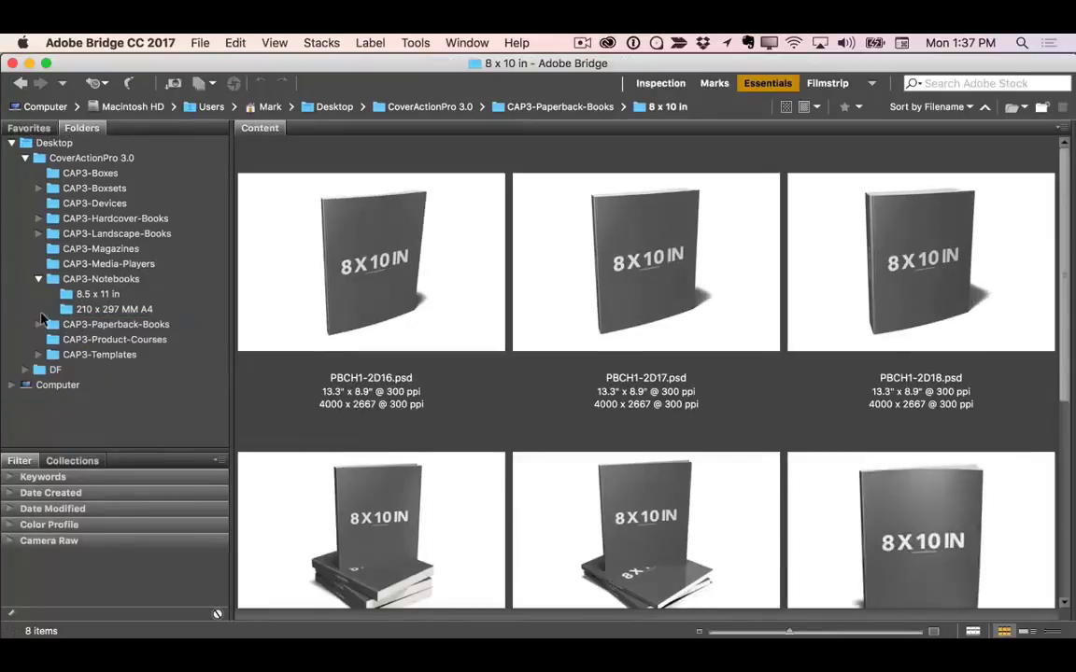
{"action": "left_click", "coordinate": [90, 342]}
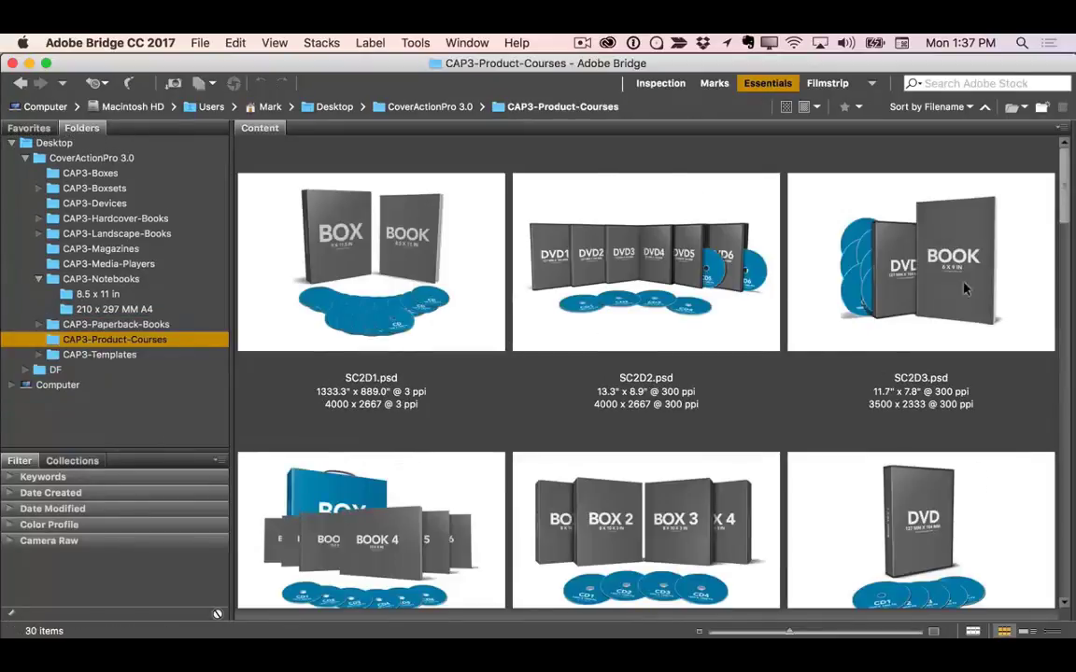
{"action": "left_click_drag", "start_coordinate": [1063, 177], "coordinate": [1027, 161]}
{"action": "left_click", "coordinate": [38, 280]}
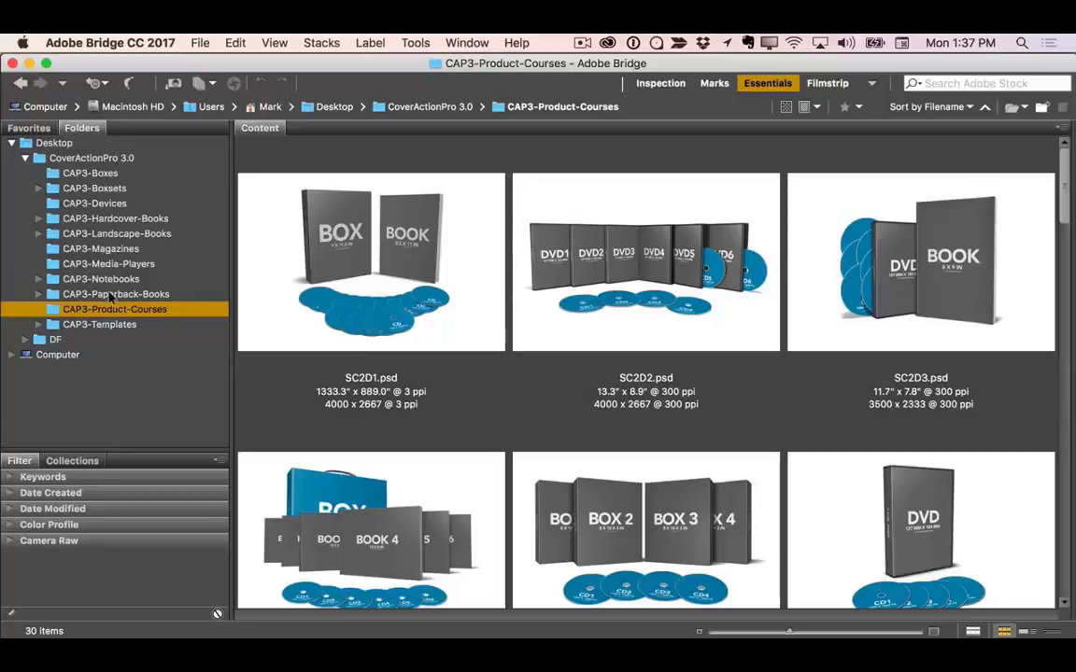
- Open the cover template T48-6X9-PublicSpeaking.psd from the CAP3-Templates folder in Photoshop
{"action": "left_click", "coordinate": [82, 325]}
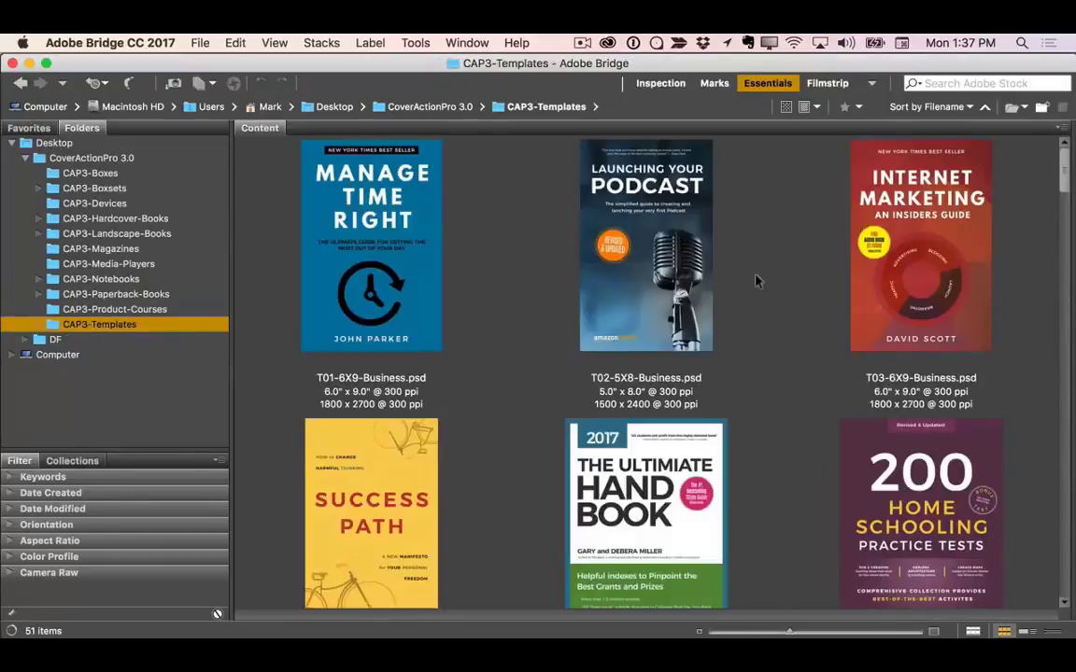
{"action": "left_click_drag", "start_coordinate": [1063, 163], "coordinate": [1065, 557]}
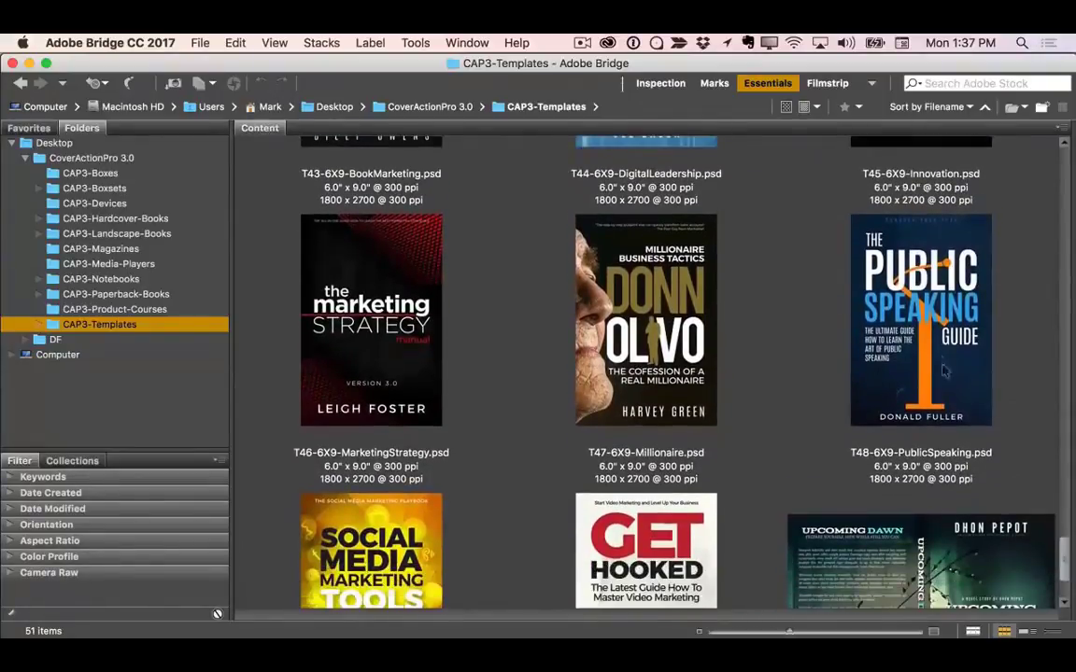
{"action": "left_click", "coordinate": [905, 303]}
{"action": "right_click", "coordinate": [898, 272]}
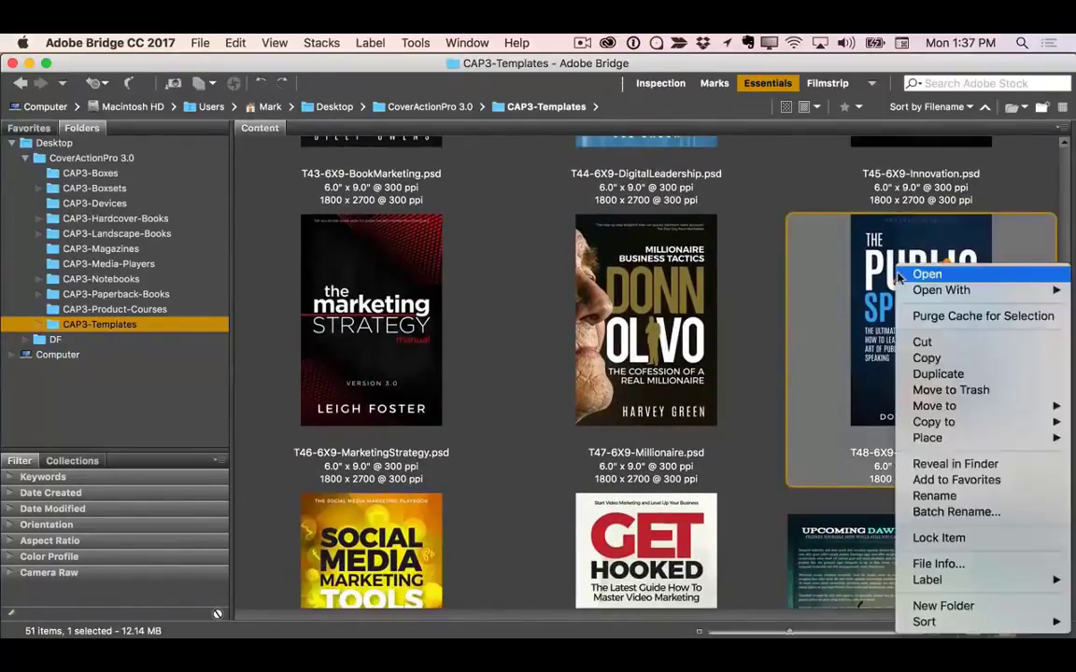
{"action": "left_click", "coordinate": [766, 321]}
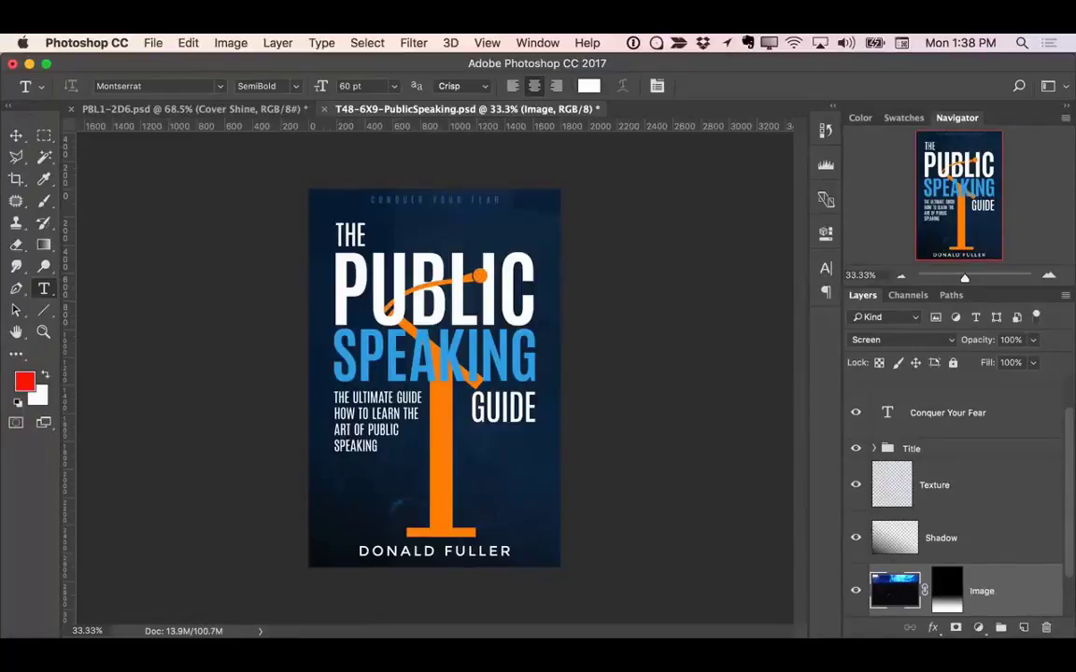
- Return to Bridge and browse the 4.25 x 7 in, 5 x 8 in and 6 x 9 in folders of CAP3-Paperback-Books
{"action": "key", "text": "super+Tab"}
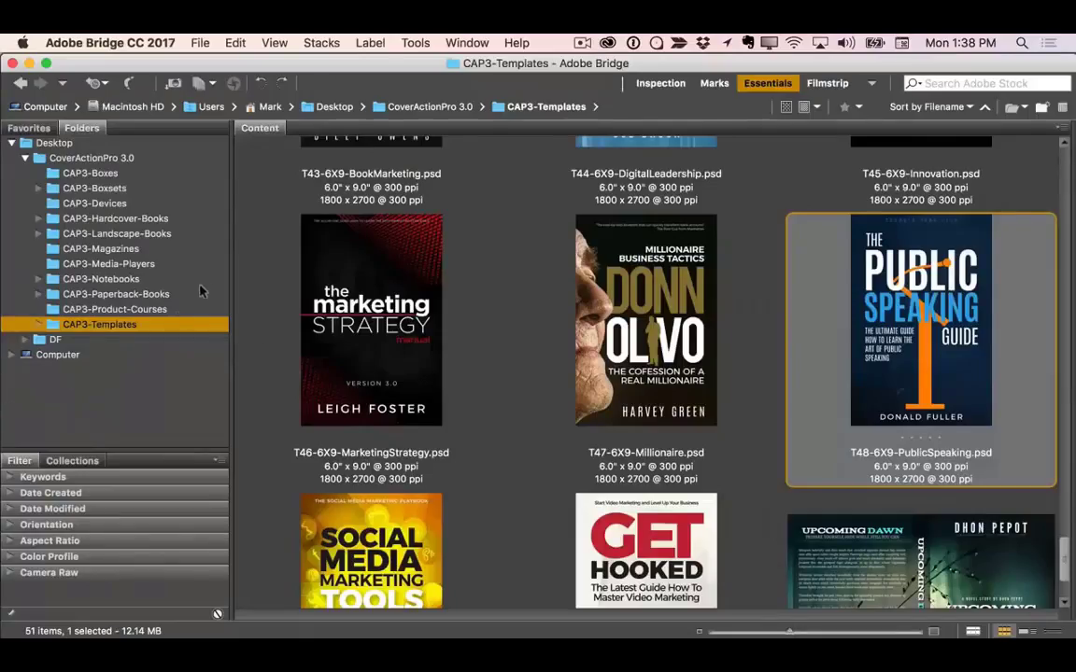
{"action": "left_click", "coordinate": [84, 294]}
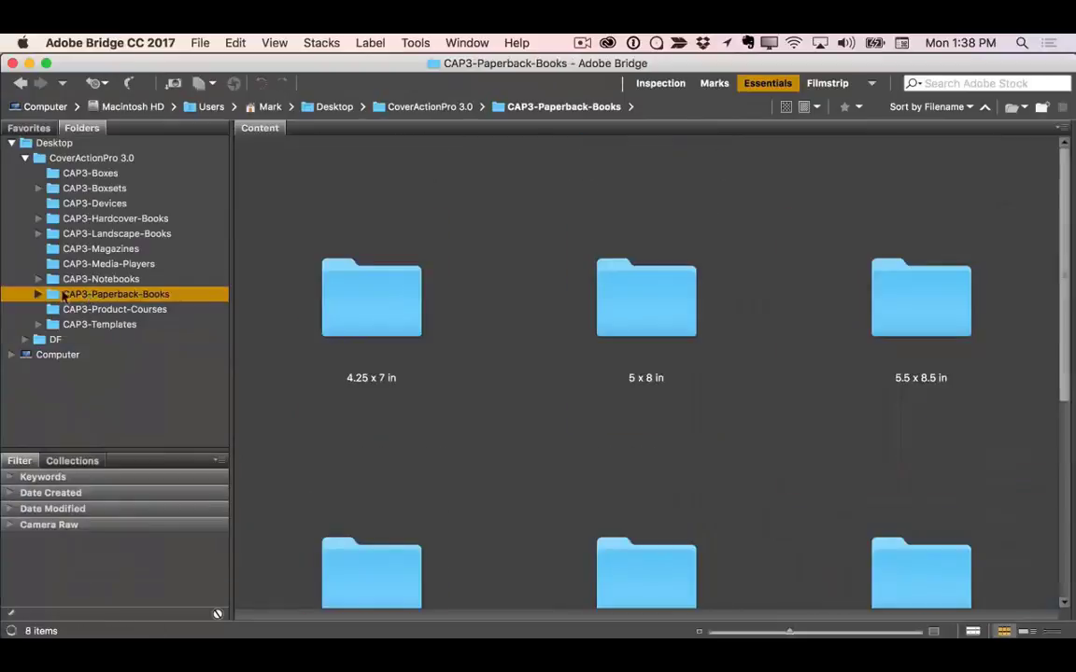
{"action": "left_click", "coordinate": [37, 294]}
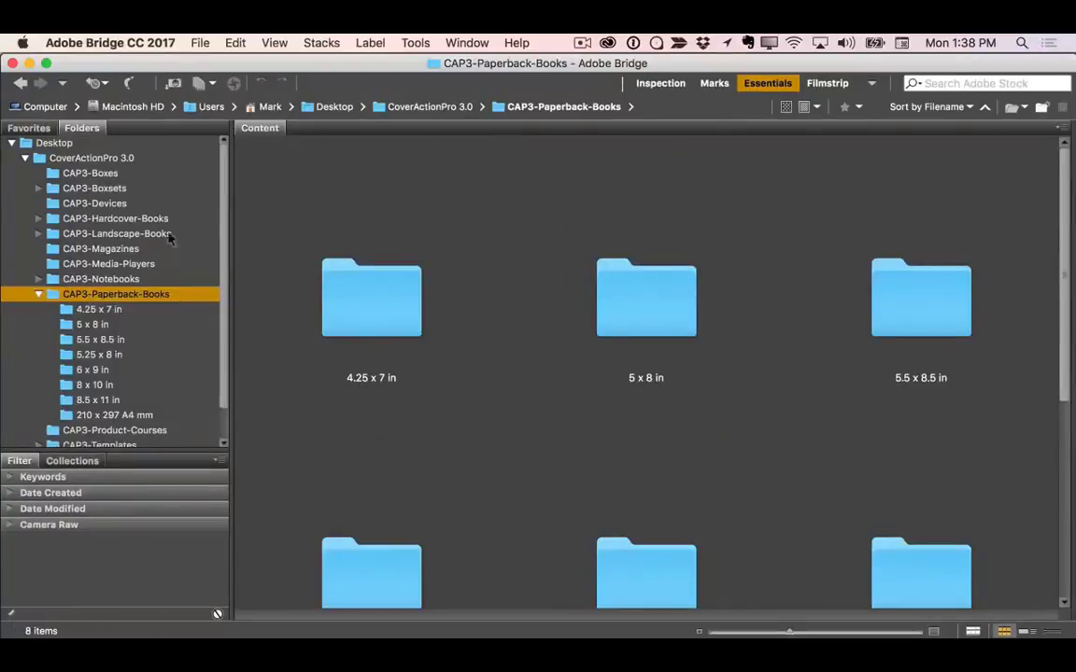
{"action": "left_click_drag", "start_coordinate": [223, 204], "coordinate": [223, 232]}
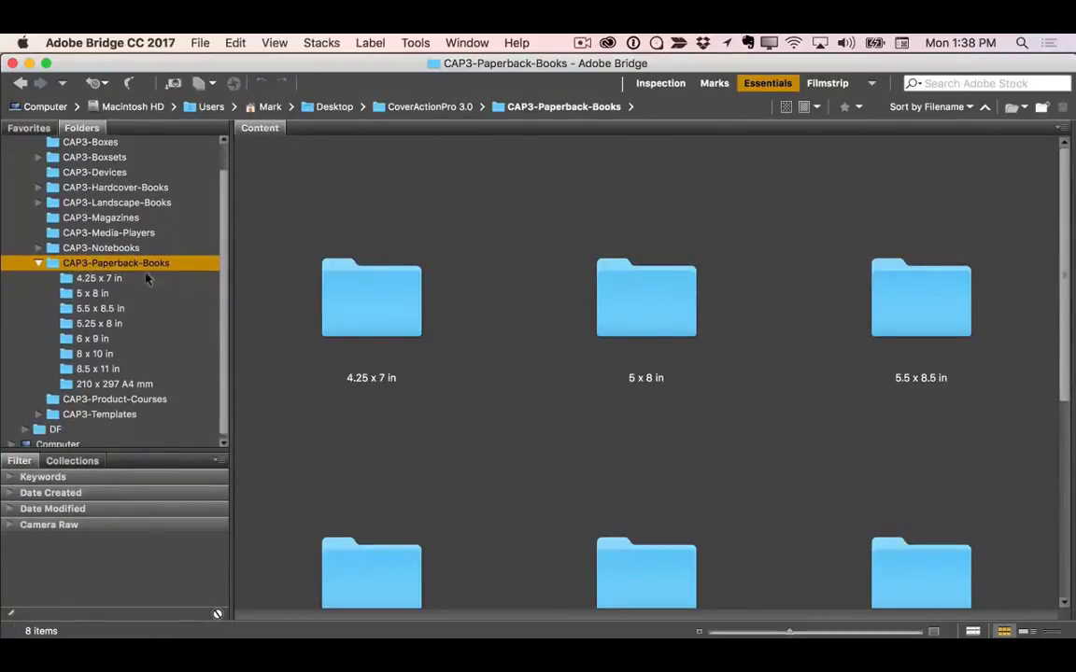
{"action": "left_click", "coordinate": [94, 278]}
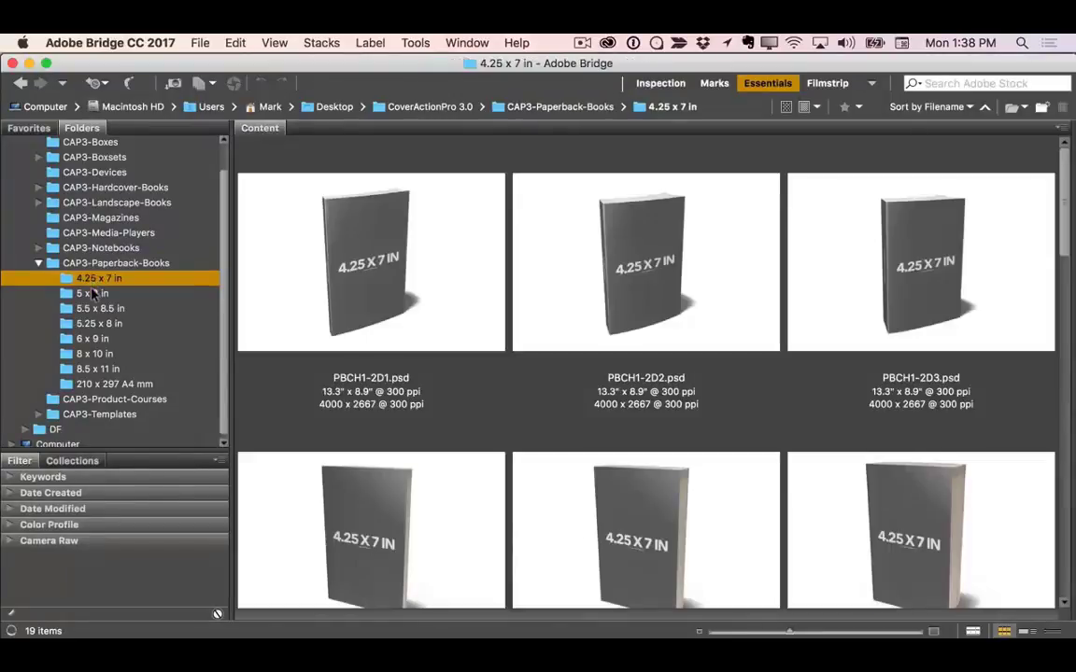
{"action": "left_click", "coordinate": [92, 295]}
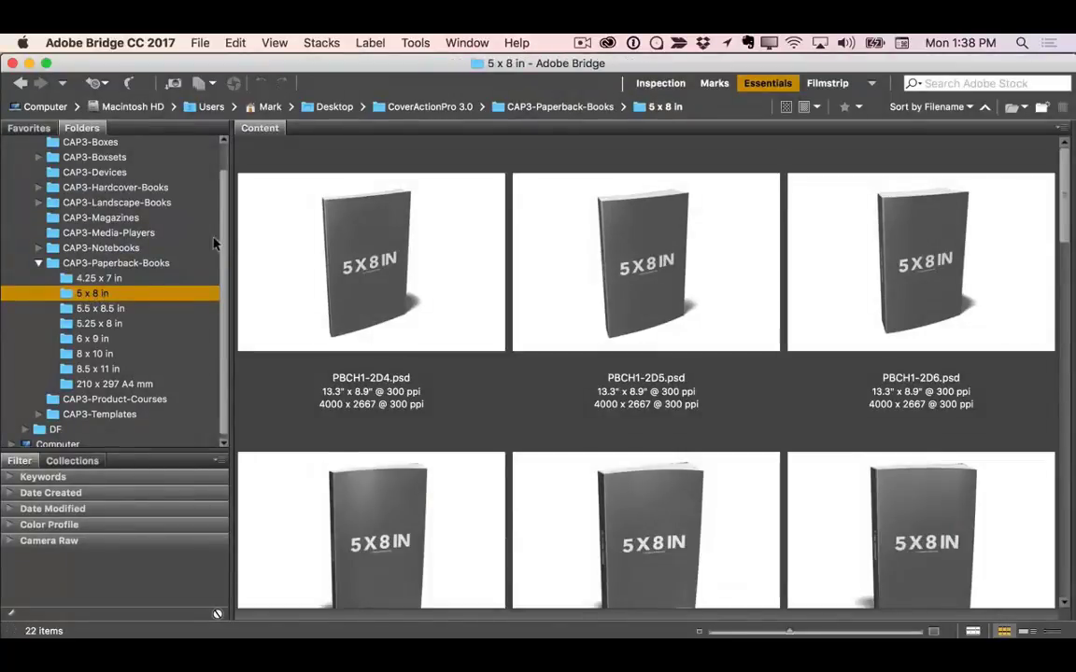
{"action": "left_click", "coordinate": [92, 339]}
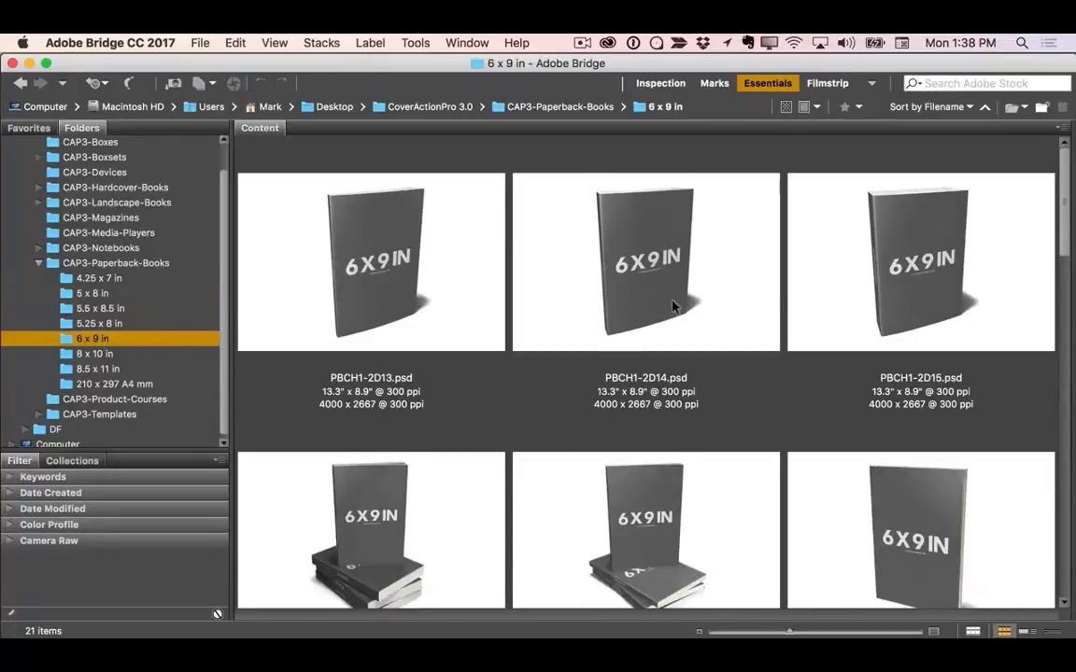
- Open the paperback mockup PBTM1-2D18.psd from the 6 x 9 in folder in Photoshop CC 2017
{"action": "left_click_drag", "start_coordinate": [1064, 198], "coordinate": [1055, 324]}
{"action": "left_click", "coordinate": [618, 271]}
{"action": "left_click", "coordinate": [490, 302]}
{"action": "scroll", "coordinate": [1056, 324], "scroll_direction": "down", "scroll_amount": 1}
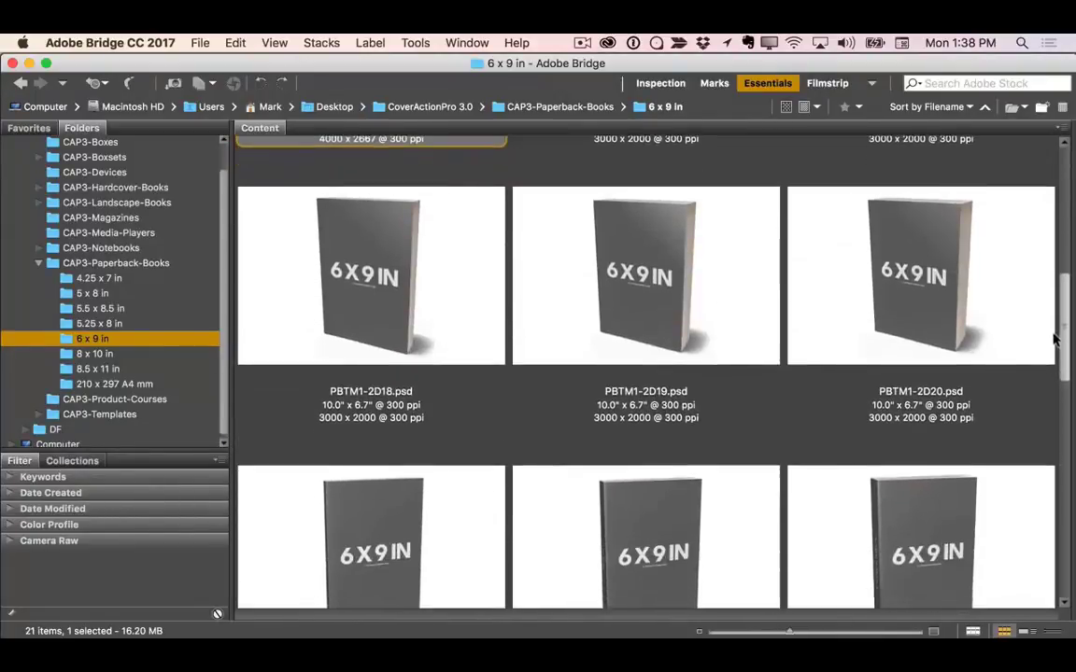
{"action": "scroll", "coordinate": [652, 291], "scroll_direction": "up", "scroll_amount": 1}
{"action": "left_click", "coordinate": [401, 311]}
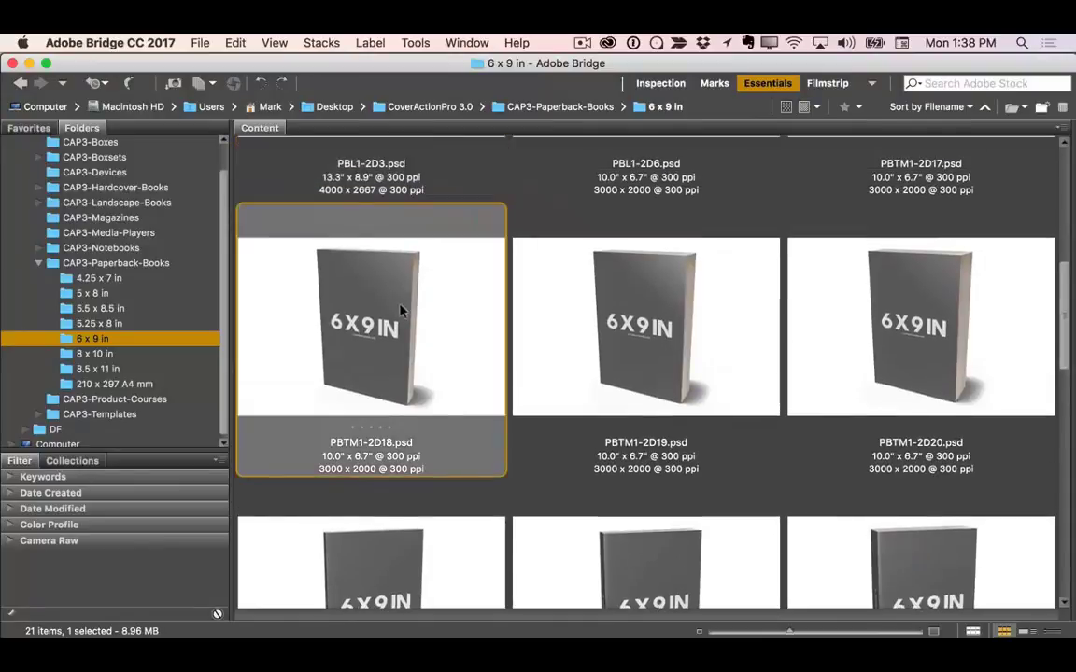
{"action": "right_click", "coordinate": [396, 268]}
{"action": "mouse_move", "coordinate": [433, 297]}
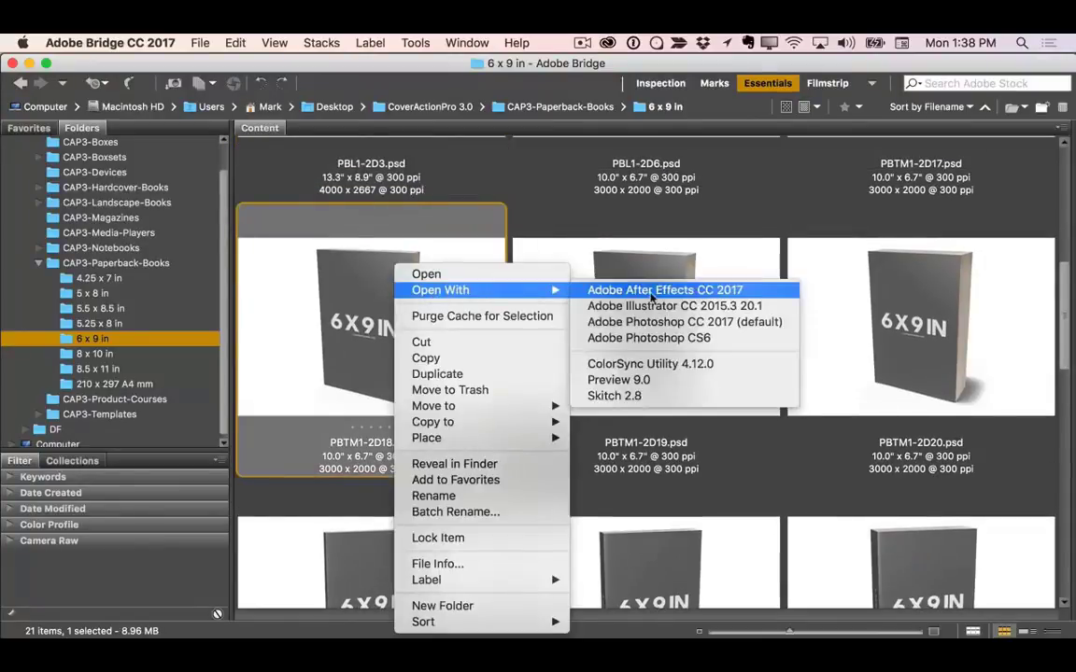
{"action": "left_click", "coordinate": [631, 322]}
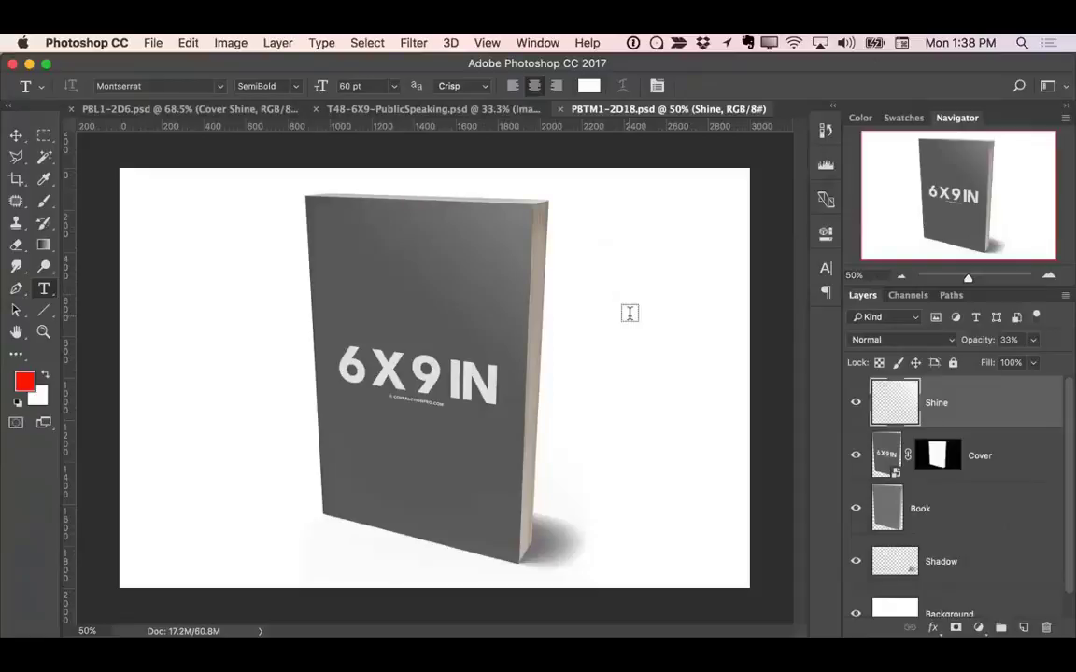
- Select the whole canvas of T48-6X9-PublicSpeaking.psd and copy the merged cover artwork
{"action": "left_click", "coordinate": [465, 109]}
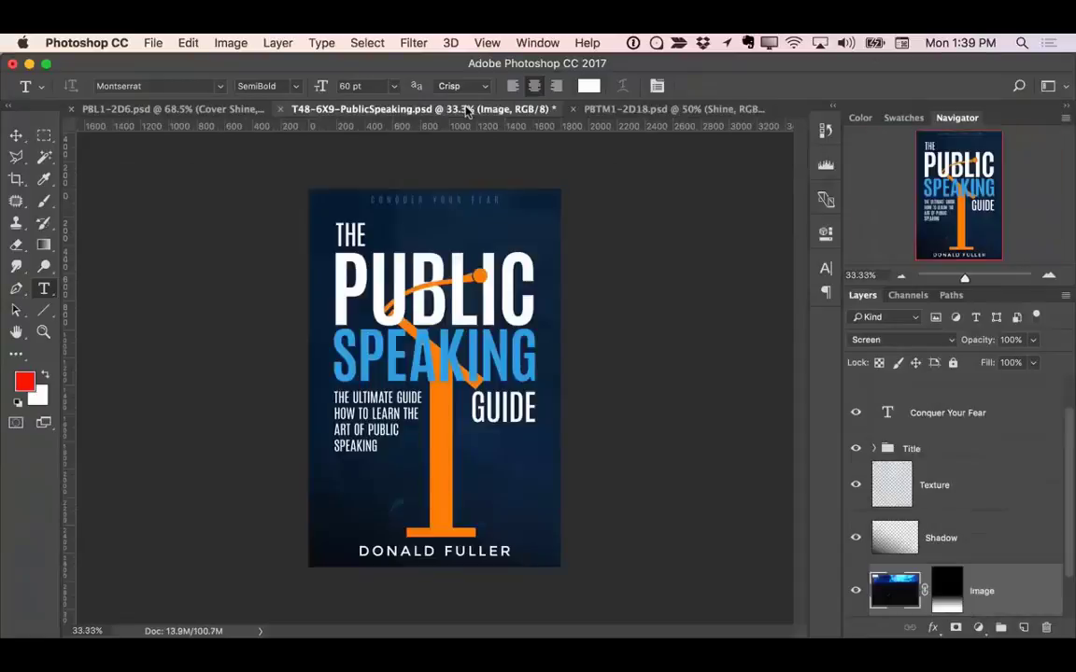
{"action": "left_click", "coordinate": [367, 42]}
{"action": "left_click", "coordinate": [368, 62]}
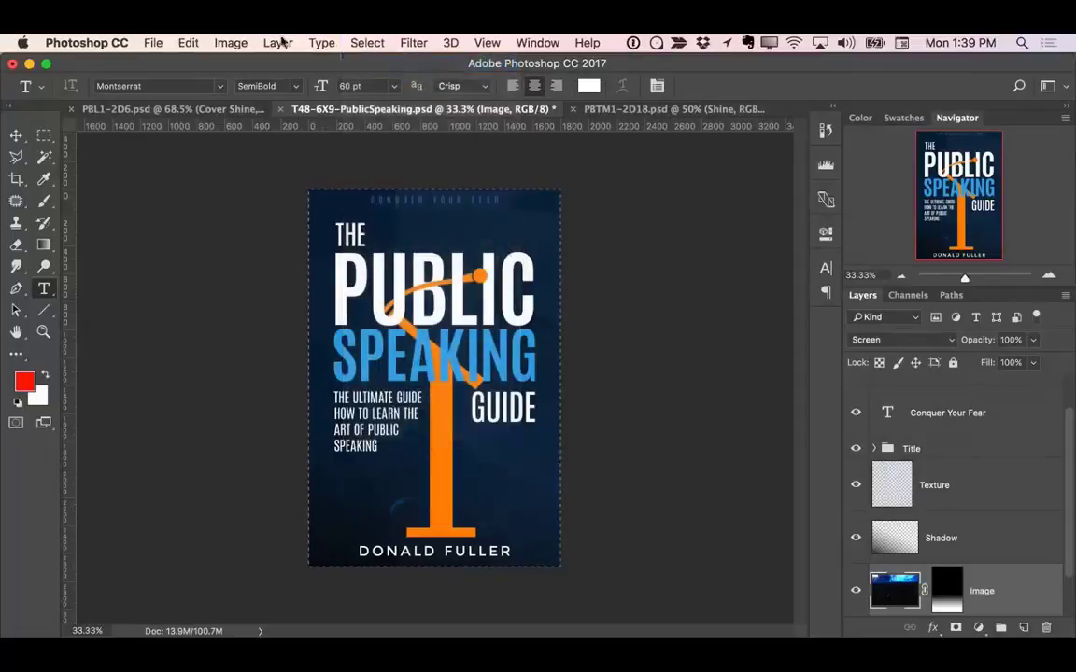
{"action": "left_click", "coordinate": [182, 42]}
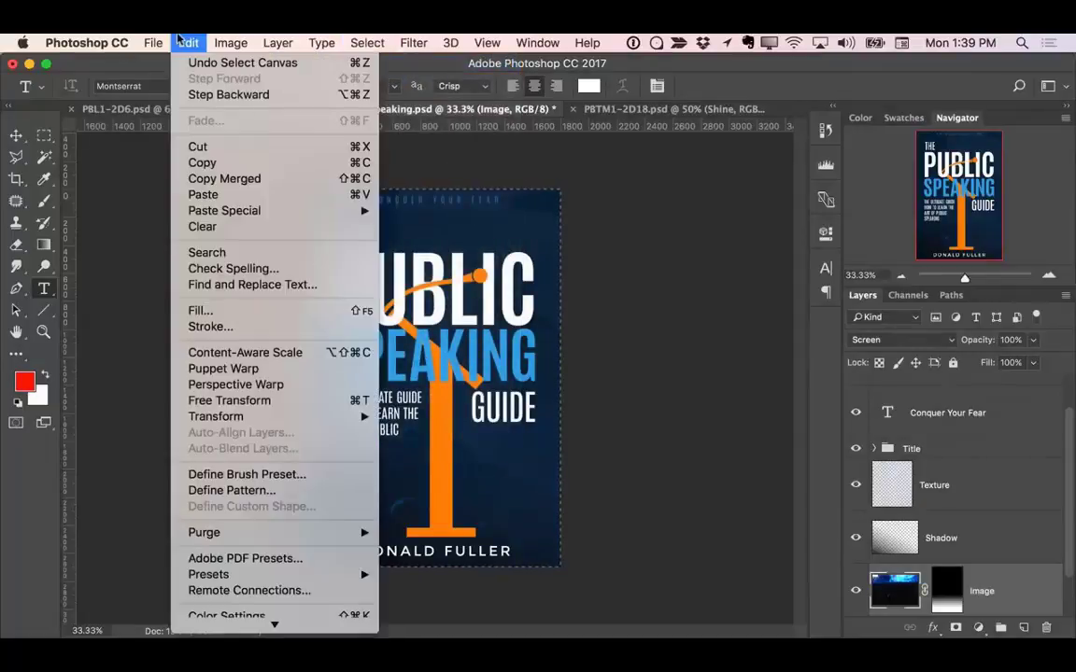
{"action": "left_click", "coordinate": [202, 178]}
- Open the Cover smart object of PBTM1-2D18.psd and paste the copied Public Speaking cover over the 6 X 9 IN placeholder
{"action": "left_click", "coordinate": [598, 109]}
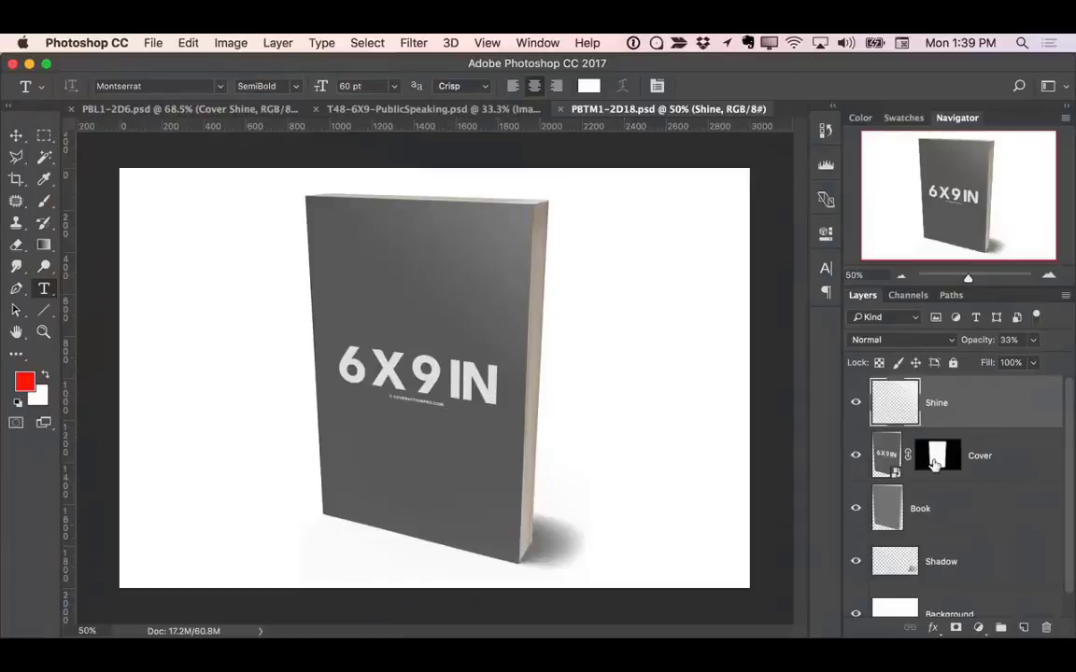
{"action": "double_click", "coordinate": [894, 465]}
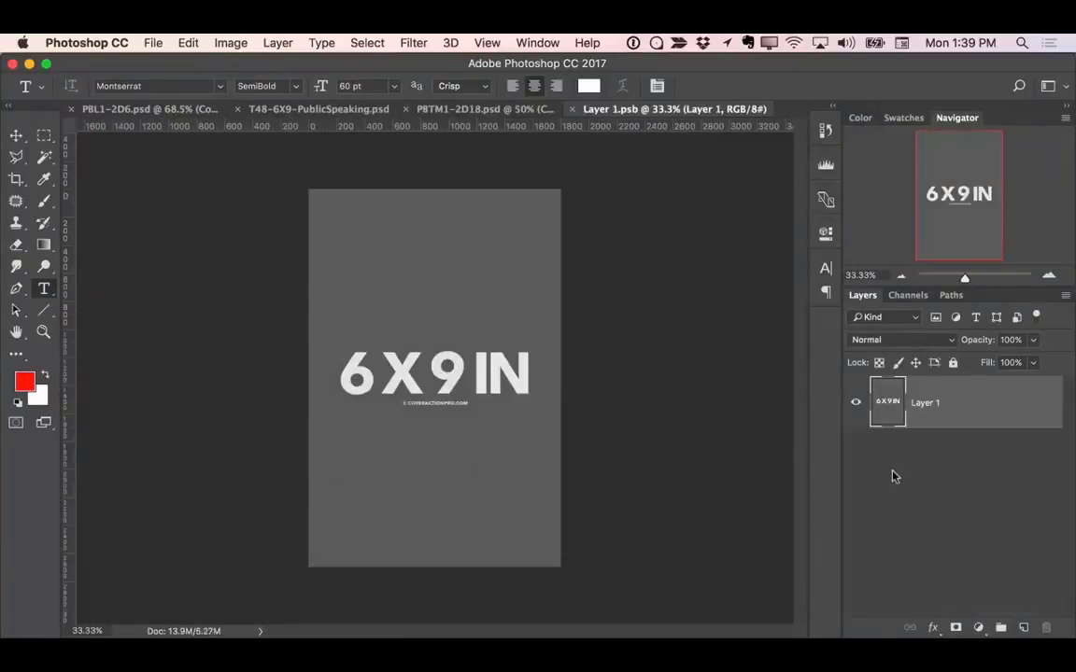
{"action": "key", "text": "super+v"}
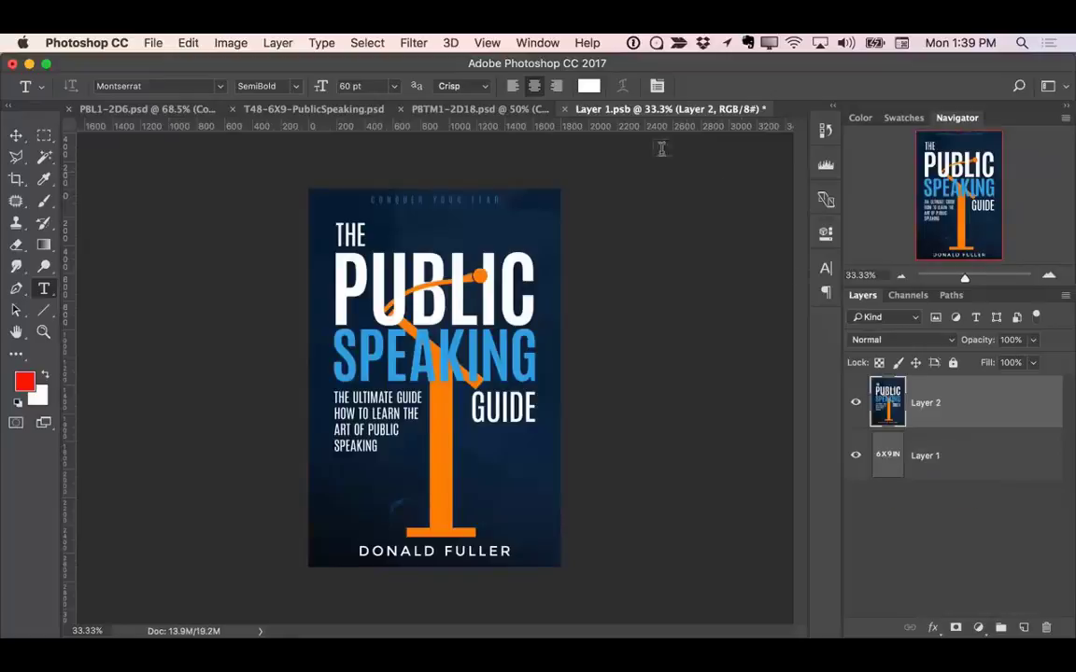
- Save and close the cover smart object and set the Shine layer's opacity to 100% in PBTM1-2D18.psd
{"action": "left_click", "coordinate": [563, 109]}
{"action": "left_click", "coordinate": [677, 269]}
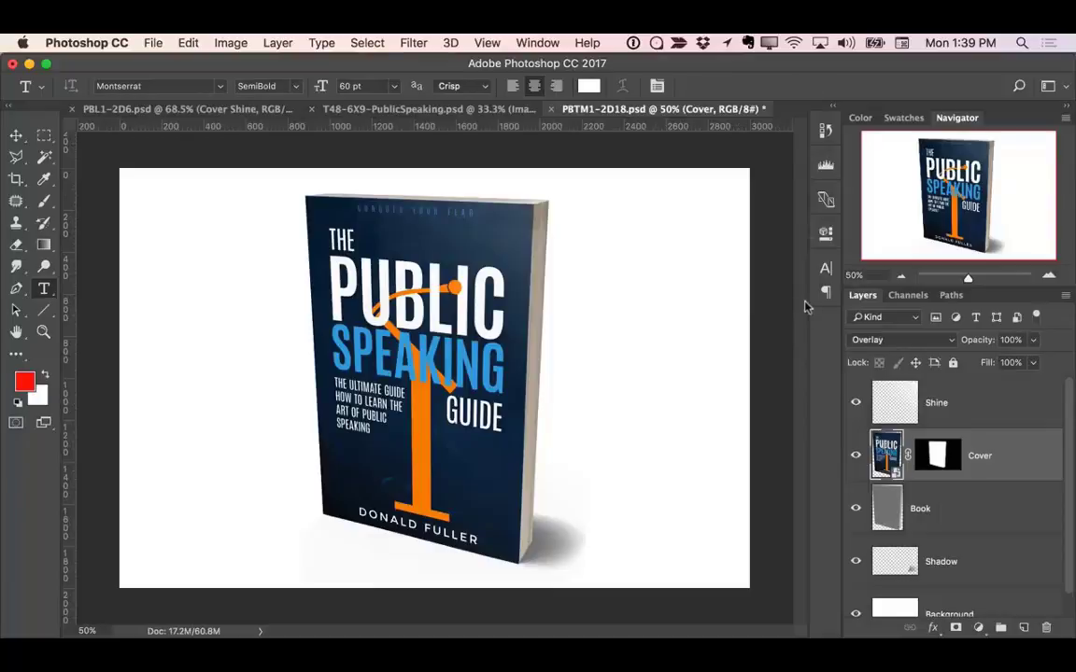
{"action": "left_click", "coordinate": [953, 404]}
{"action": "left_click", "coordinate": [1033, 340]}
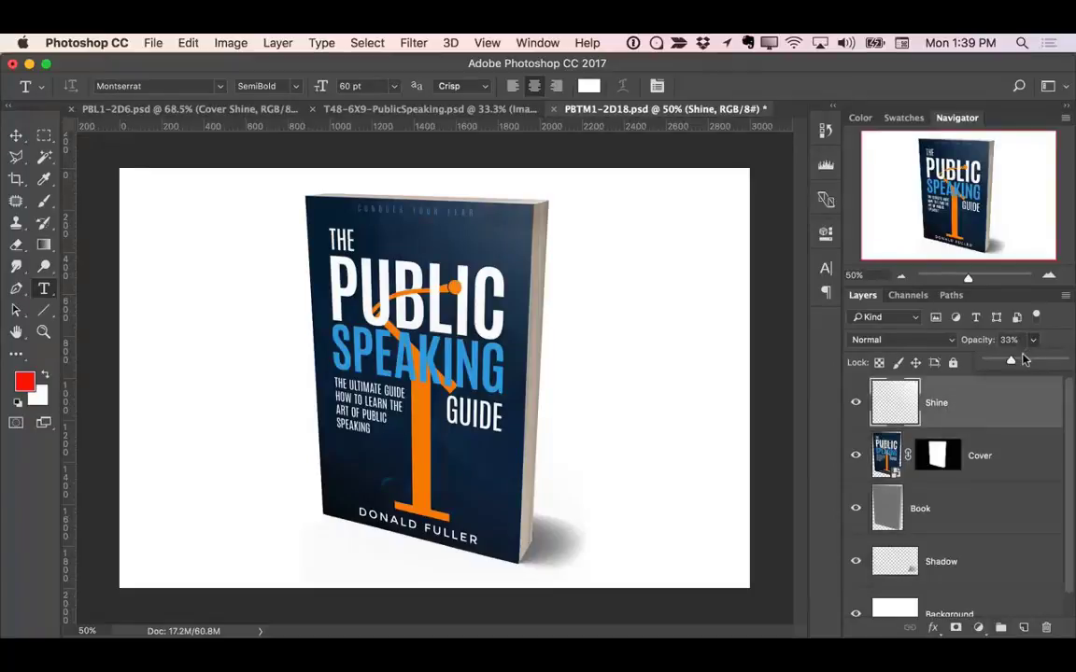
{"action": "left_click_drag", "start_coordinate": [1011, 361], "coordinate": [1067, 365]}
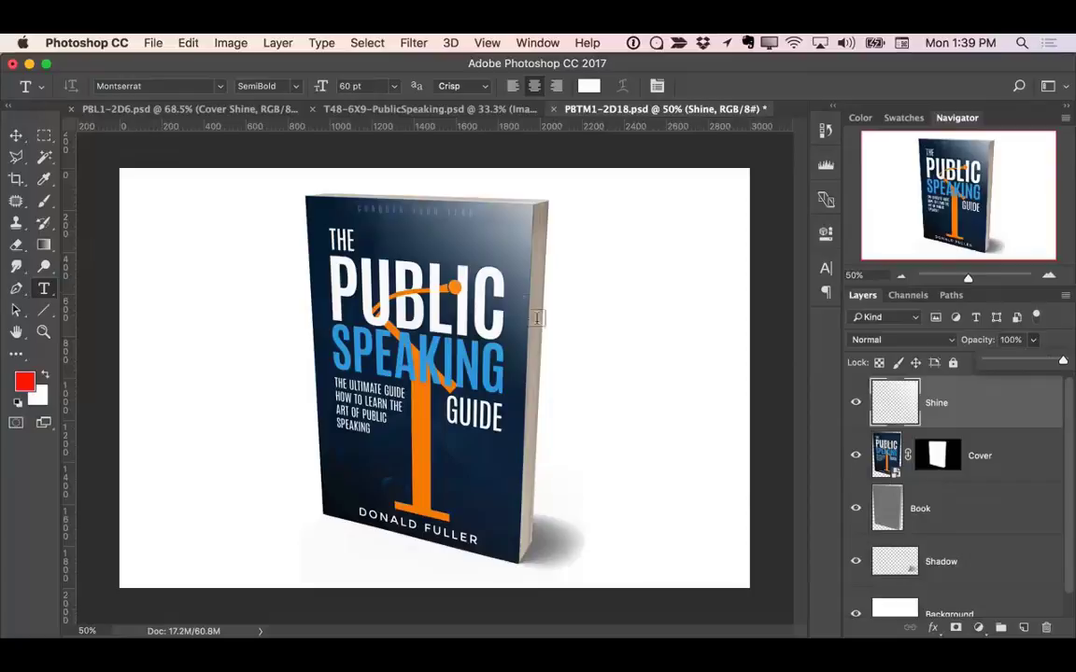
- Hide and show the Shadow layer, try its opacity at 20%, and set it to 73%
{"action": "scroll", "coordinate": [941, 545], "scroll_direction": "down", "scroll_amount": 1}
{"action": "left_click", "coordinate": [942, 545]}
{"action": "left_click", "coordinate": [855, 538]}
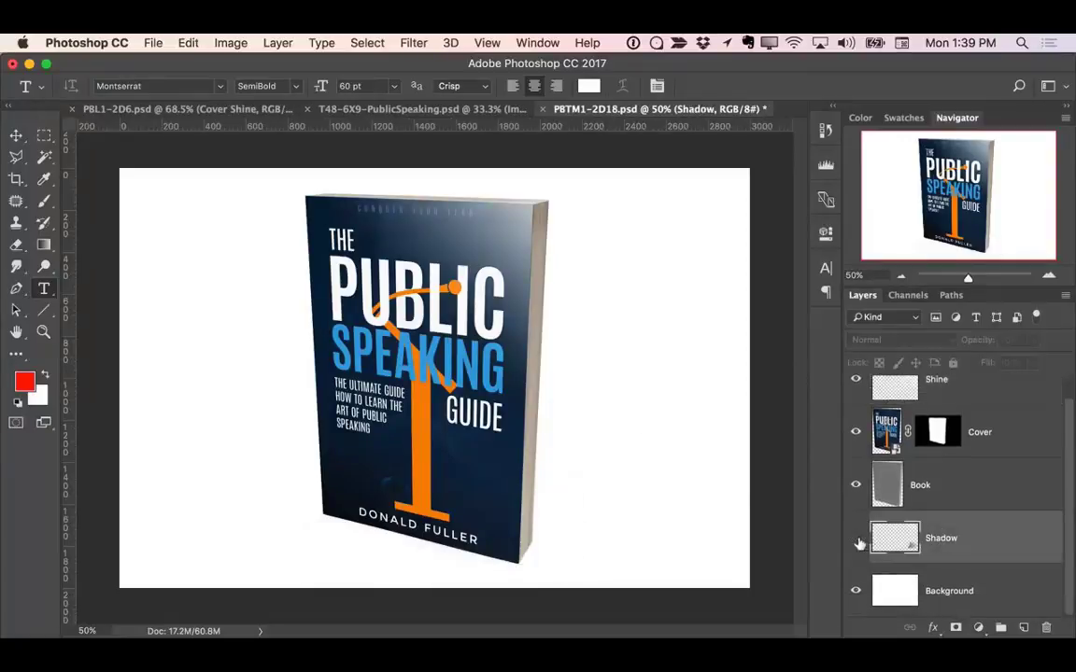
{"action": "left_click", "coordinate": [855, 538]}
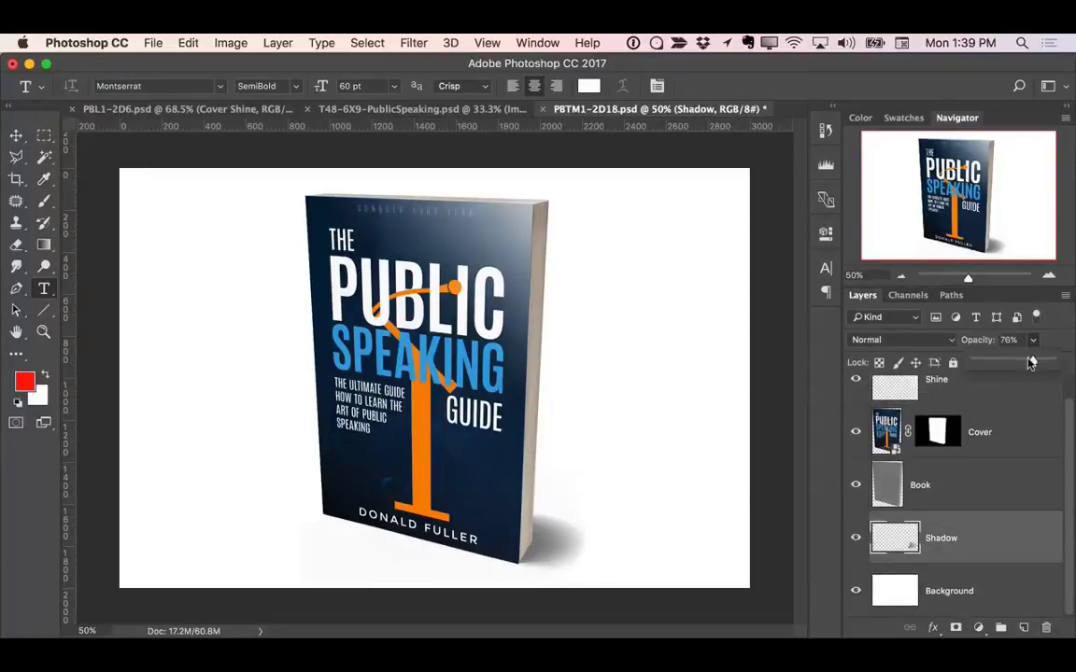
{"action": "left_click_drag", "start_coordinate": [1033, 340], "coordinate": [992, 364]}
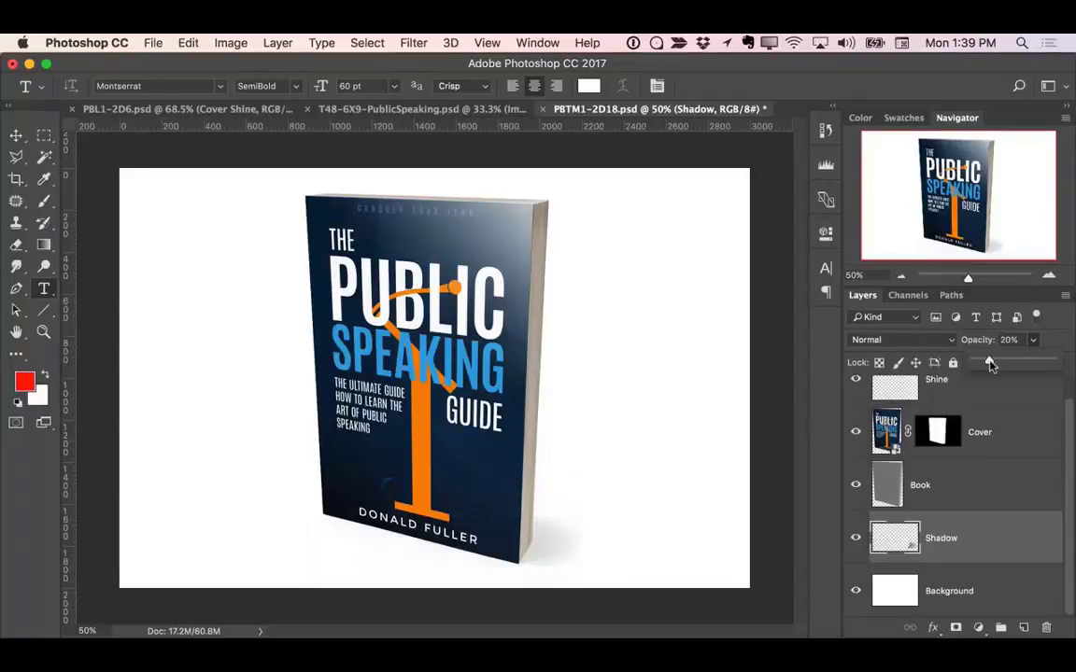
- Hide the Shadow and Background layers to preview the book on transparency with and without its shadow, and show both layers again
{"action": "left_click", "coordinate": [856, 538]}
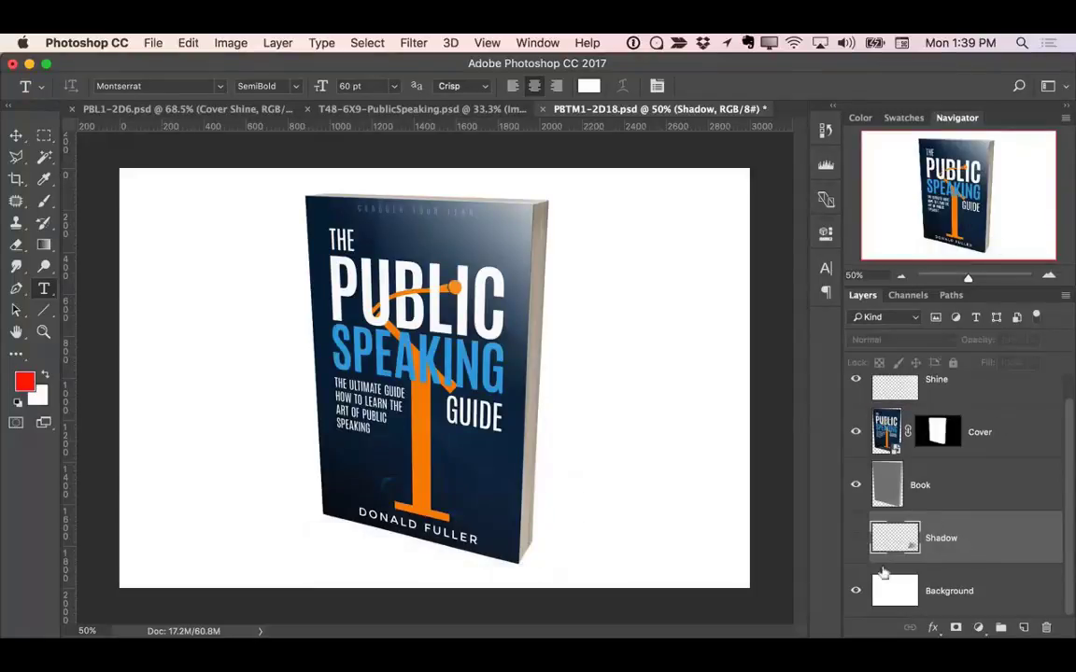
{"action": "left_click", "coordinate": [855, 590]}
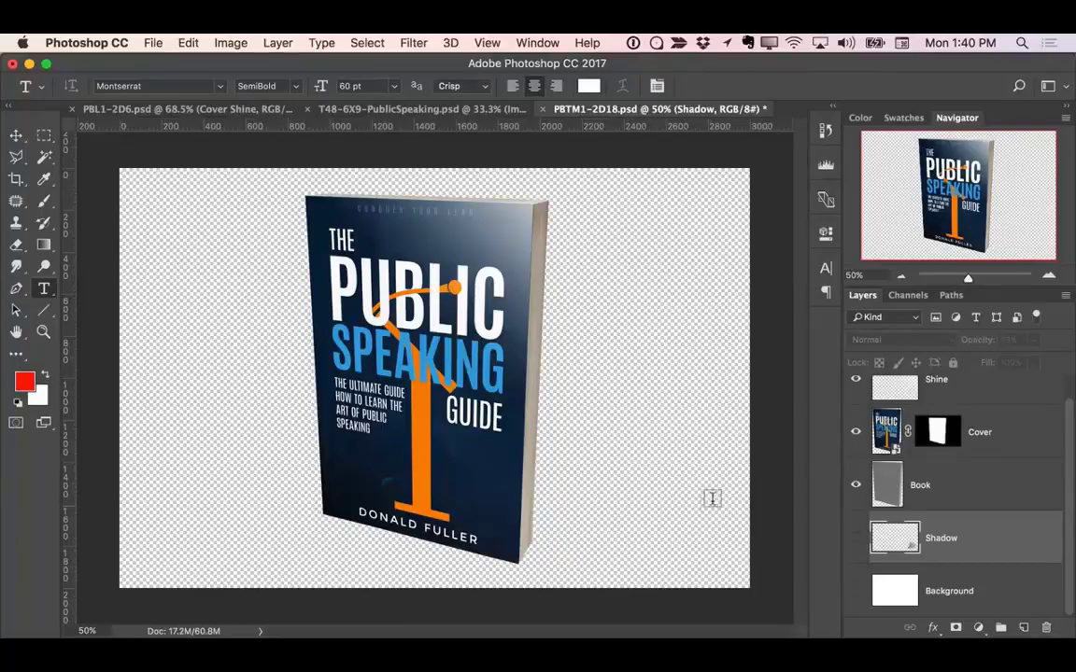
{"action": "left_click", "coordinate": [856, 538]}
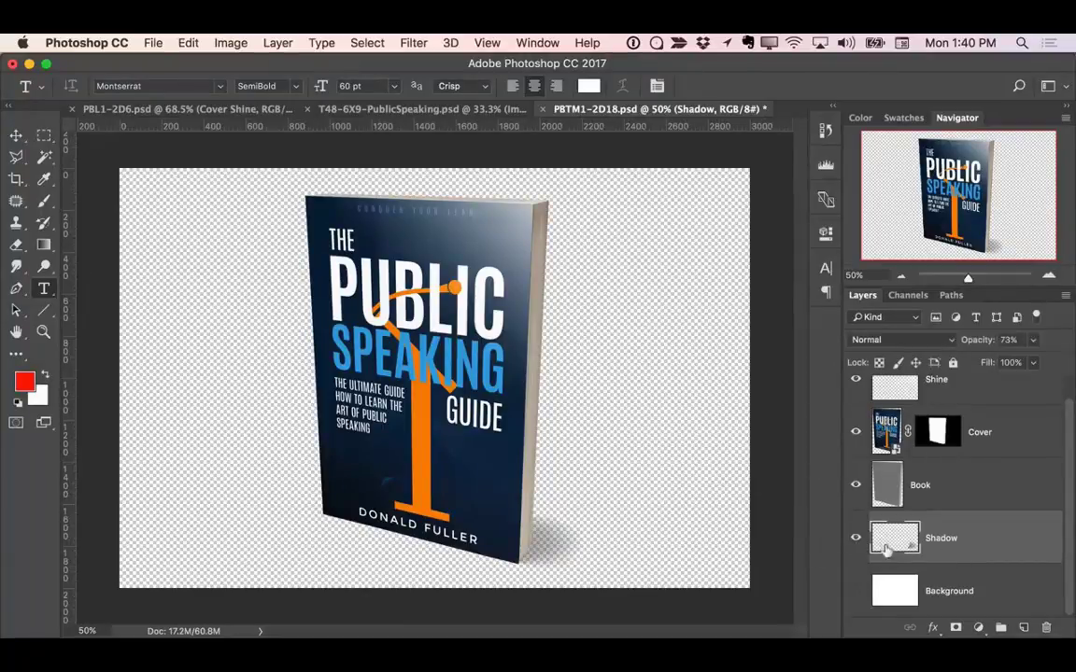
{"action": "left_click", "coordinate": [855, 590]}
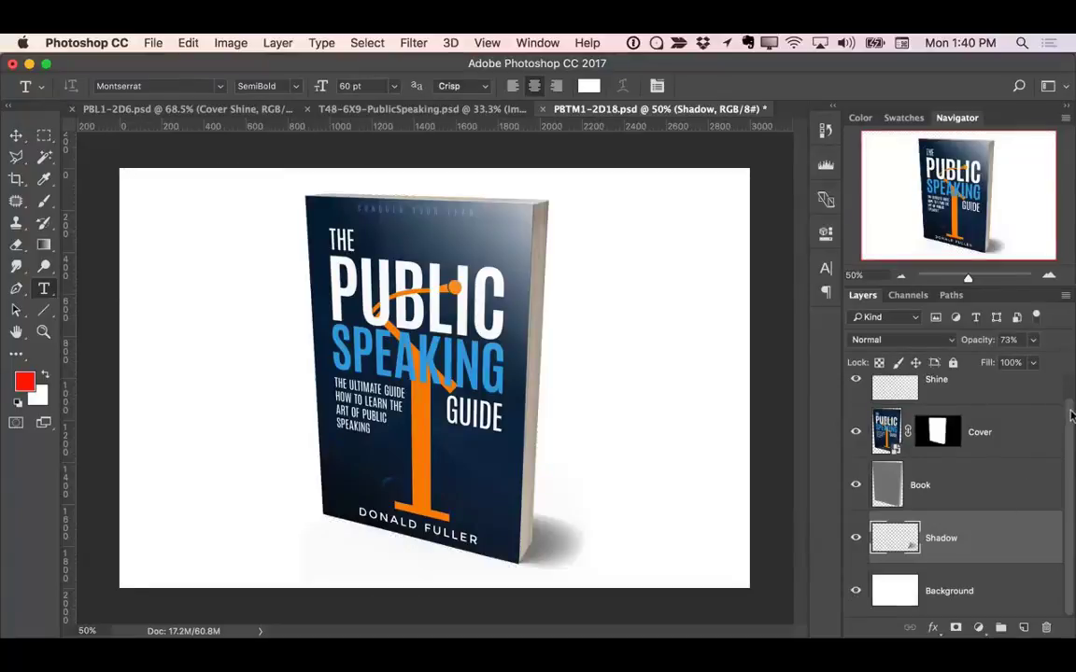
{"action": "scroll", "coordinate": [960, 376], "scroll_direction": "up", "scroll_amount": 1}
{"action": "left_click_drag", "start_coordinate": [915, 286], "coordinate": [916, 265]}
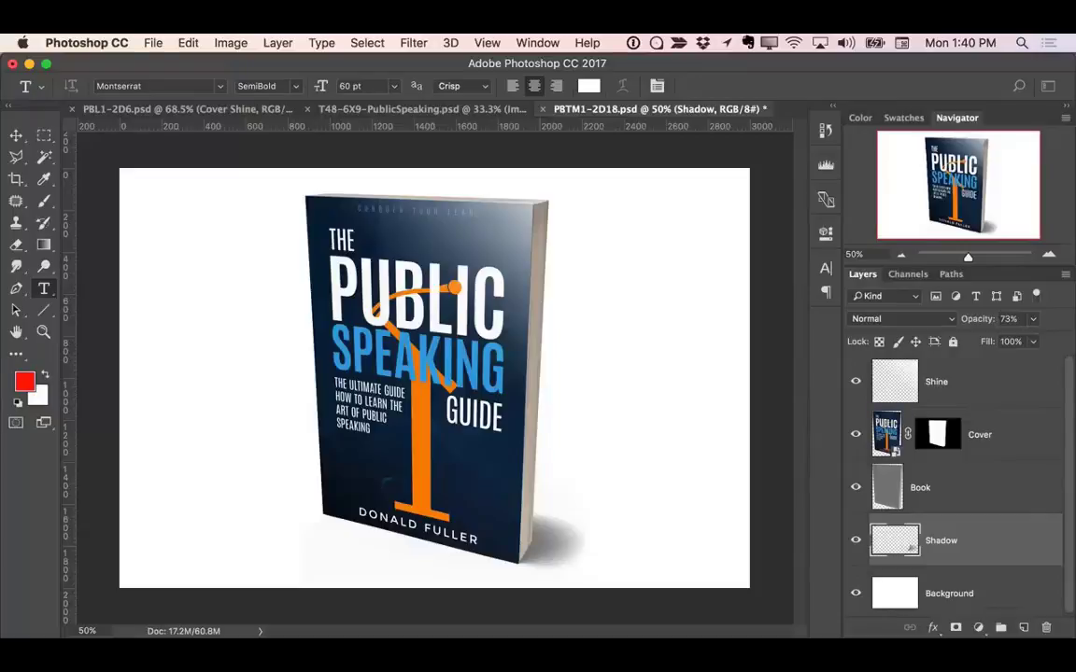
- Switch to Adobe Bridge and browse the other paperback mockups in the 6 x 9 in folder
{"action": "key", "text": "super+Tab"}
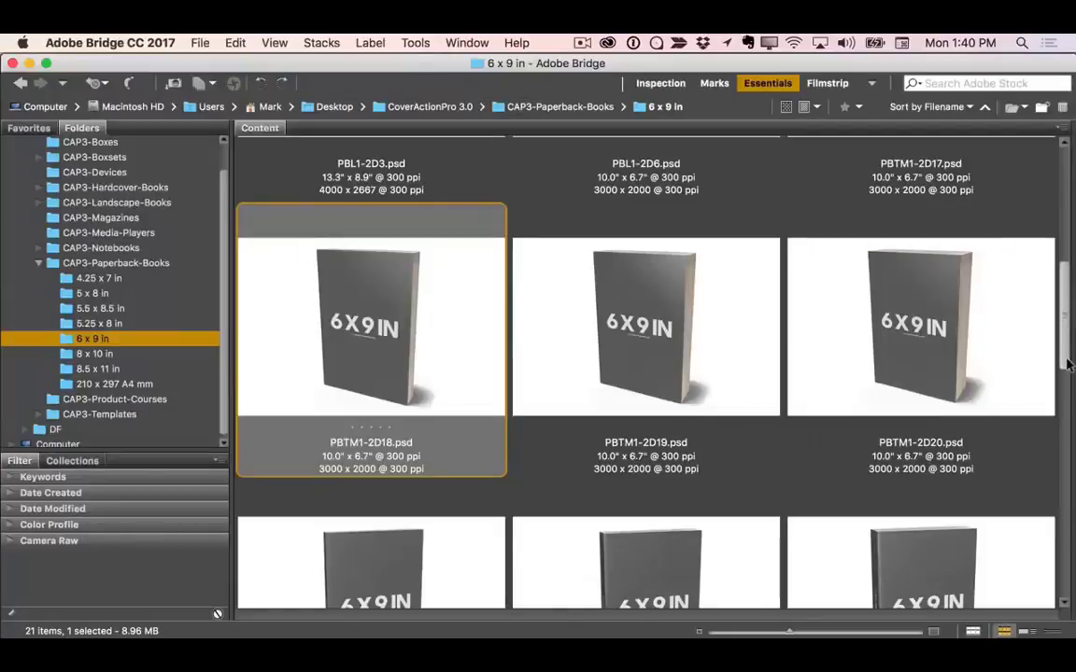
{"action": "scroll", "coordinate": [1063, 464], "scroll_direction": "down", "scroll_amount": 10}
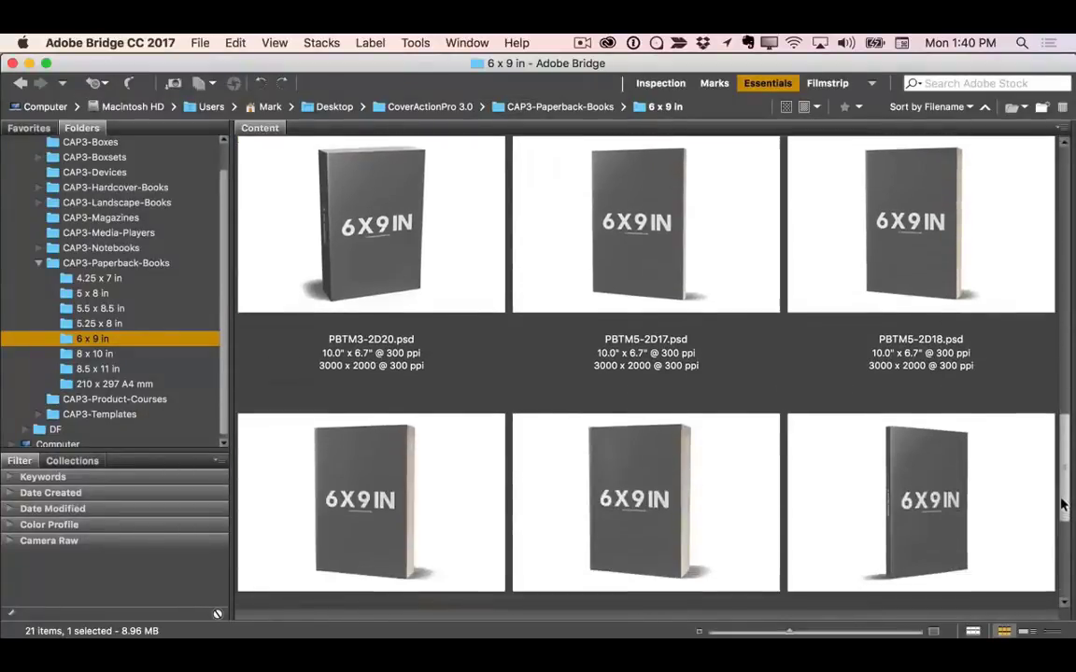
{"action": "scroll", "coordinate": [1062, 464], "scroll_direction": "up", "scroll_amount": 5}
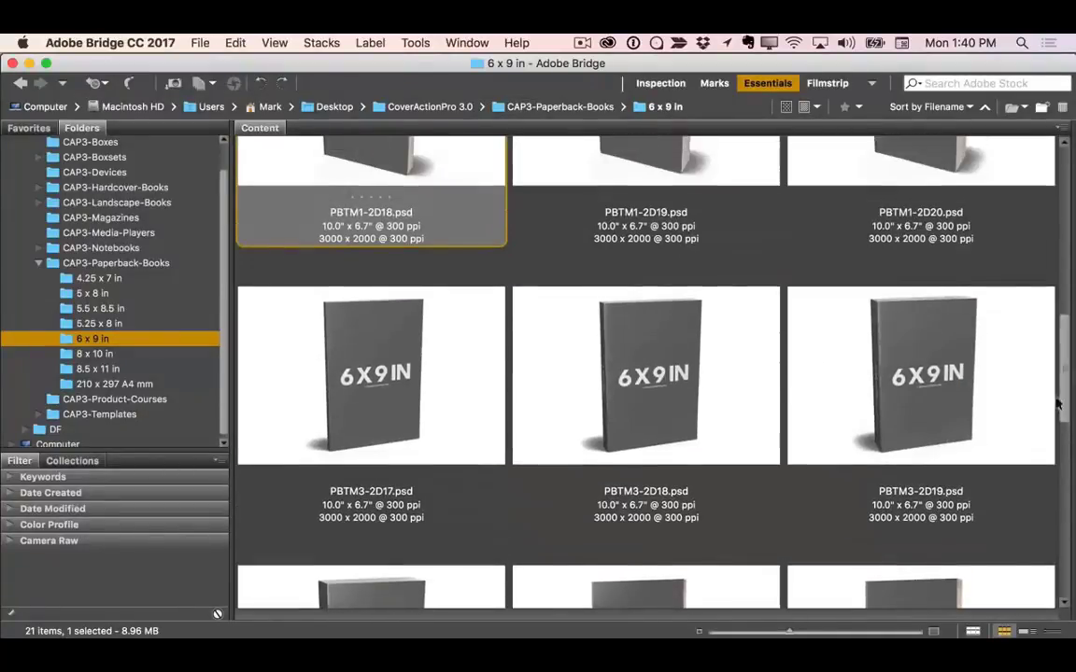
- Open the cover template T02-5X8-Business.psd from the CAP3-Templates folder in Photoshop CC 2017
{"action": "left_click", "coordinate": [99, 414]}
{"action": "mouse_move", "coordinate": [1063, 169]}
{"action": "left_mouse_down"}
{"action": "mouse_move", "coordinate": [1060, 363]}
{"action": "mouse_move", "coordinate": [1064, 163]}
{"action": "left_mouse_up"}
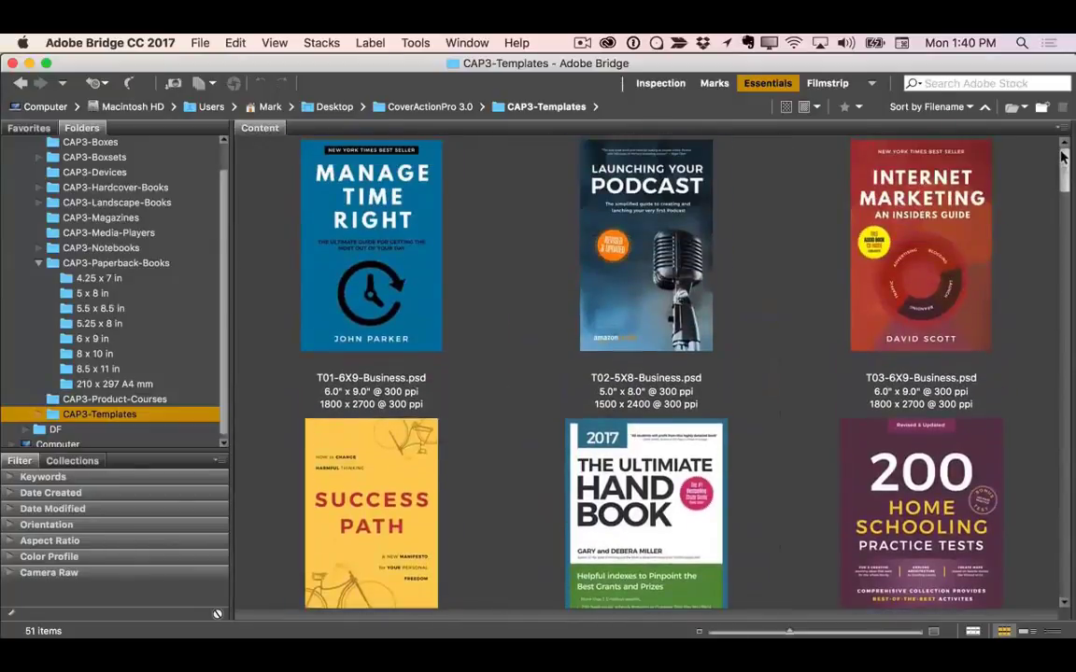
{"action": "right_click", "coordinate": [626, 192]}
{"action": "mouse_move", "coordinate": [690, 214]}
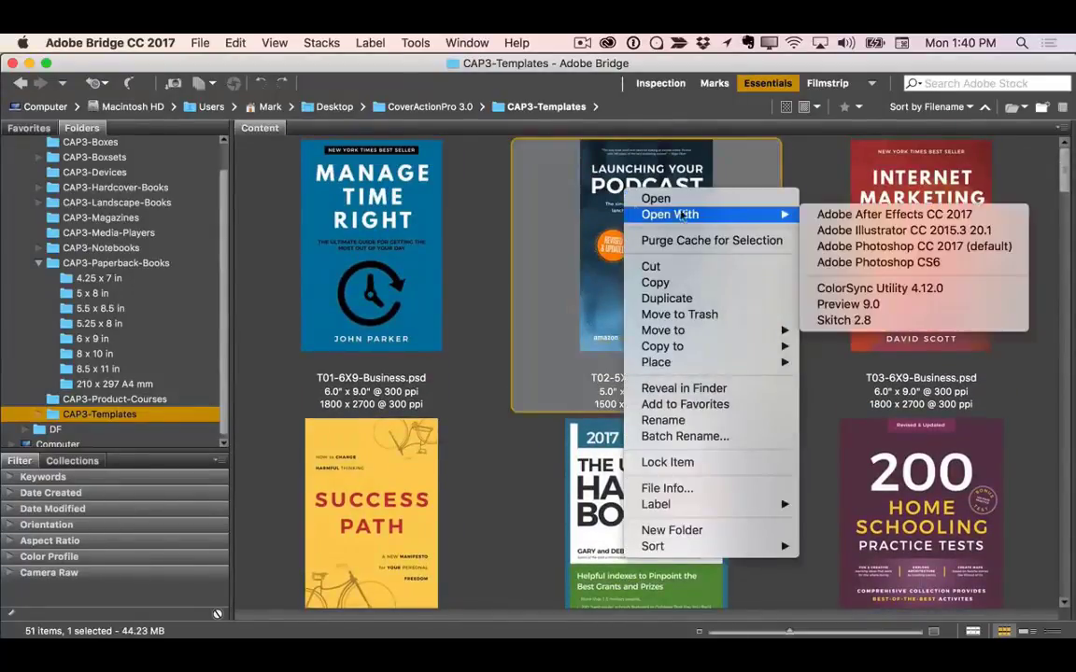
{"action": "left_click", "coordinate": [908, 245]}
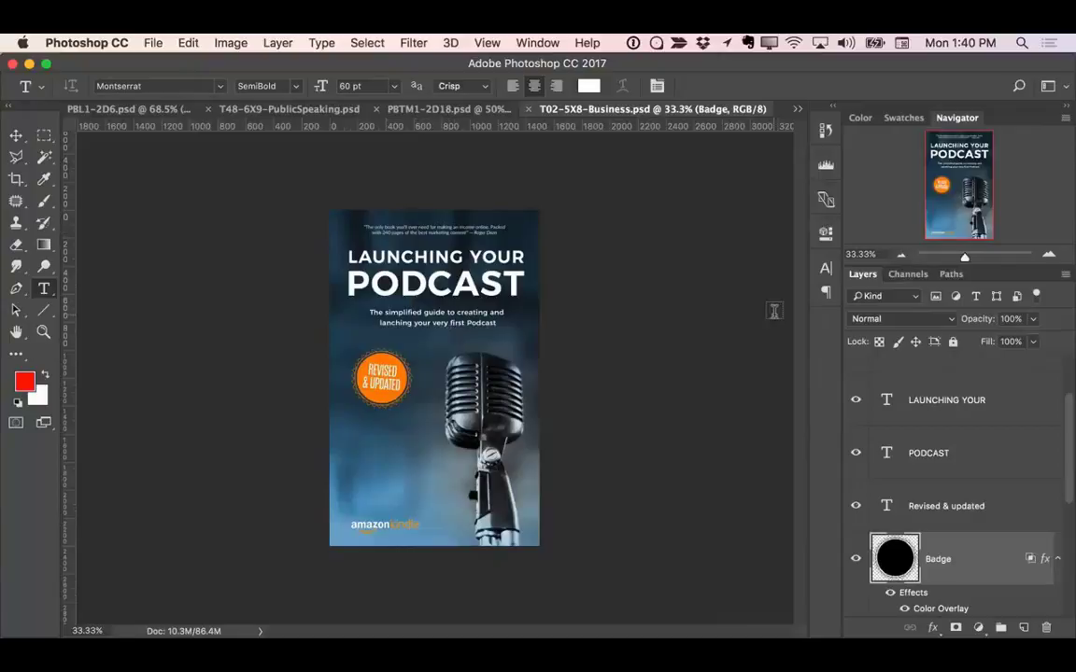
{"action": "scroll", "coordinate": [775, 311], "scroll_direction": "up", "scroll_amount": 3}
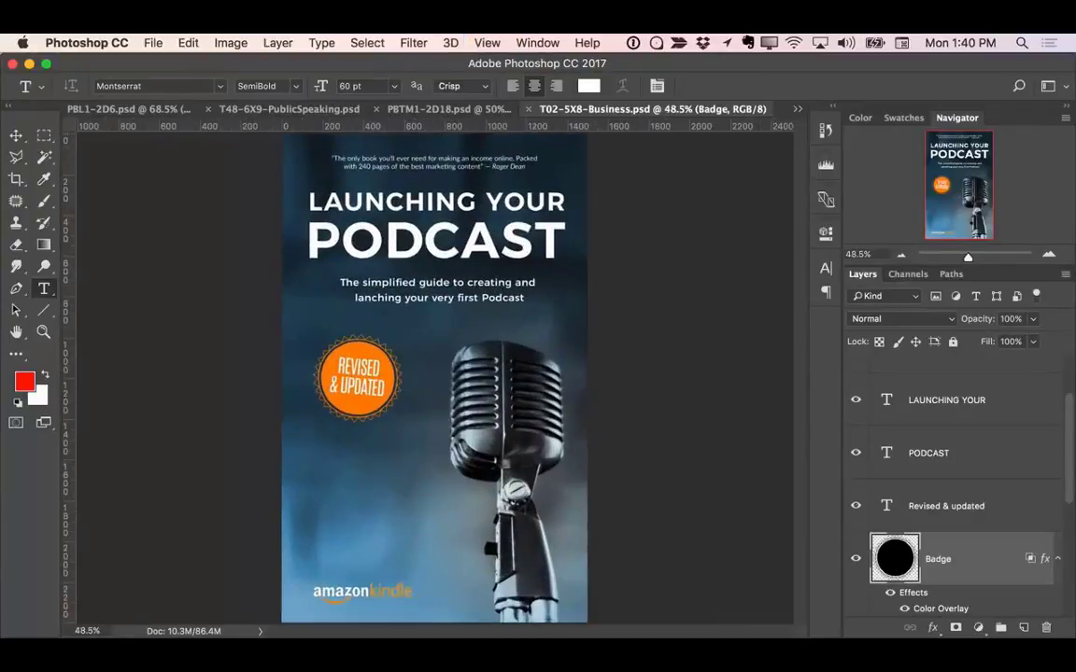
- Return to Bridge and open the paperback mockup PBTM1-2D7.psd from the 5 x 8 in folder in Photoshop CC 2017
{"action": "key", "text": "super+Tab"}
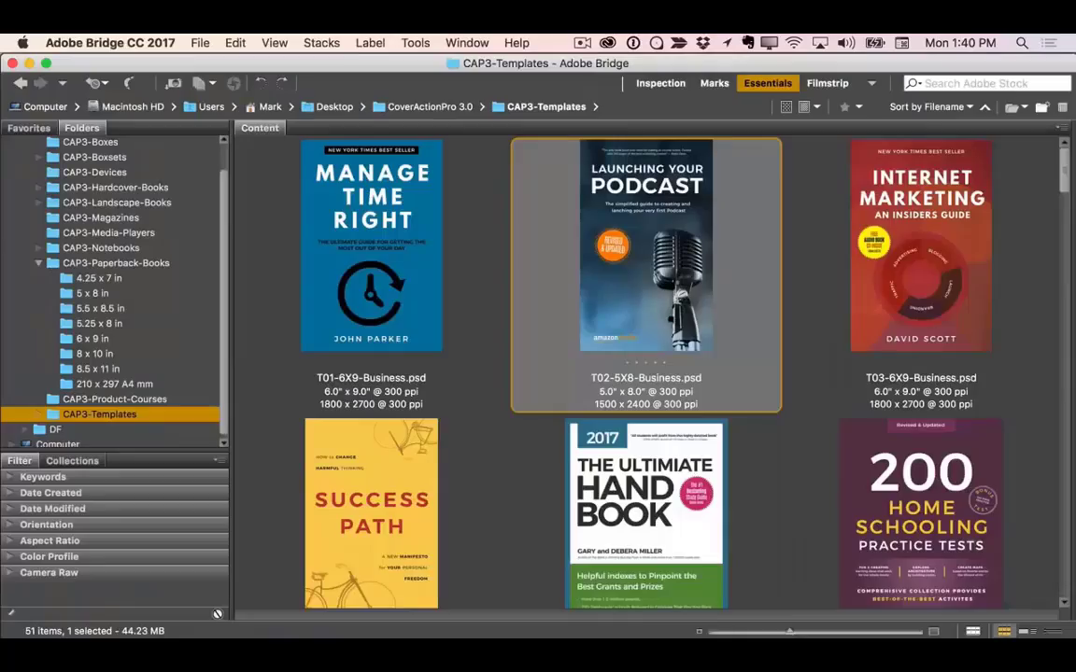
{"action": "left_click", "coordinate": [70, 297]}
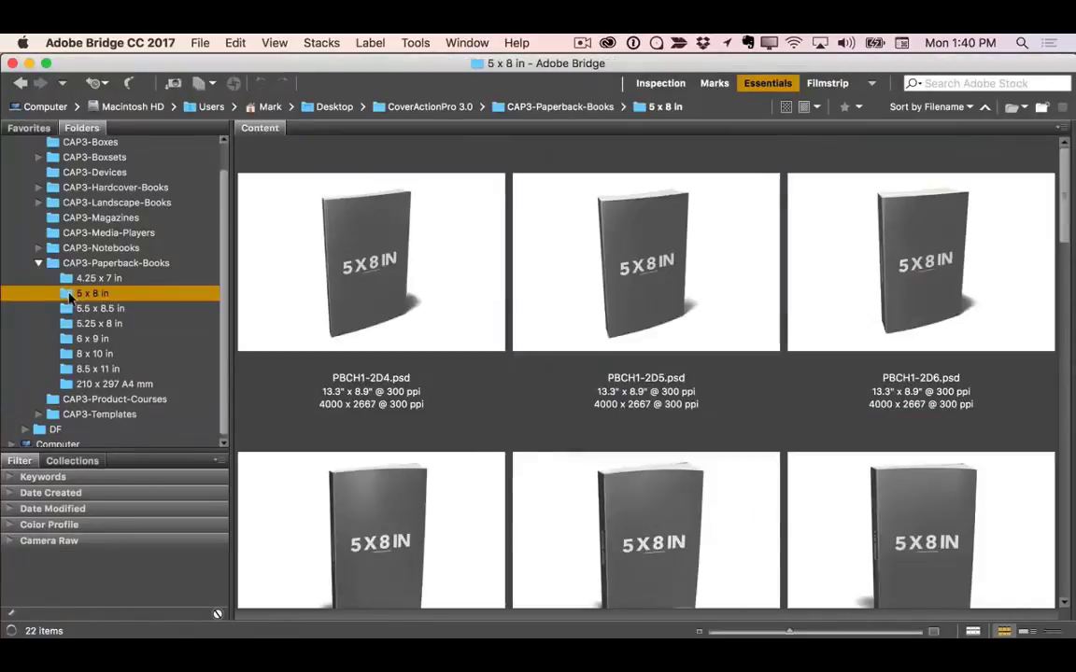
{"action": "left_click_drag", "start_coordinate": [1062, 211], "coordinate": [1060, 307]}
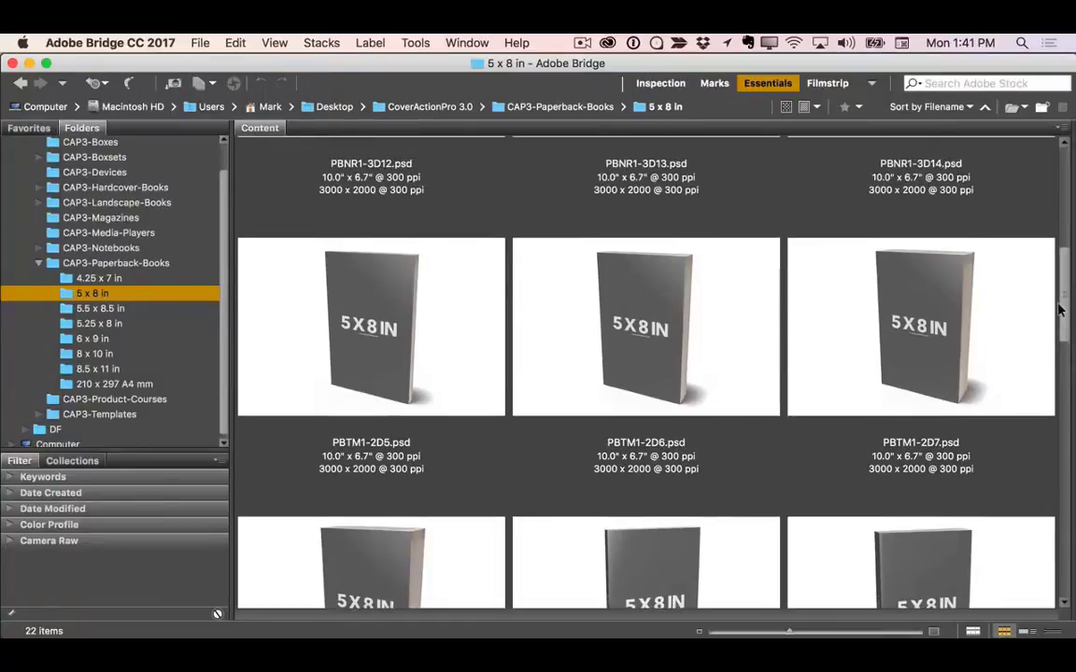
{"action": "left_click", "coordinate": [896, 271]}
{"action": "right_click", "coordinate": [896, 268]}
{"action": "mouse_move", "coordinate": [934, 291]}
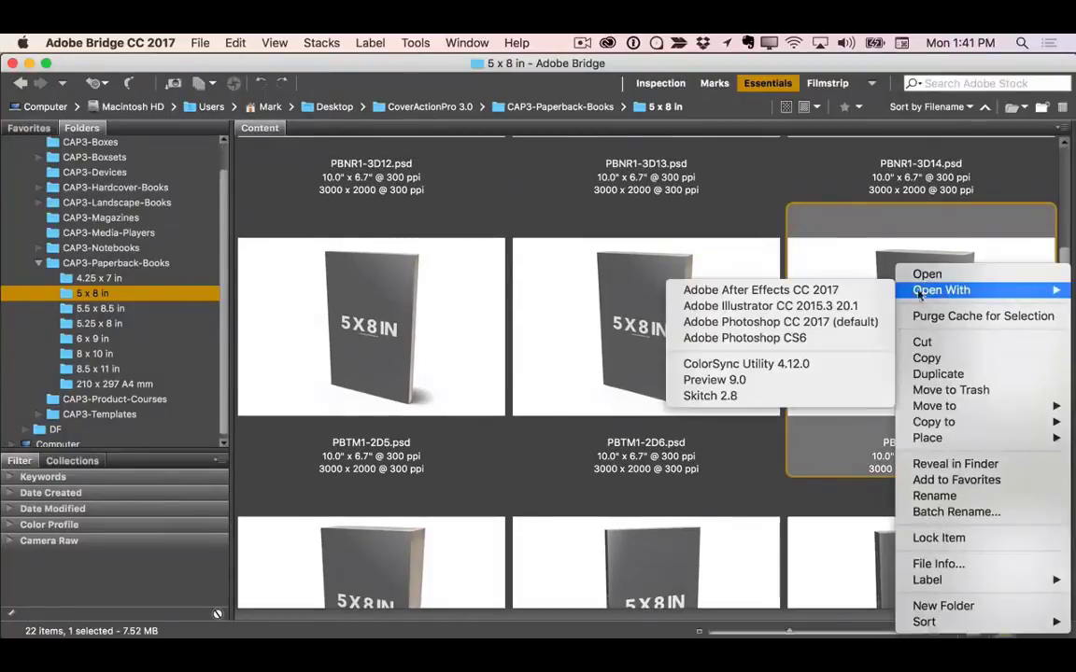
{"action": "left_click", "coordinate": [821, 324]}
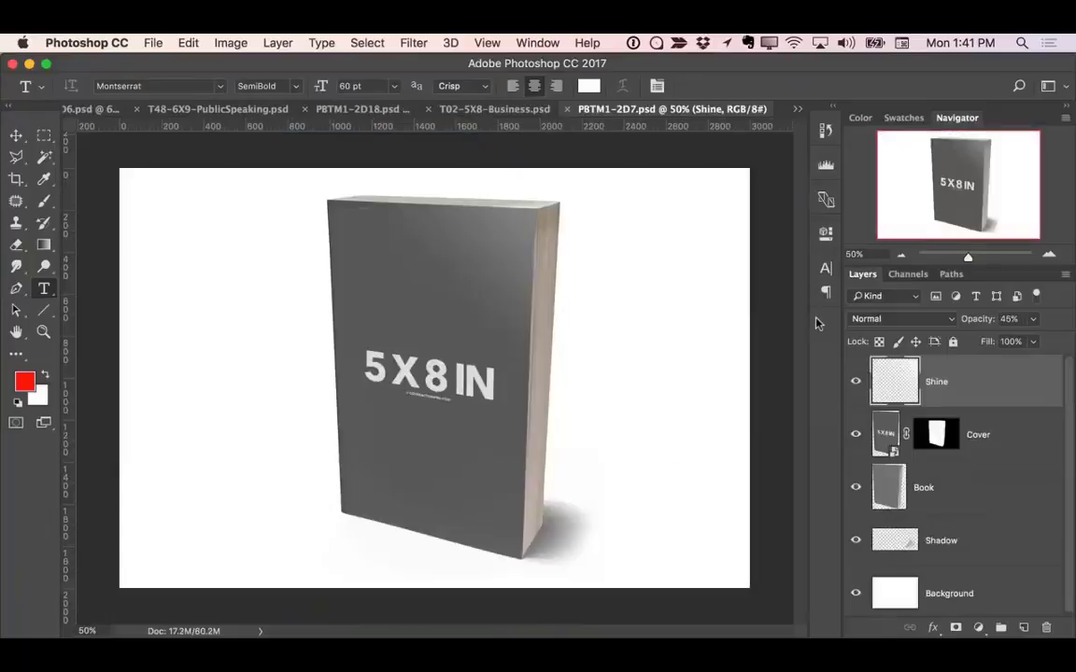
- In T02-5X8-Business.psd, replace the title word PODCAST with BOOK and clear it again
{"action": "left_click", "coordinate": [480, 108]}
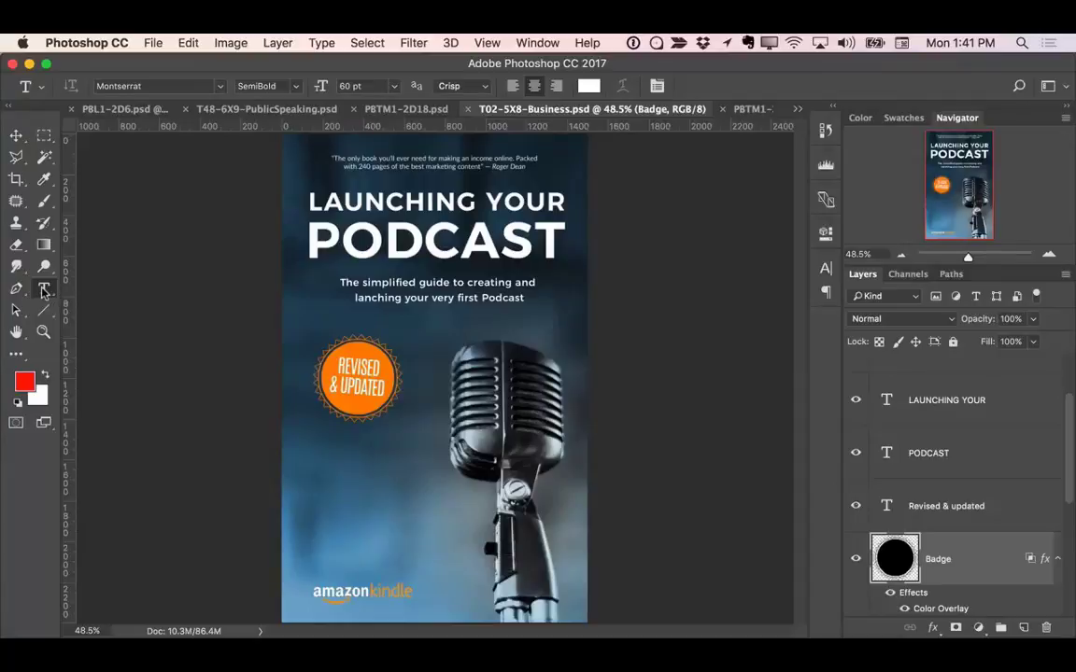
{"action": "left_click", "coordinate": [388, 239]}
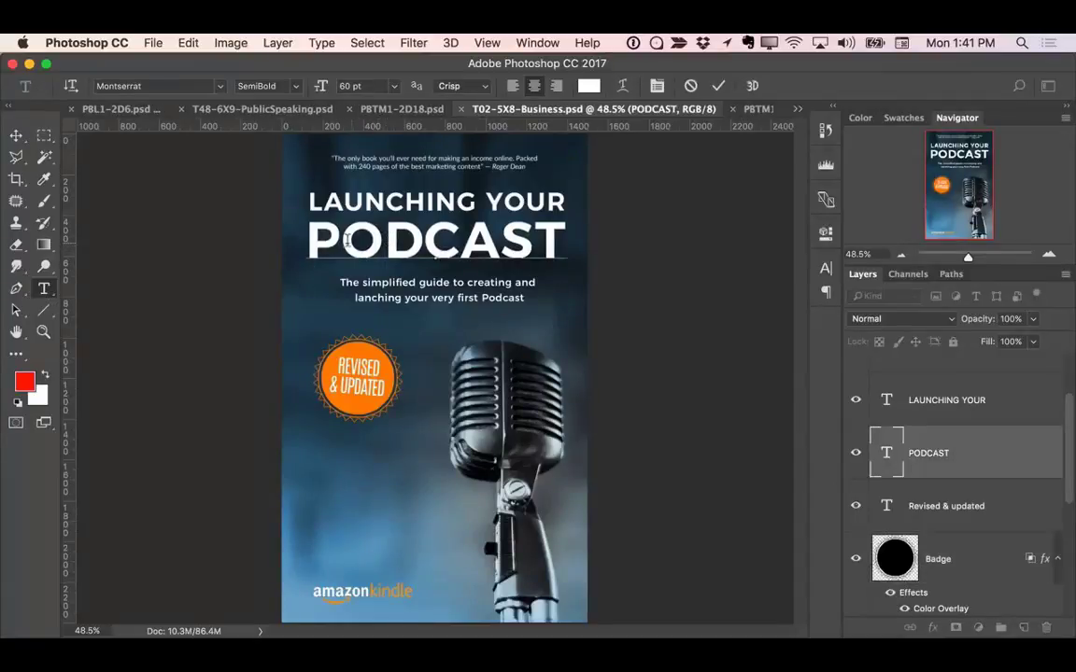
{"action": "left_click_drag", "start_coordinate": [566, 239], "coordinate": [262, 236]}
{"action": "type", "text": "BOOK"}
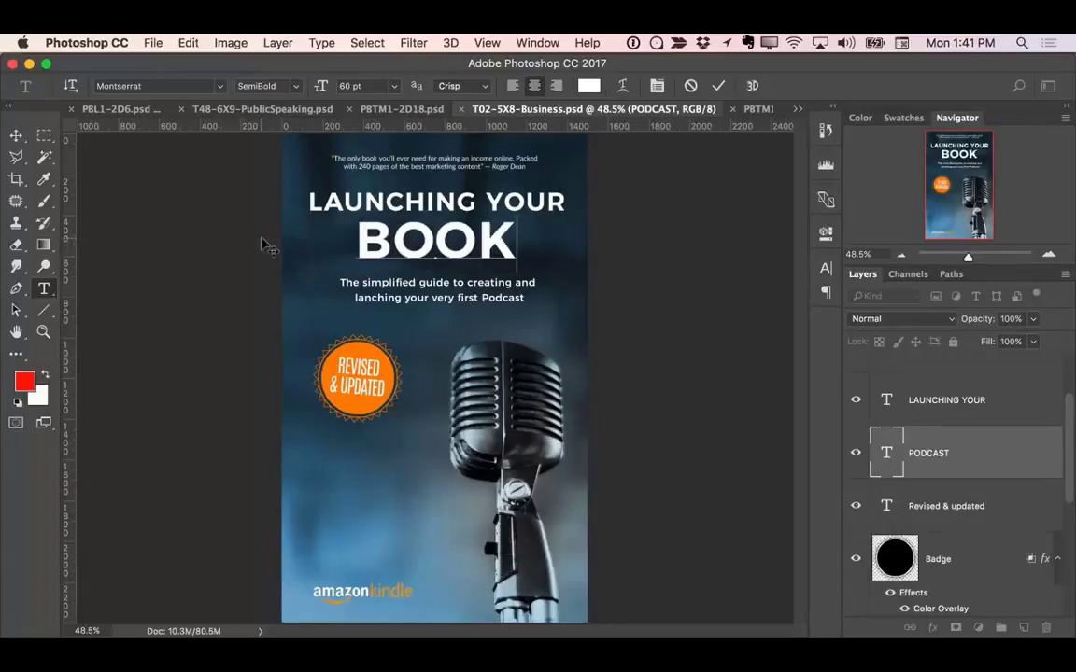
{"action": "key", "text": "BackSpace"}
{"action": "key", "text": "BackSpace"}
{"action": "key", "text": "BackSpace"}
{"action": "key", "text": "BackSpace"}
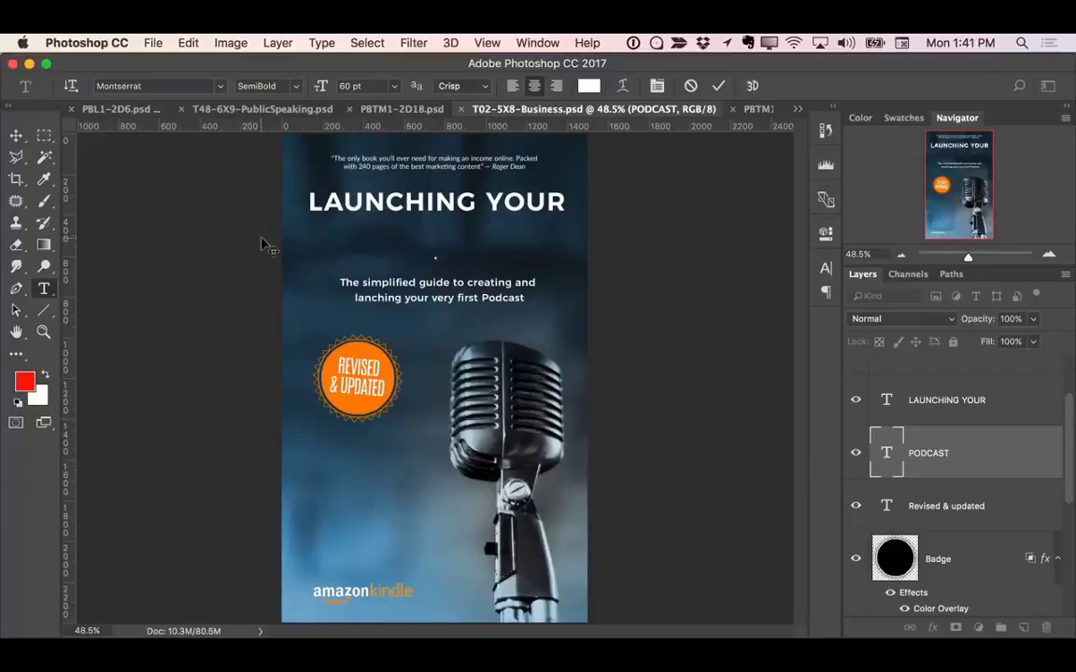
- Try SOFTWARE as the cover's second title word and replace it with WEBSITE
{"action": "type", "text": "SOFTWARE"}
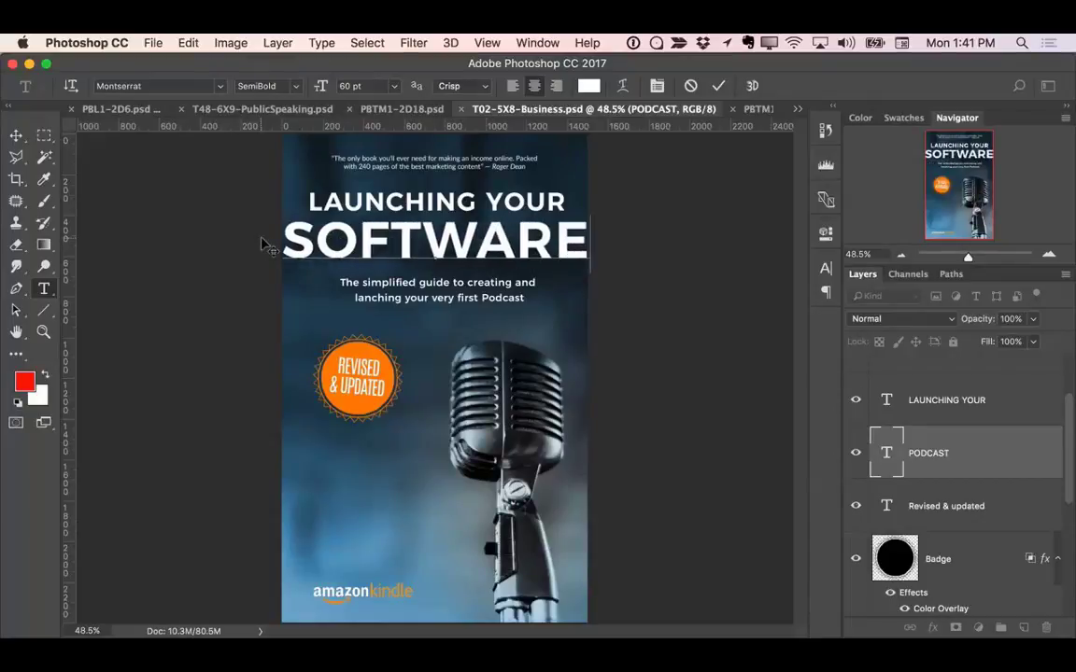
{"action": "key", "text": "BackSpace"}
{"action": "key", "text": "BackSpace"}
{"action": "key", "text": "BackSpace"}
{"action": "key", "text": "BackSpace"}
{"action": "key", "text": "BackSpace"}
{"action": "key", "text": "BackSpace"}
{"action": "key", "text": "BackSpace"}
{"action": "key", "text": "BackSpace"}
{"action": "type", "text": "WEBSITE"}
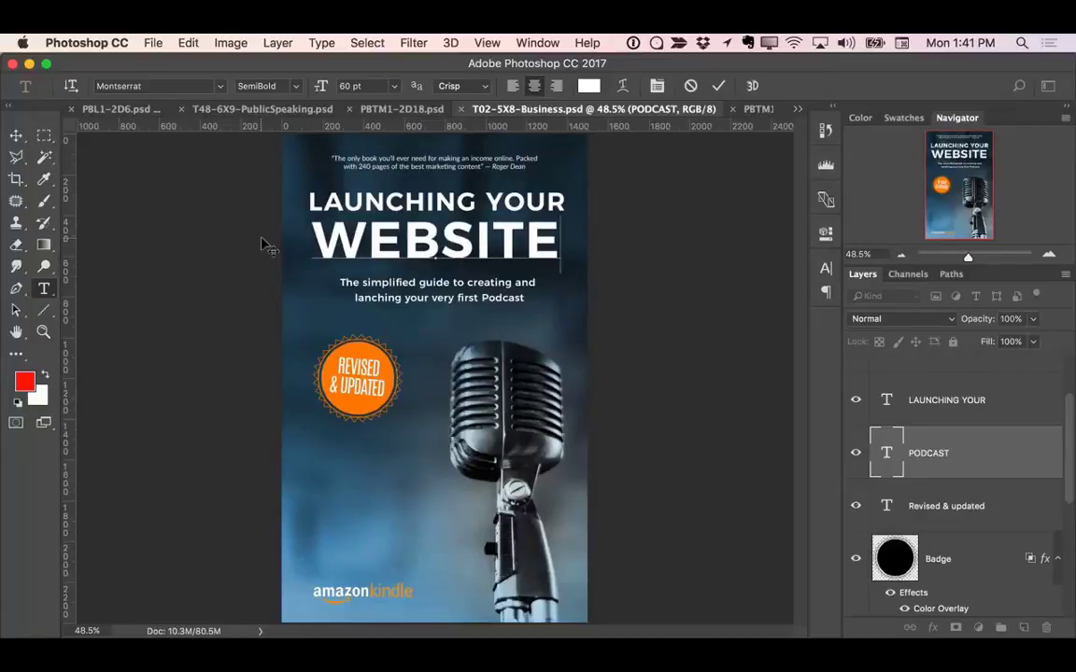
{"action": "left_click", "coordinate": [637, 141]}
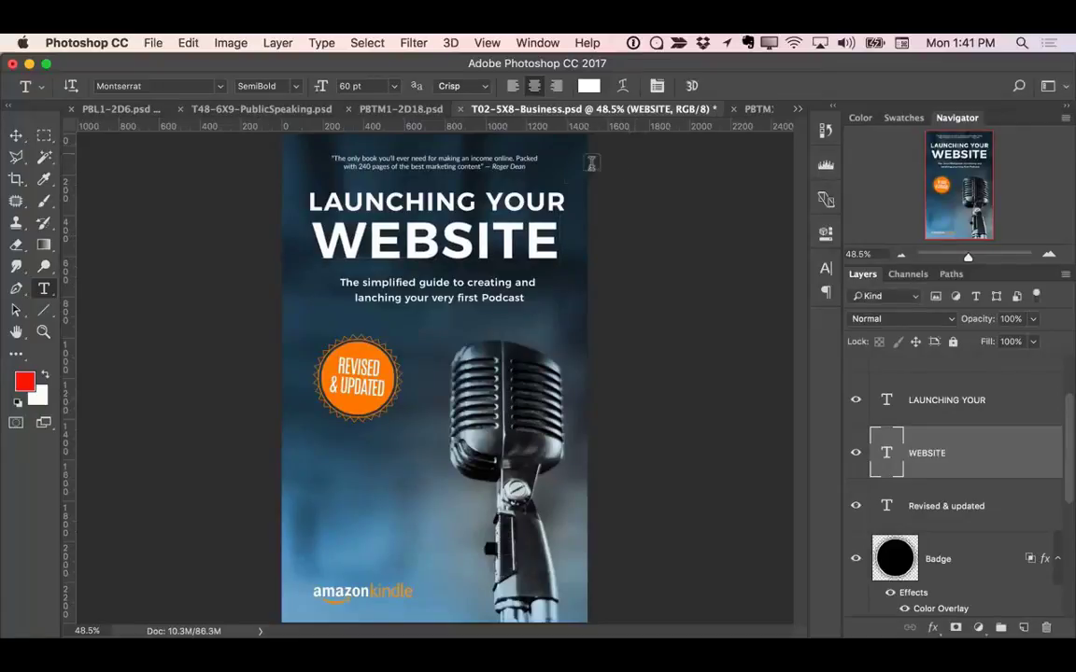
{"action": "left_click", "coordinate": [382, 278]}
{"action": "left_click_drag", "start_coordinate": [382, 279], "coordinate": [525, 299]}
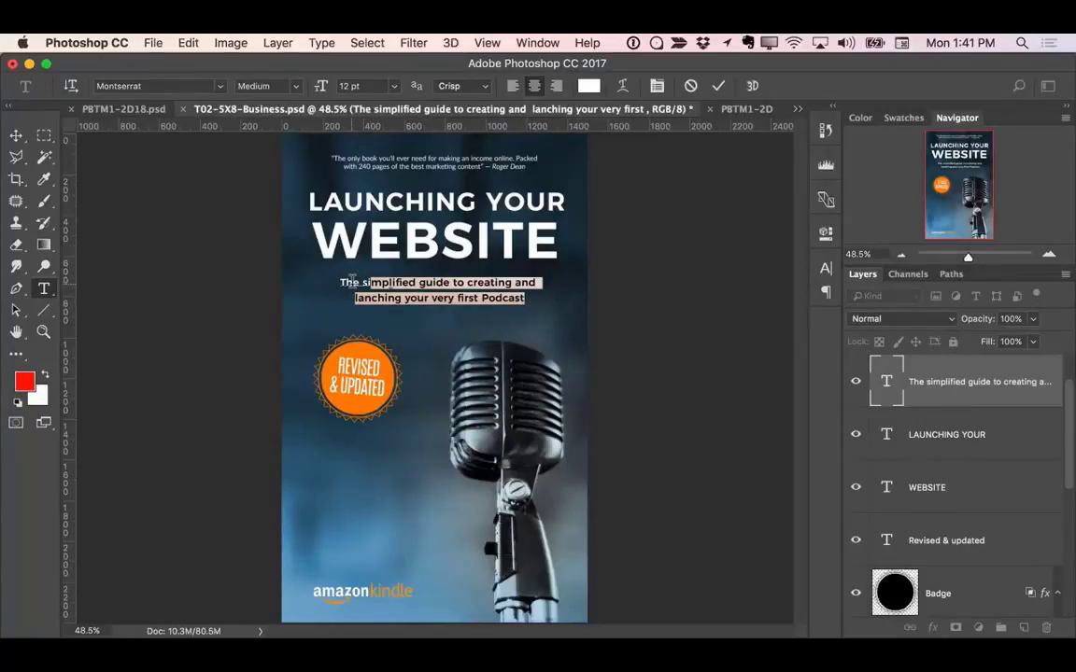
{"action": "key", "text": "super+Return"}
{"action": "left_click", "coordinate": [478, 42]}
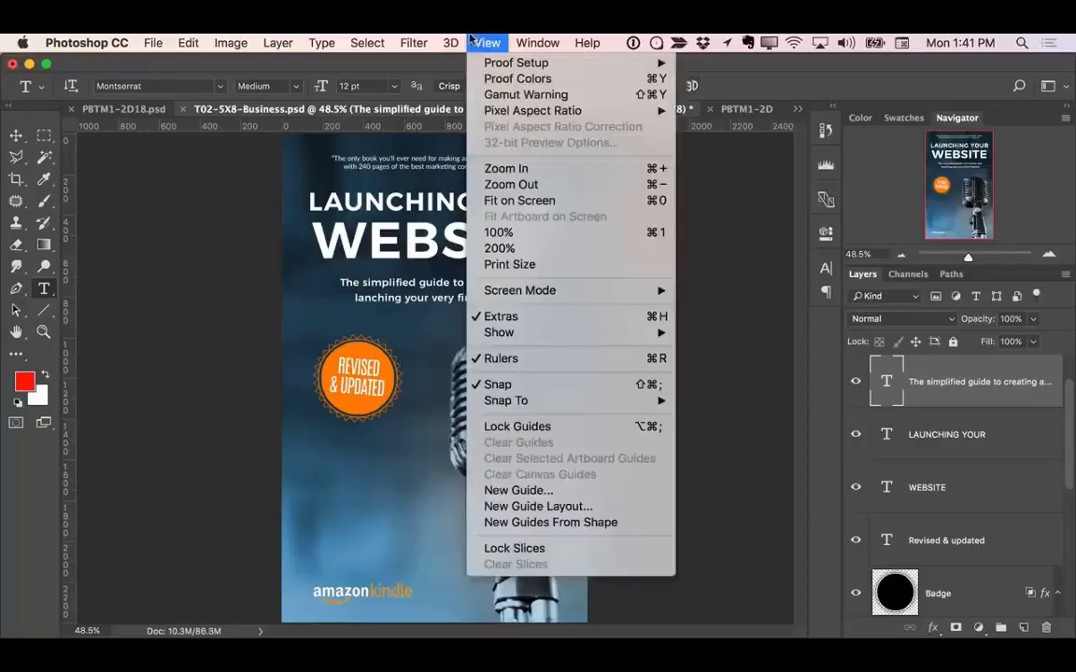
{"action": "left_click", "coordinate": [416, 42]}
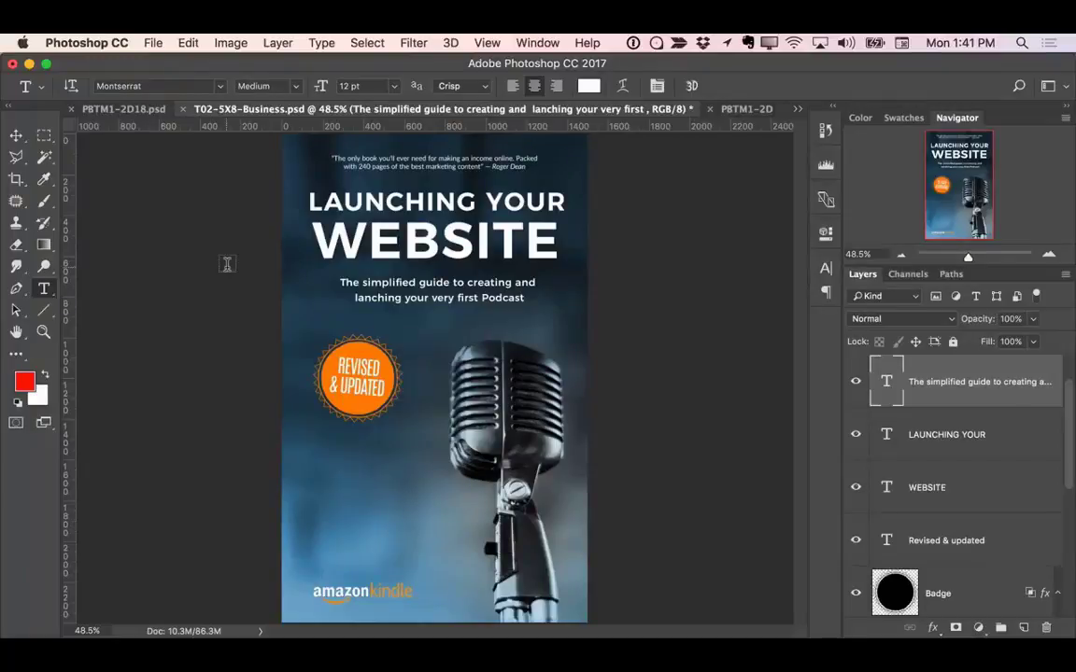
- Recolour the Revised & Updated badge by changing the Badge layer's Color Overlay from the Layer Style settings to a medium blue
{"action": "left_click", "coordinate": [16, 135]}
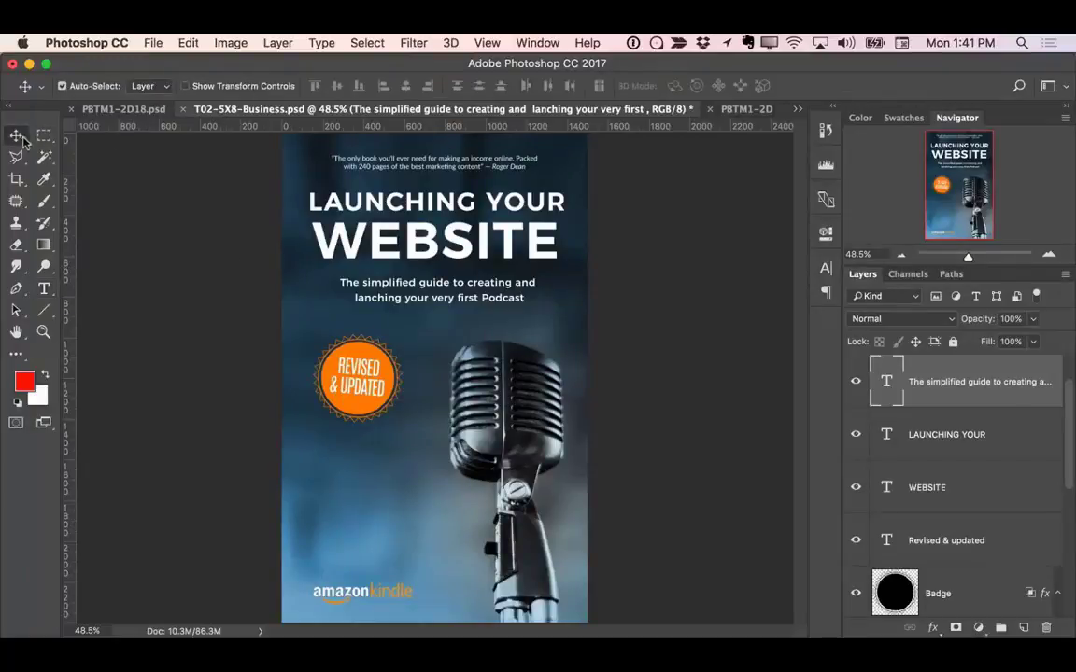
{"action": "right_click", "coordinate": [358, 352]}
{"action": "left_click", "coordinate": [383, 351]}
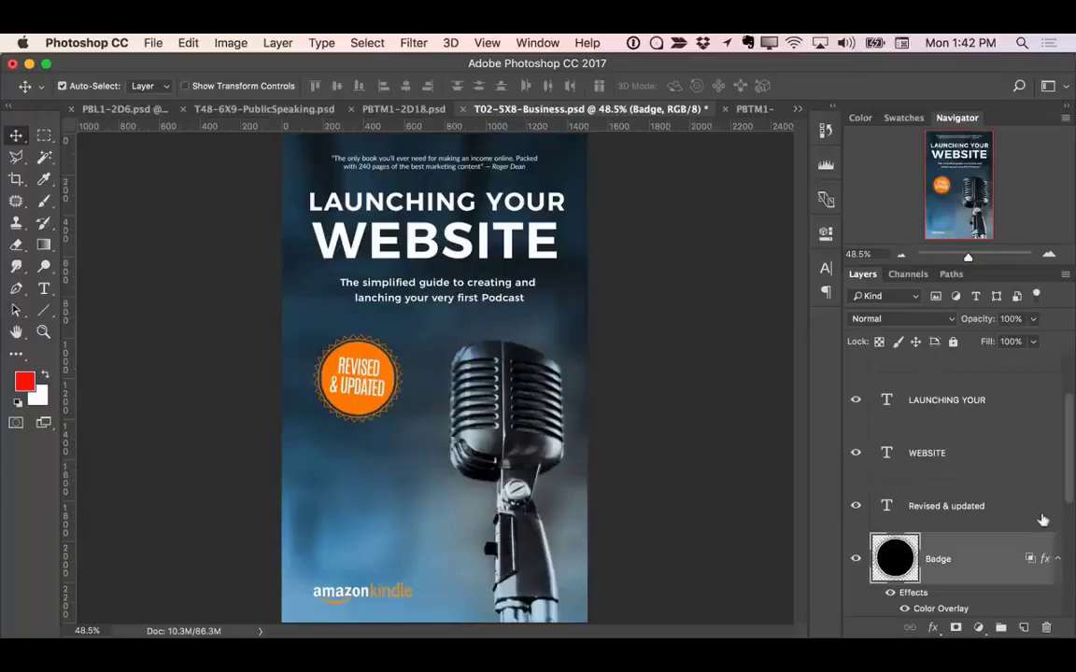
{"action": "scroll", "coordinate": [1036, 519], "scroll_direction": "down", "scroll_amount": 2}
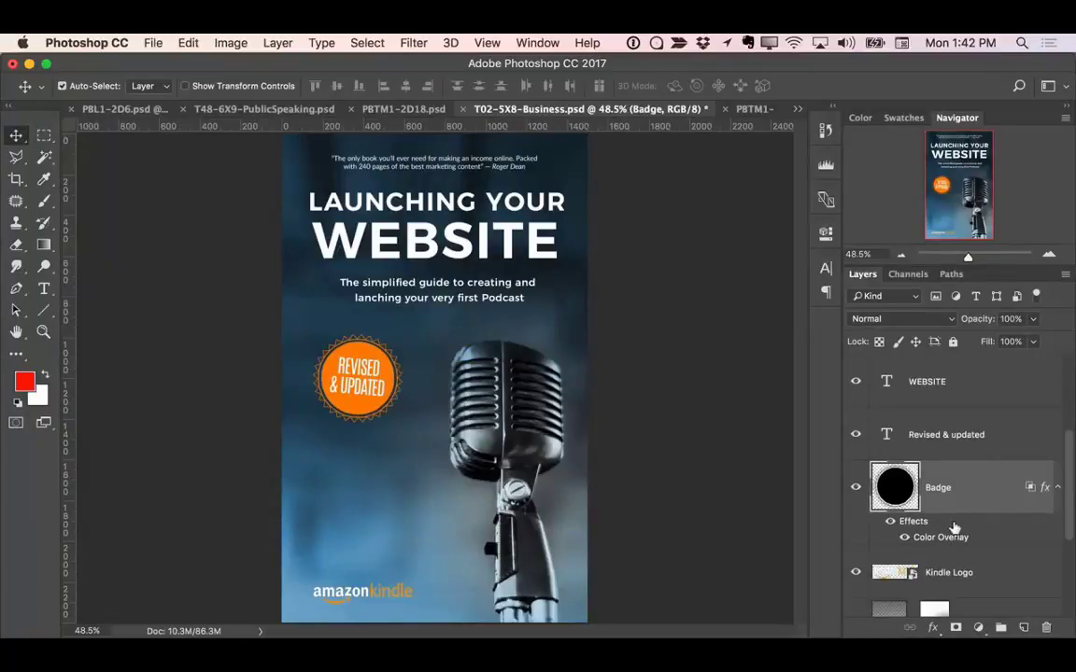
{"action": "double_click", "coordinate": [945, 540]}
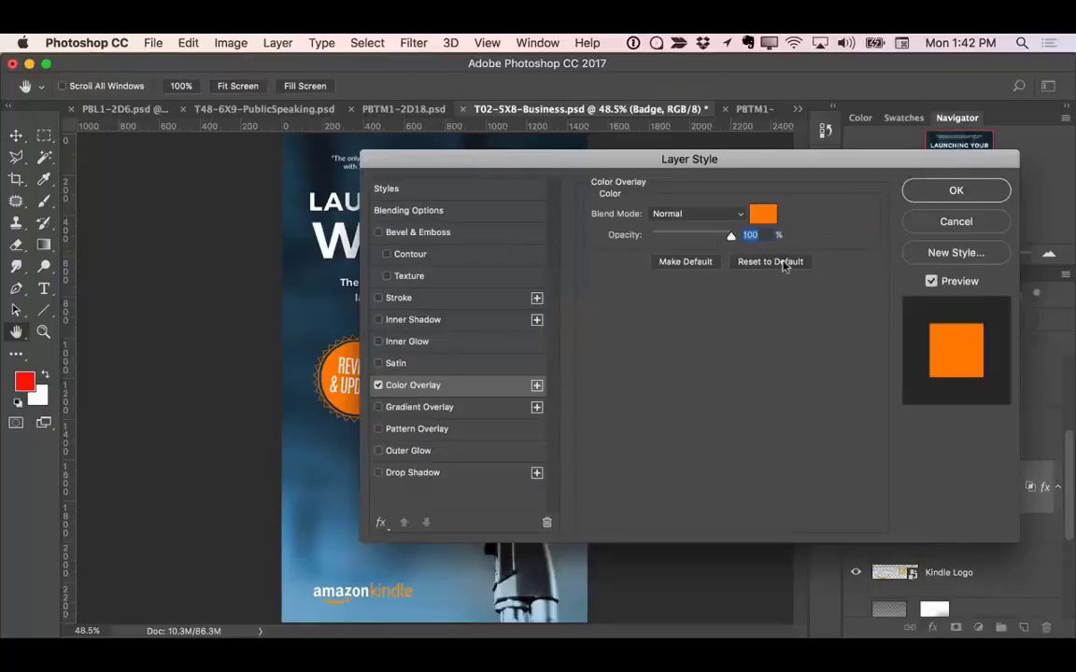
{"action": "left_click_drag", "start_coordinate": [689, 160], "coordinate": [763, 163]}
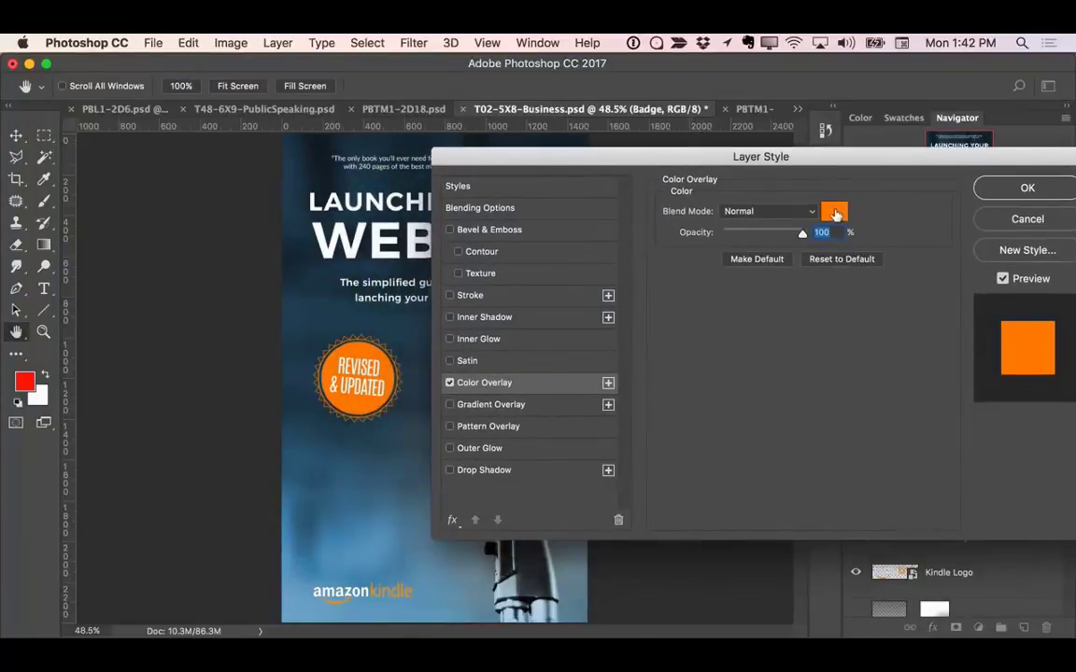
{"action": "left_click", "coordinate": [834, 211]}
{"action": "left_click", "coordinate": [794, 315]}
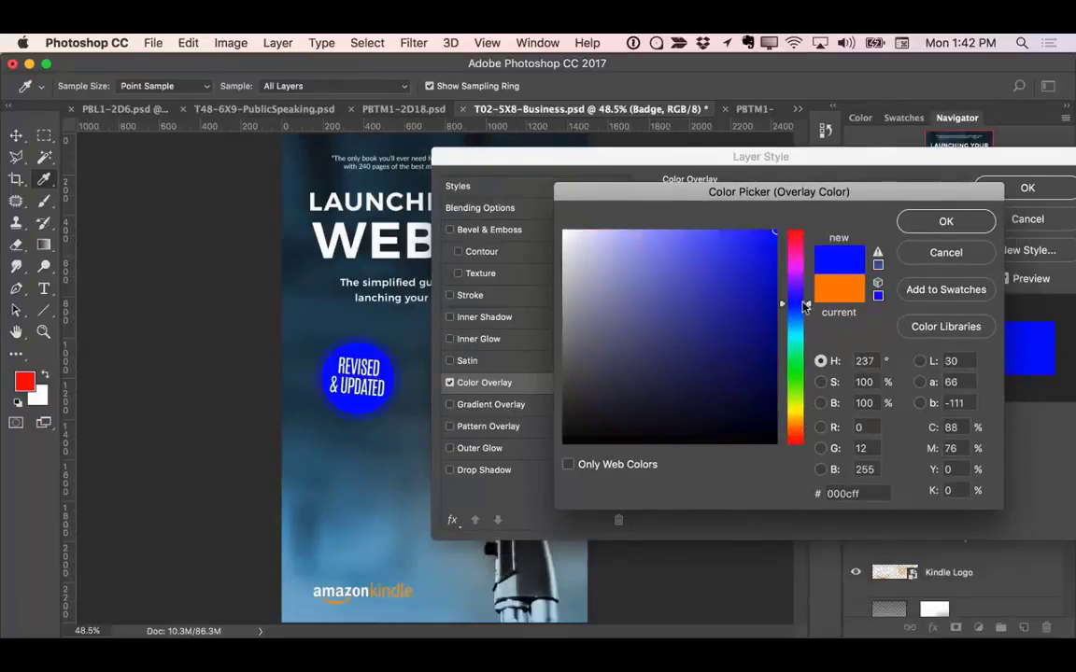
{"action": "left_click_drag", "start_coordinate": [721, 286], "coordinate": [712, 274]}
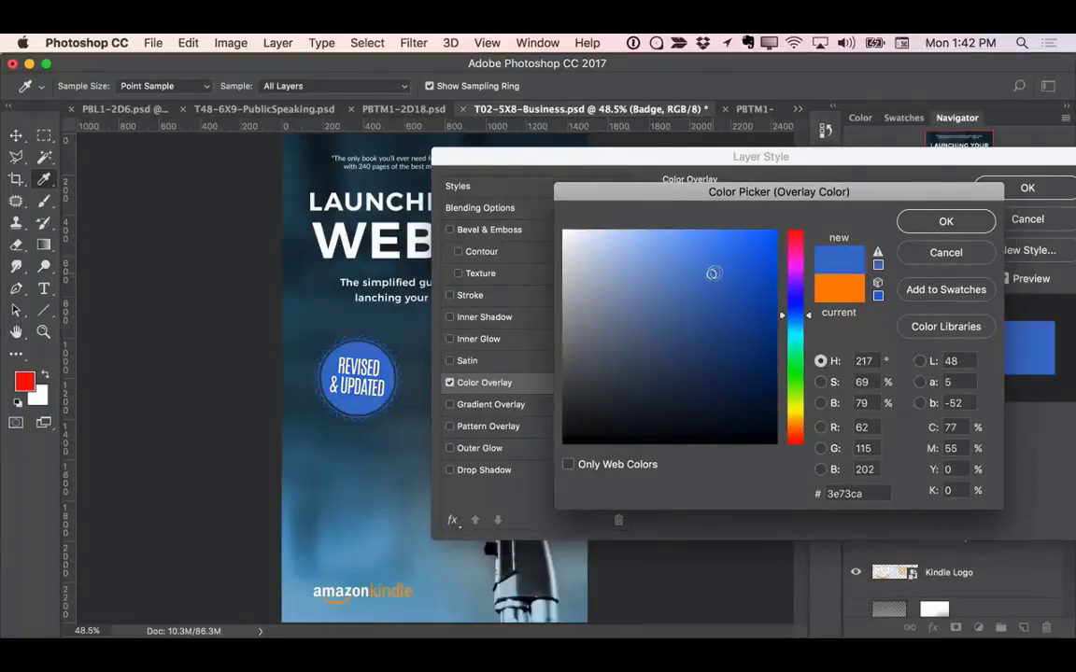
{"action": "left_click", "coordinate": [959, 224]}
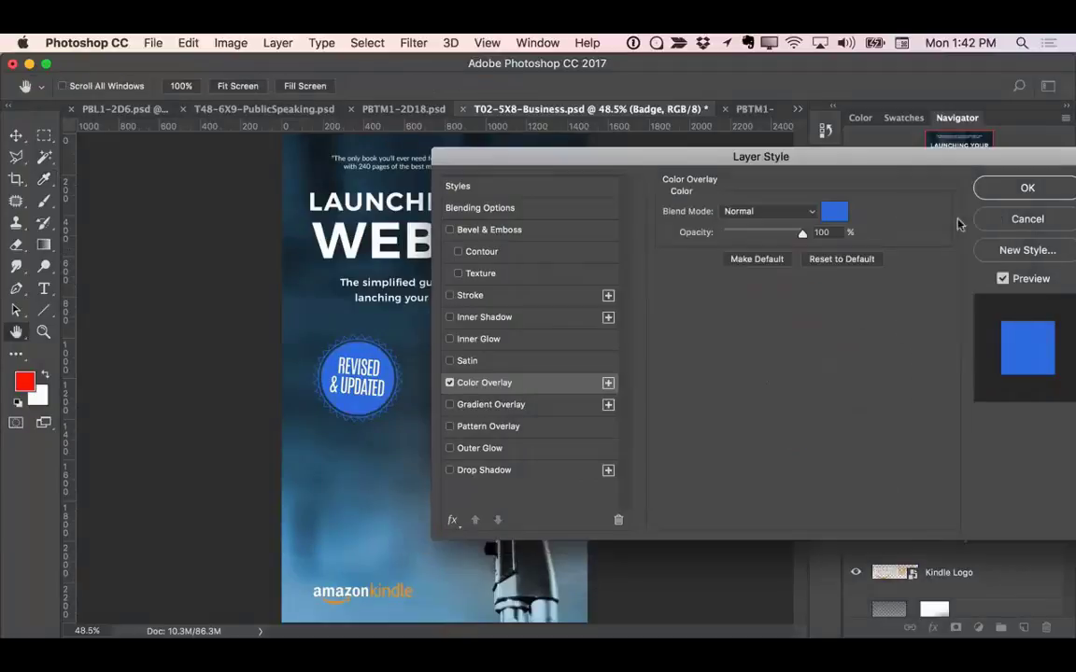
{"action": "left_click", "coordinate": [1027, 188]}
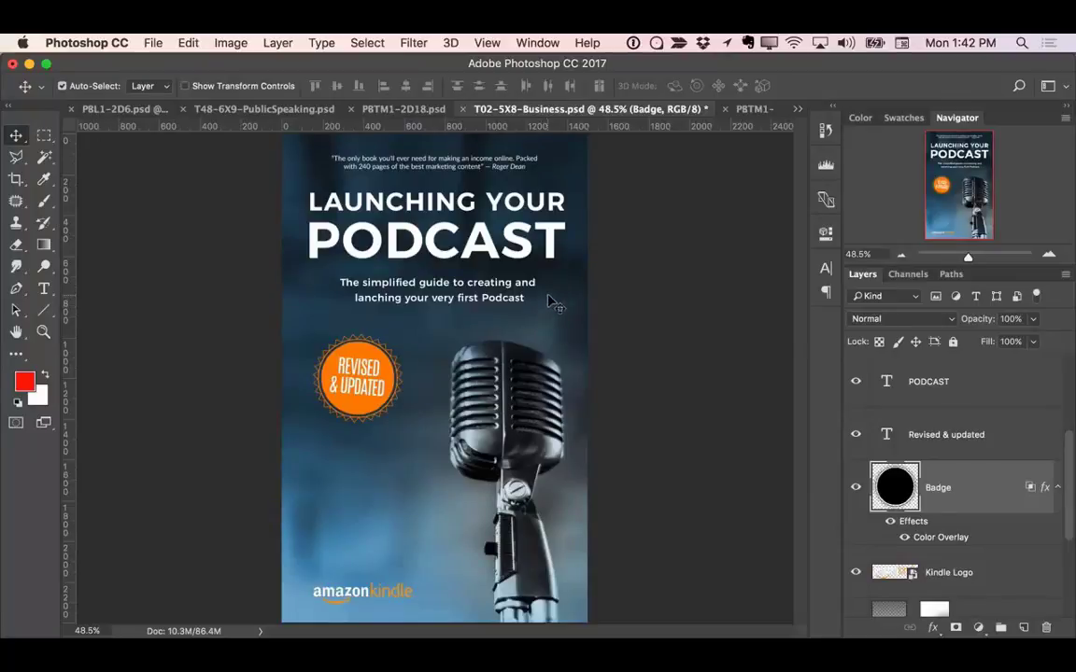
- Select the entire canvas of T02-5X8-Business.psd and copy the podcast cover with all its layers merged
{"action": "left_click", "coordinate": [752, 108]}
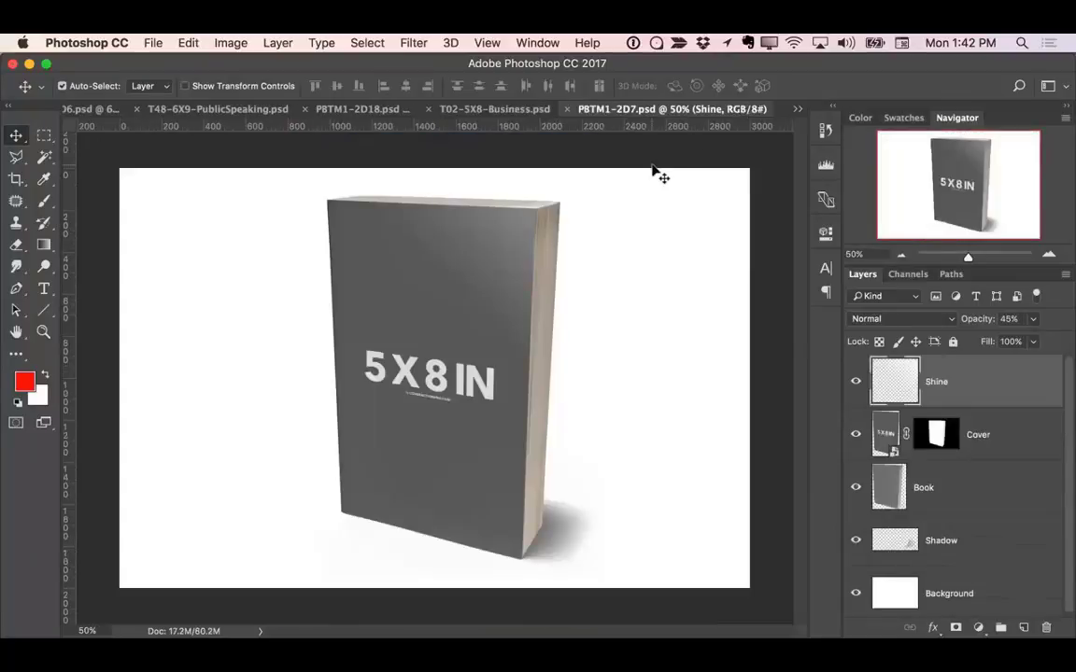
{"action": "left_click", "coordinate": [452, 109]}
{"action": "left_click", "coordinate": [367, 42]}
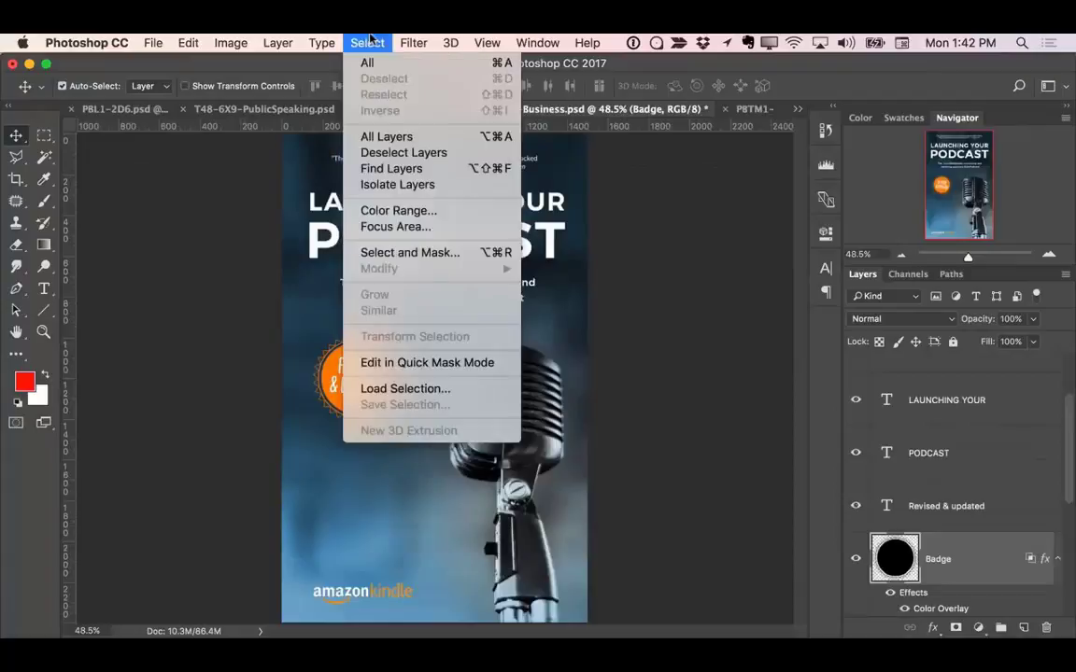
{"action": "left_click", "coordinate": [367, 62]}
{"action": "left_click", "coordinate": [187, 42]}
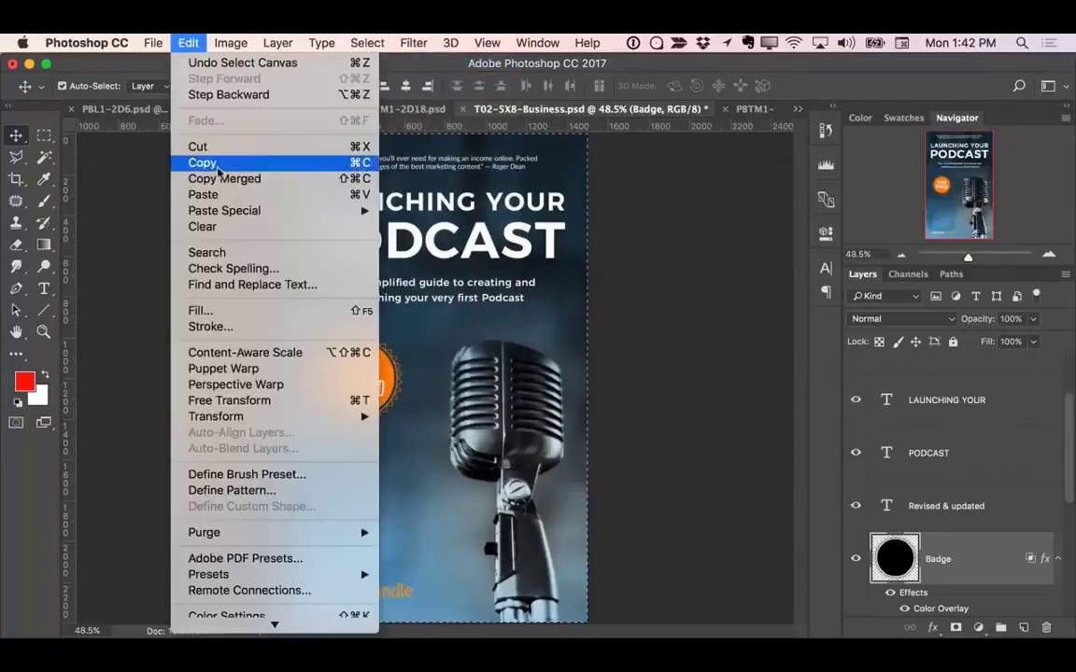
{"action": "left_click", "coordinate": [224, 178]}
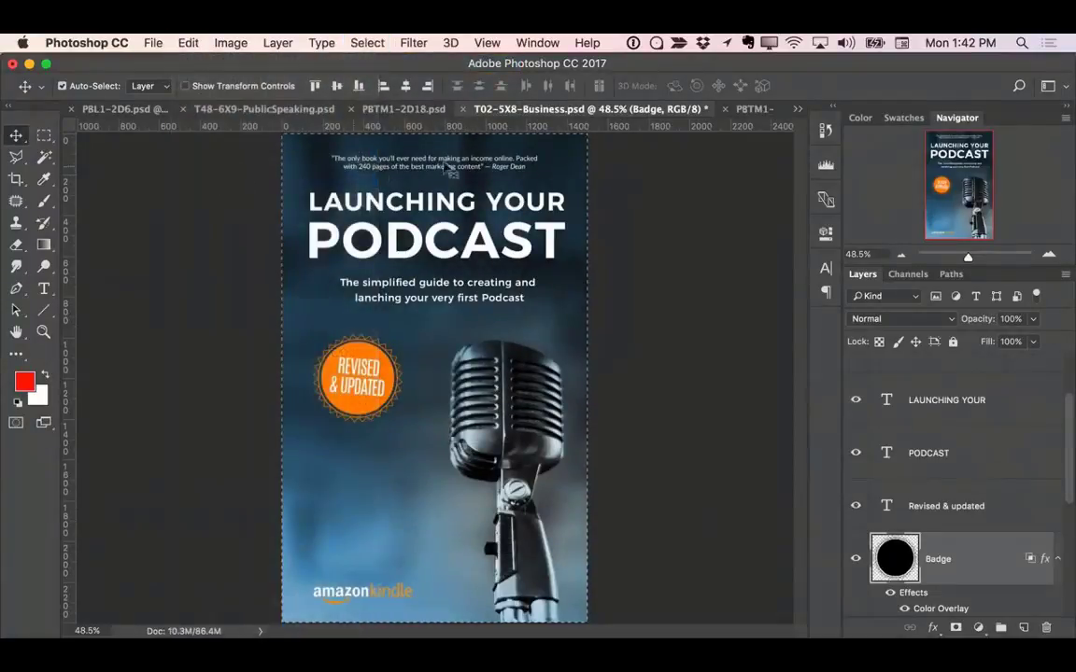
- Paste the copied cover into the Cover smart object of PBTM1-2D7.psd, and close the smart object with its changes saved
{"action": "left_click", "coordinate": [754, 110]}
{"action": "left_click", "coordinate": [936, 436]}
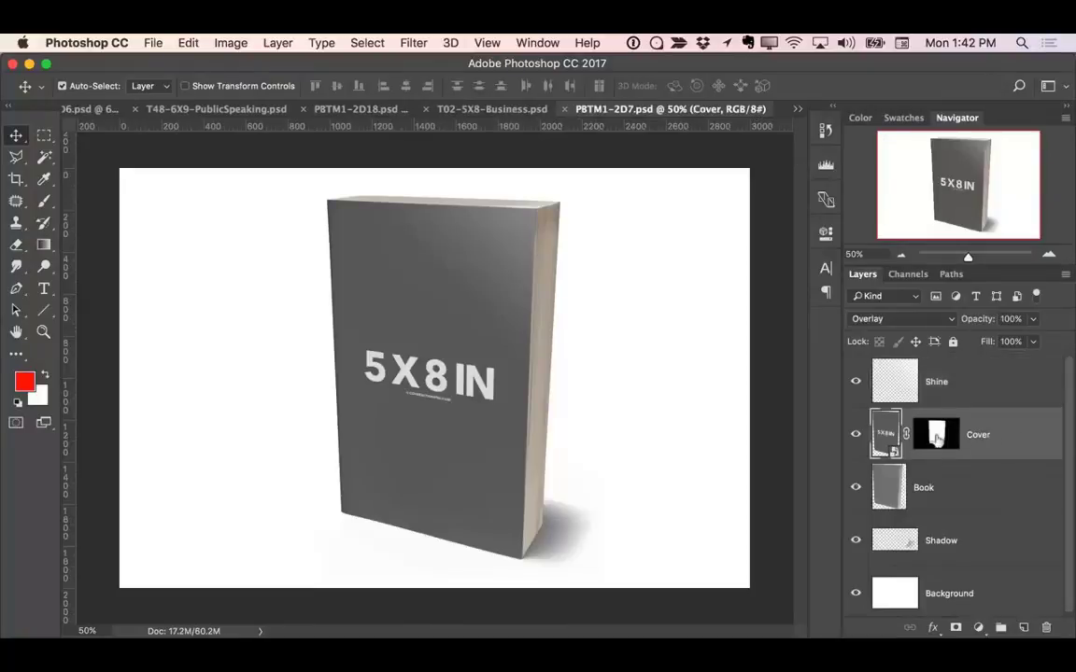
{"action": "double_click", "coordinate": [887, 434]}
{"action": "key", "text": "super+v"}
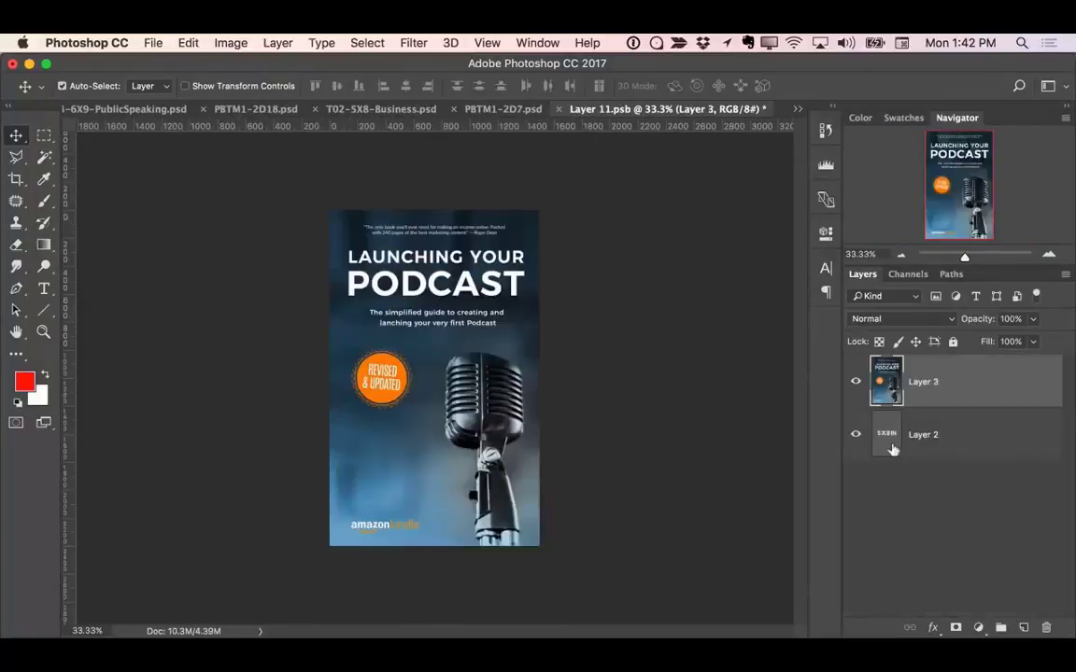
{"action": "left_click", "coordinate": [564, 109]}
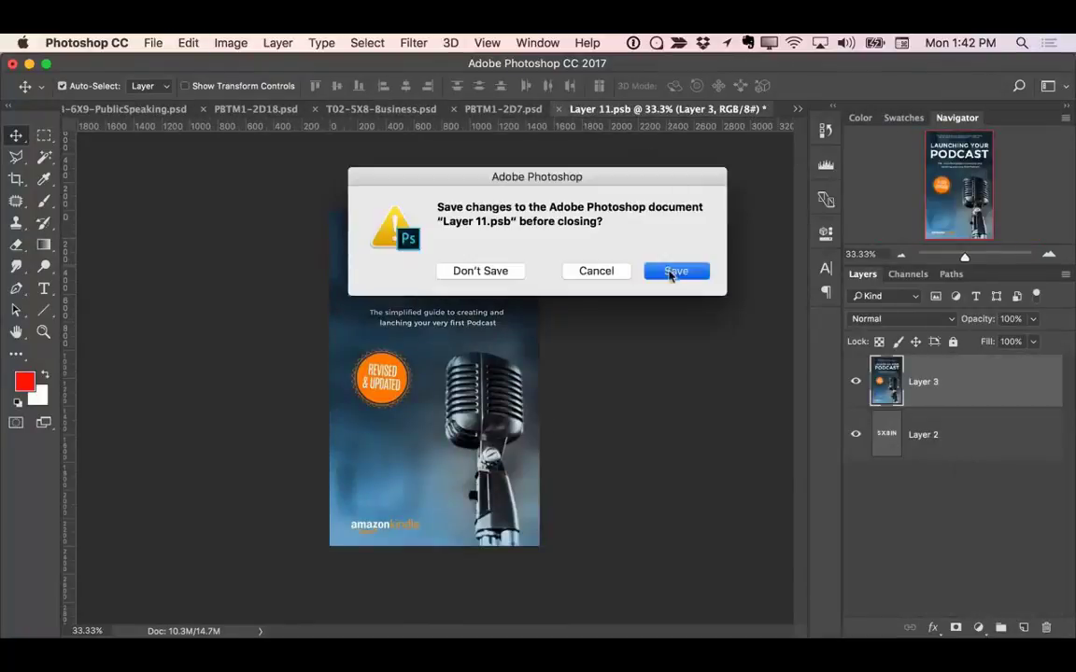
{"action": "left_click", "coordinate": [680, 271]}
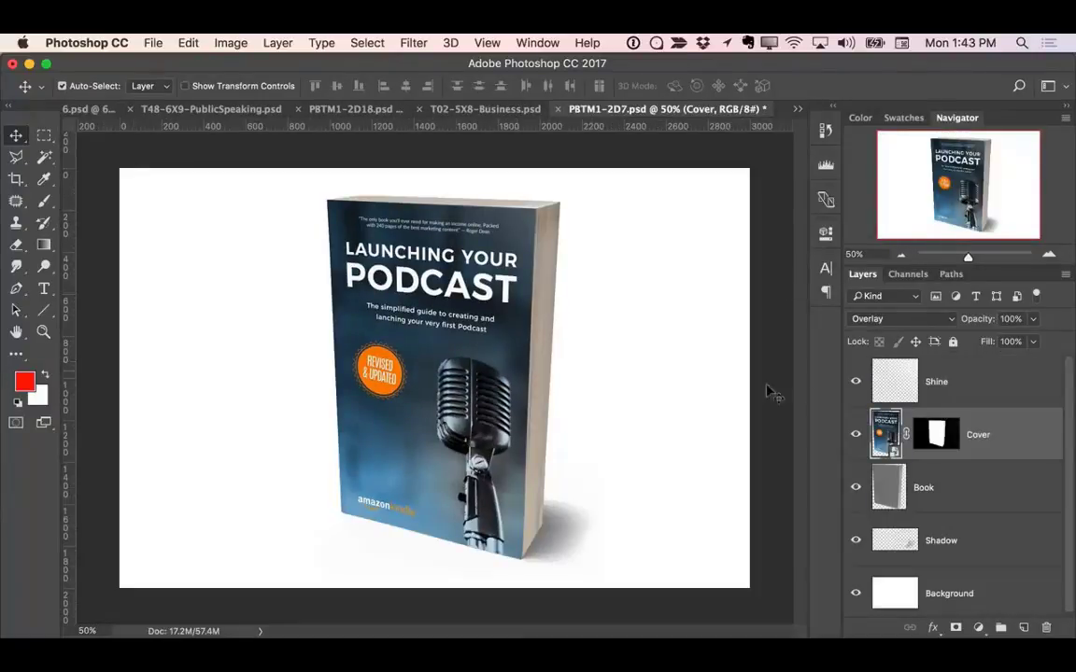
- Raise the opacity of the Shine layer in PBTM1-2D7.psd to strengthen the highlight on the book cover
{"action": "left_click", "coordinate": [976, 377]}
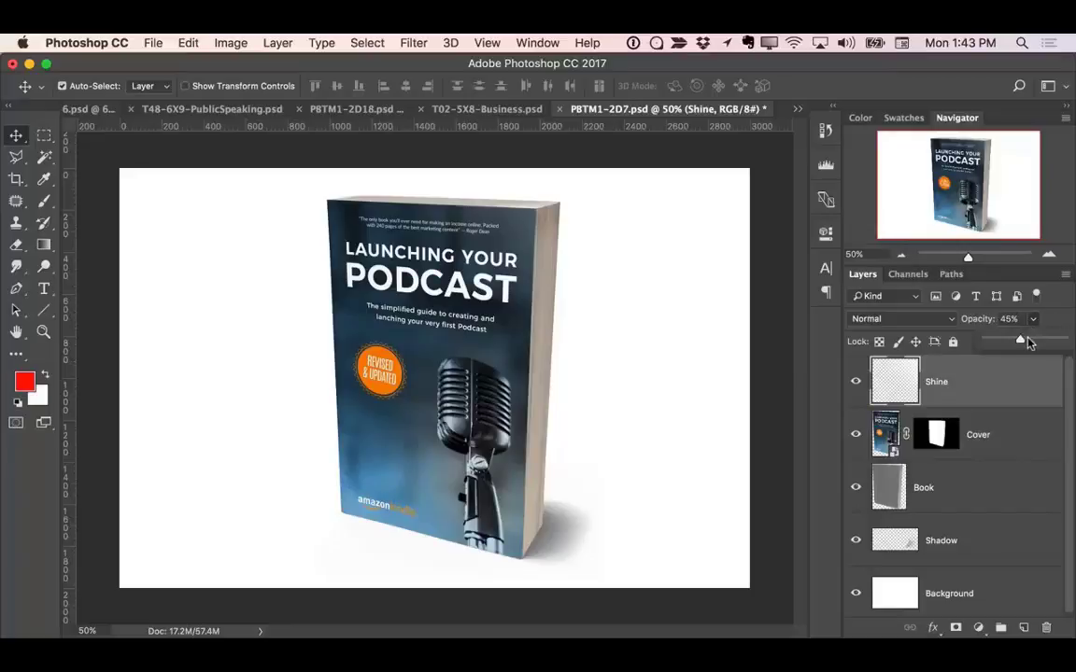
{"action": "left_click_drag", "start_coordinate": [971, 319], "coordinate": [927, 312]}
{"action": "left_click", "coordinate": [1033, 319]}
{"action": "left_click_drag", "start_coordinate": [1017, 342], "coordinate": [1064, 343]}
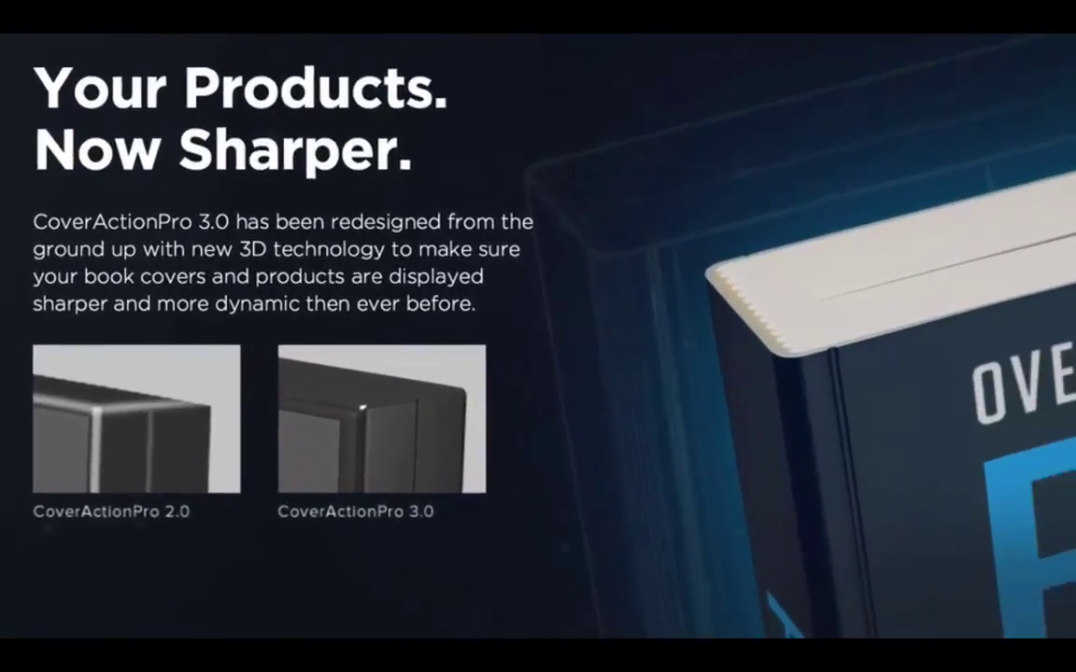
- Switch to the CoverActionPro sales page and review the spine sizes, hardcover book sizes and paperback book mockups
{"action": "scroll", "coordinate": [538, 337], "scroll_direction": "down", "scroll_amount": 10}
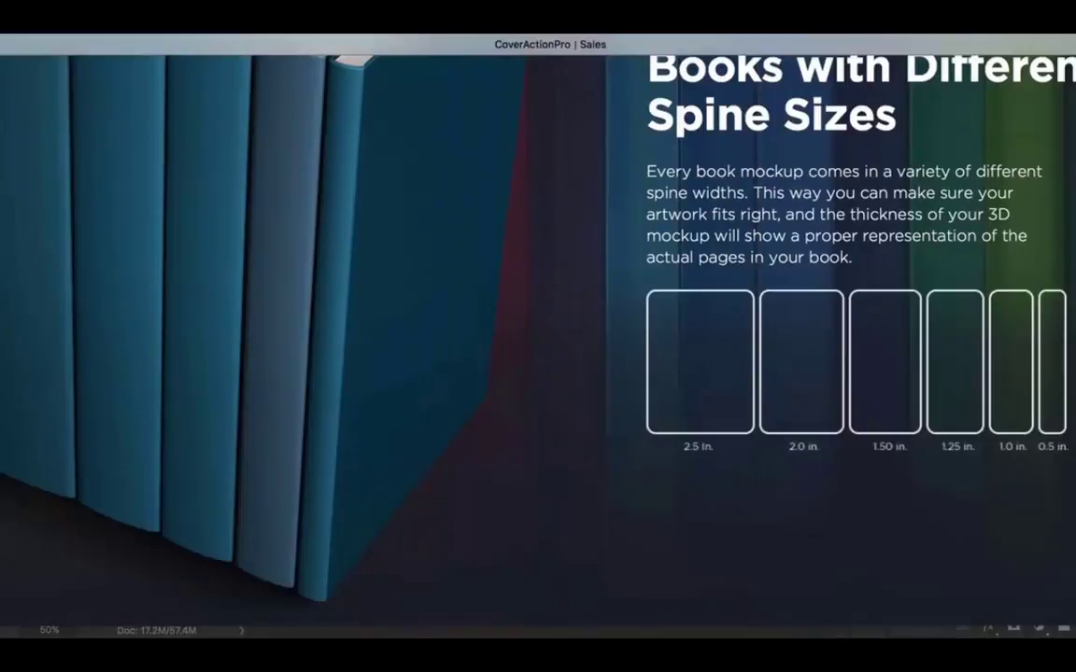
{"action": "scroll", "coordinate": [538, 336], "scroll_direction": "up", "scroll_amount": 2}
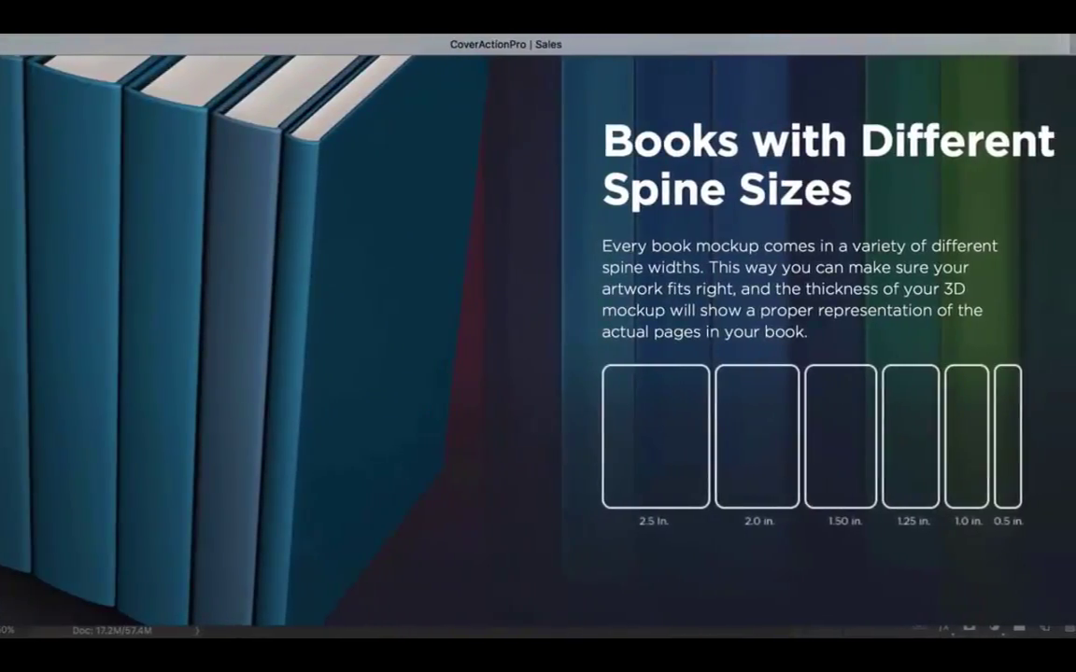
{"action": "scroll", "coordinate": [538, 336], "scroll_direction": "down", "scroll_amount": 10}
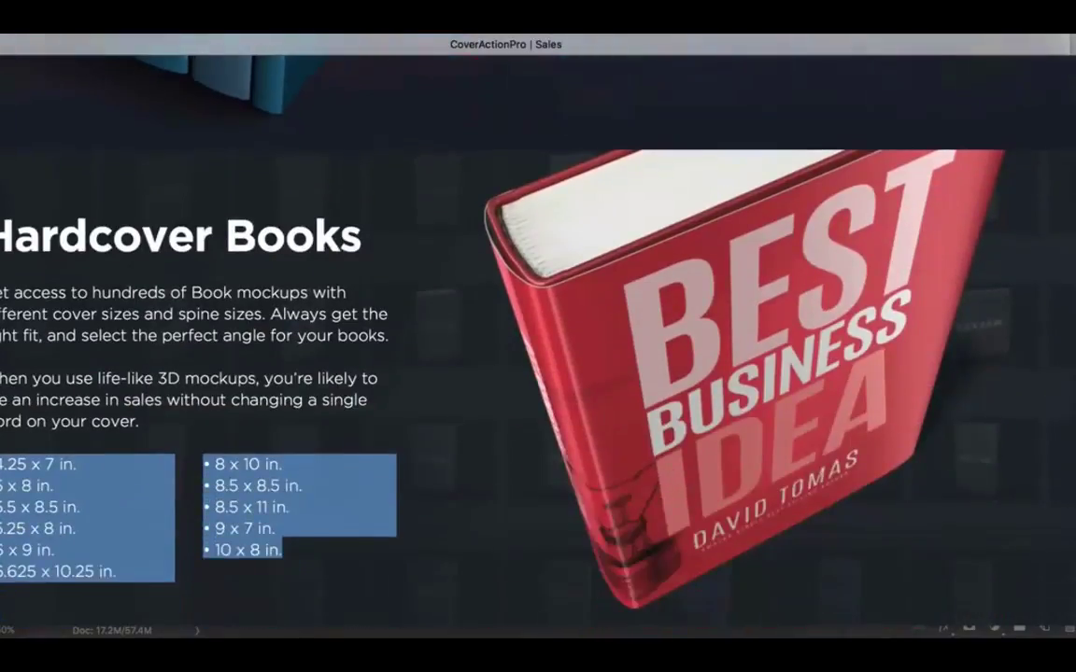
{"action": "scroll", "coordinate": [538, 336], "scroll_direction": "down", "scroll_amount": 3}
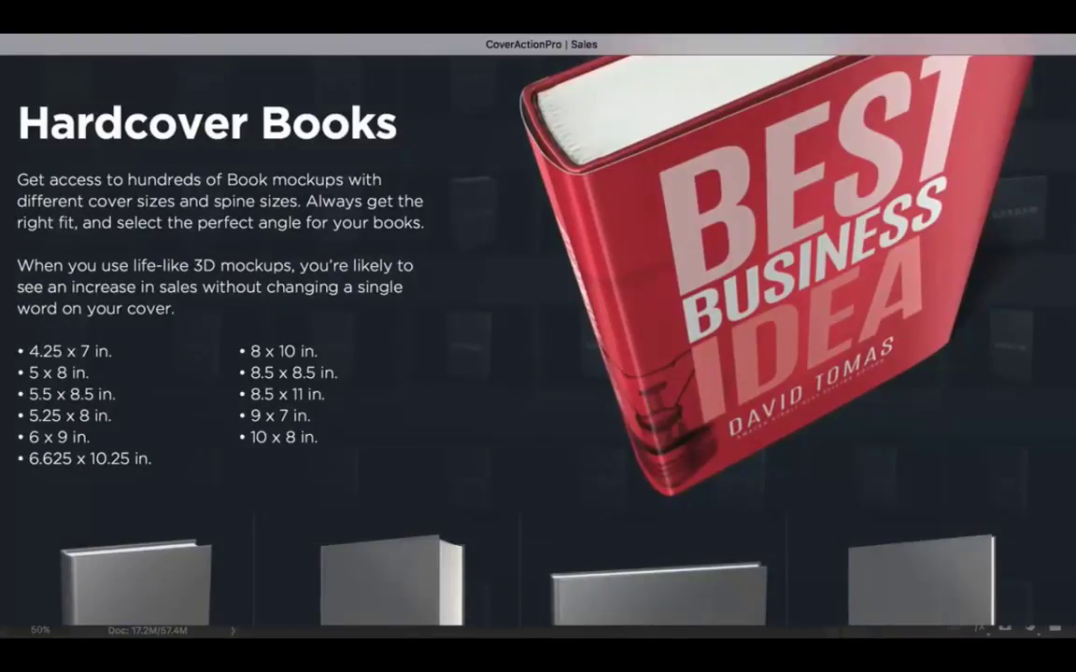
{"action": "scroll", "coordinate": [538, 327], "scroll_direction": "down", "scroll_amount": 10}
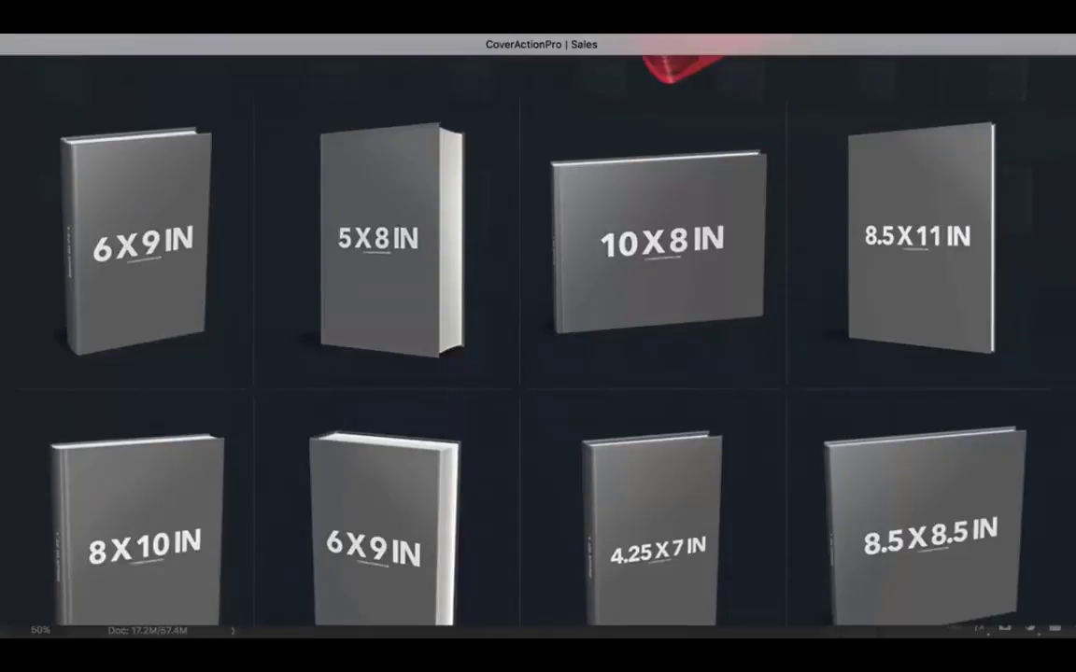
{"action": "scroll", "coordinate": [538, 327], "scroll_direction": "down", "scroll_amount": 3}
{"action": "scroll", "coordinate": [538, 327], "scroll_direction": "up", "scroll_amount": 2}
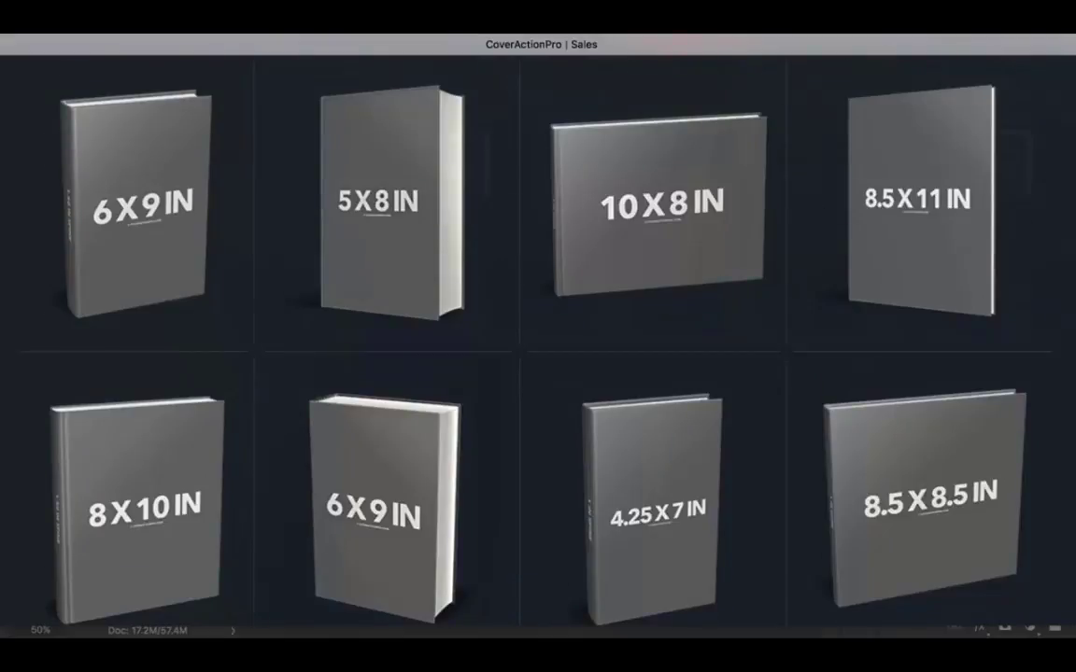
{"action": "scroll", "coordinate": [484, 305], "scroll_direction": "down", "scroll_amount": 10}
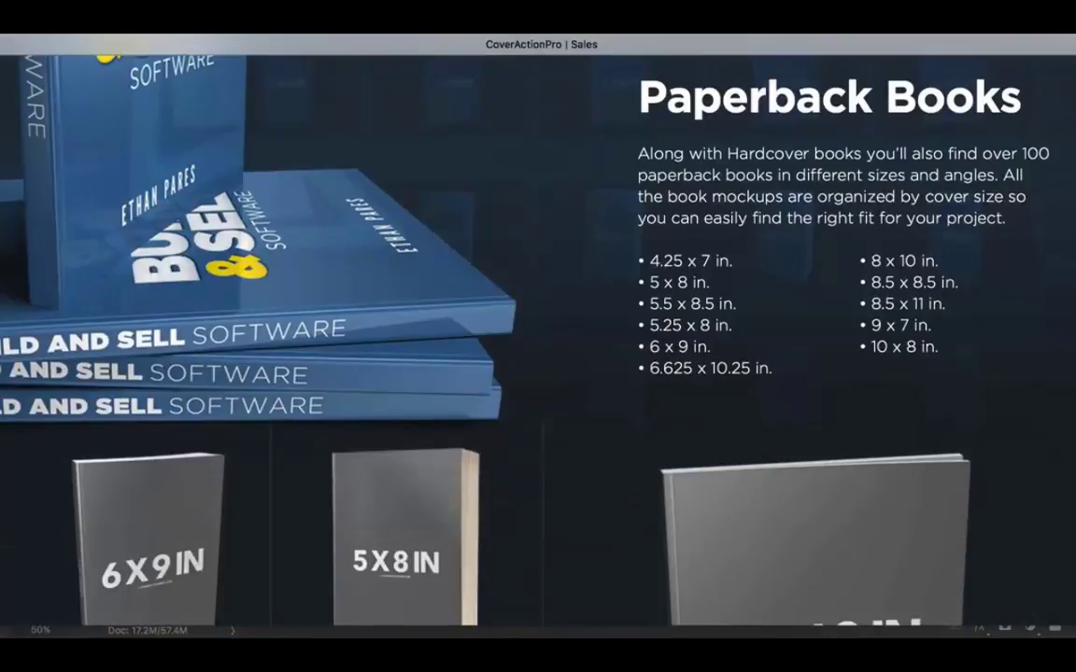
{"action": "scroll", "coordinate": [484, 327], "scroll_direction": "down", "scroll_amount": 8}
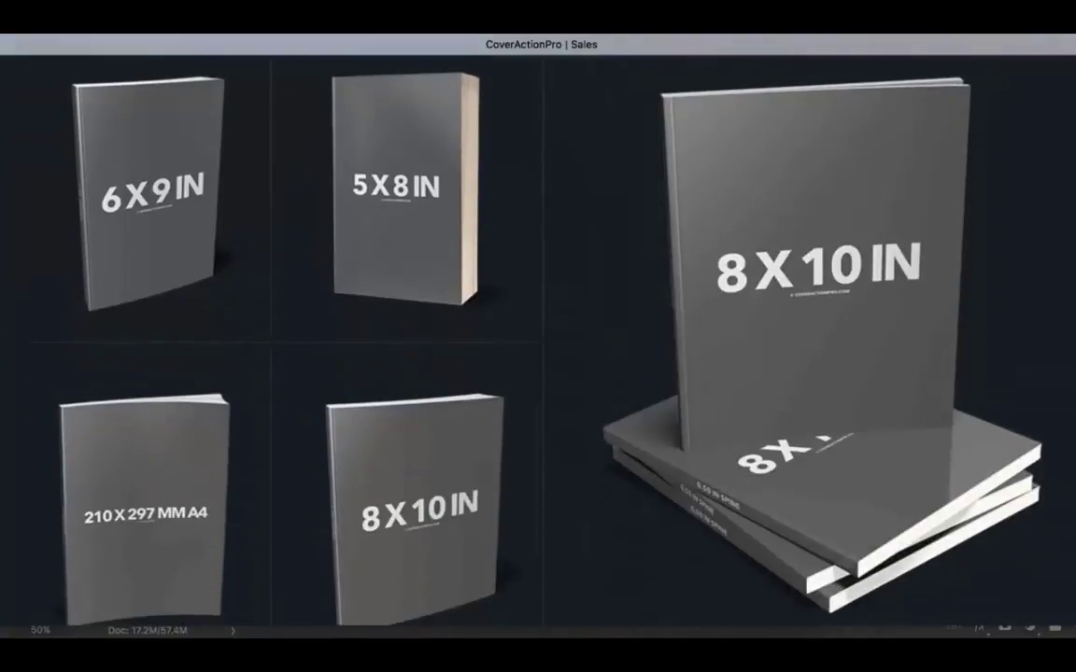
{"action": "scroll", "coordinate": [538, 327], "scroll_direction": "down", "scroll_amount": 2}
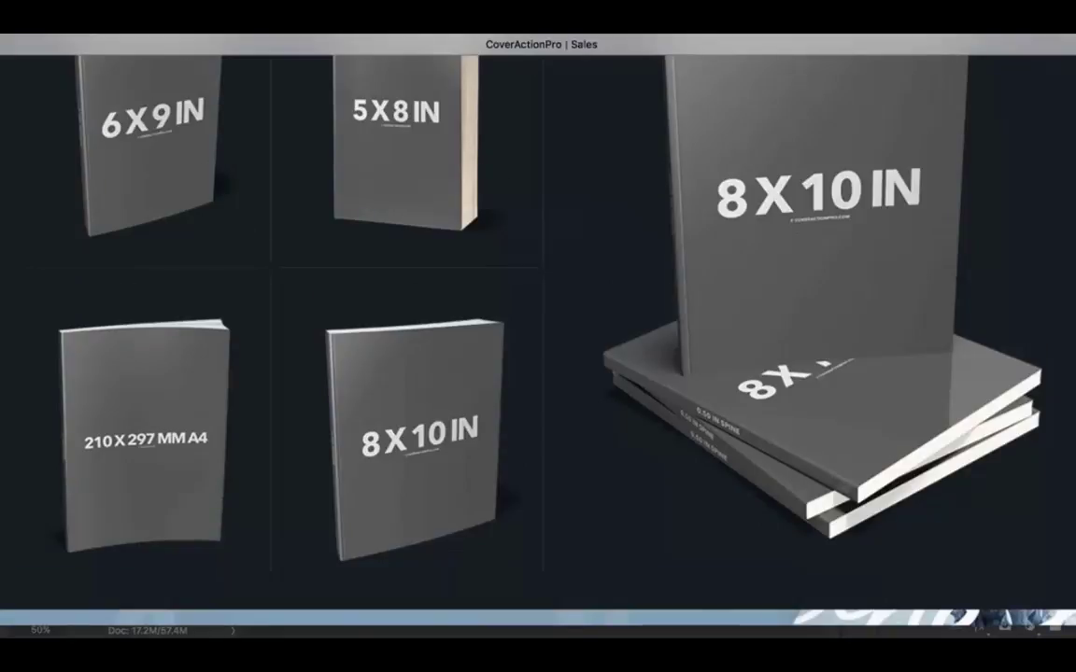
- Review the Magazines & Workbooks mockups and the Landscape Books sizes on the sales page, highlighting the A5 and A4 formats
{"action": "scroll", "coordinate": [538, 327], "scroll_direction": "down", "scroll_amount": 10}
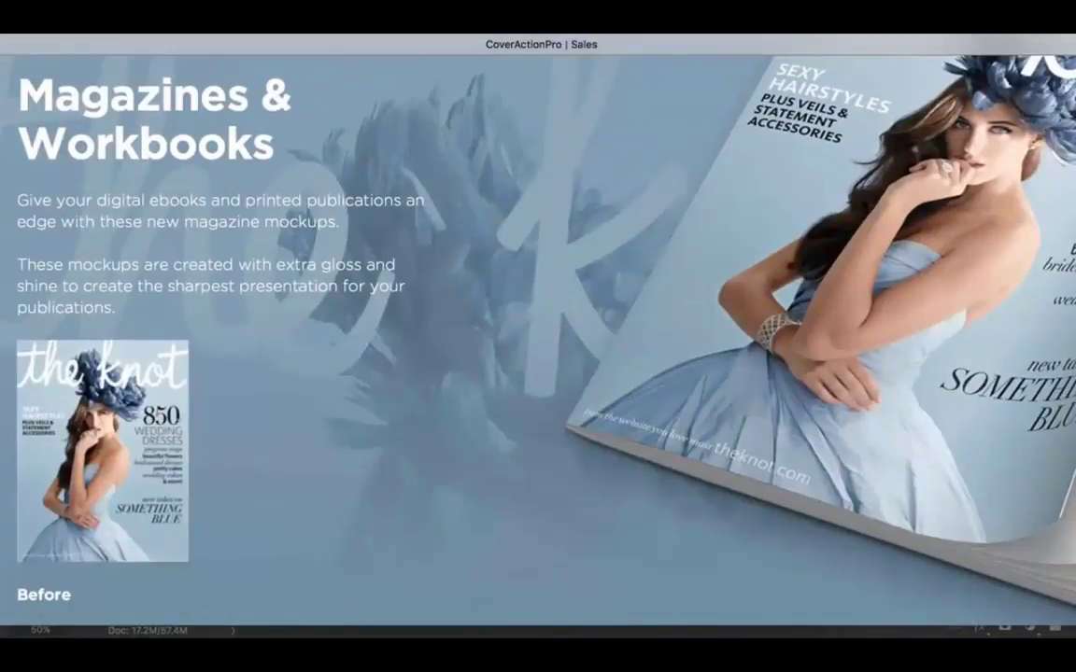
{"action": "scroll", "coordinate": [538, 327], "scroll_direction": "down", "scroll_amount": 5}
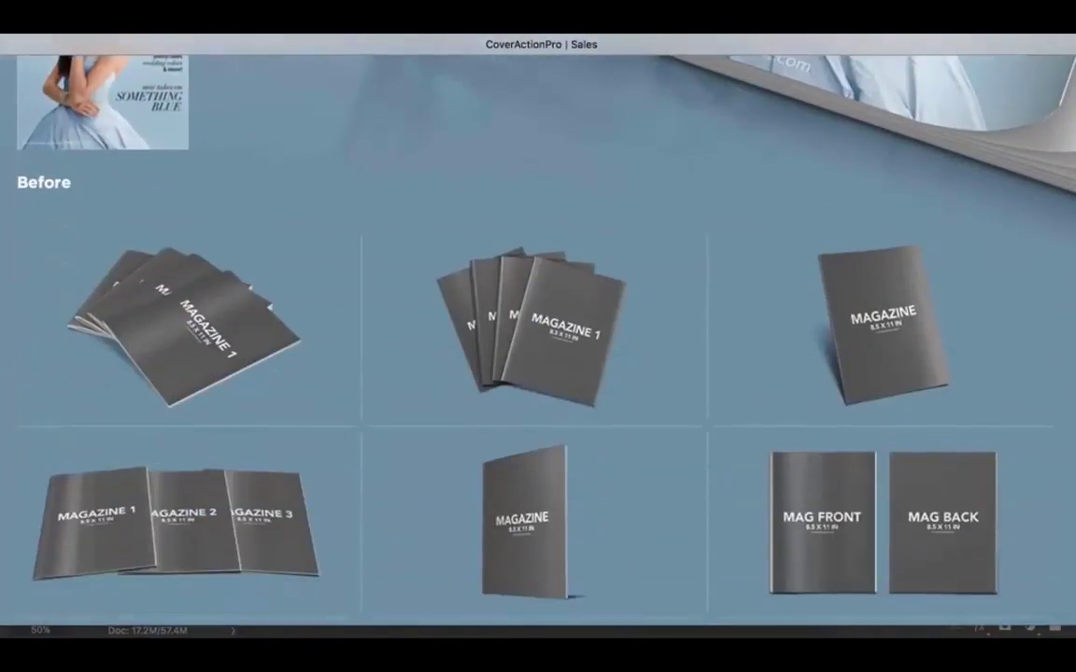
{"action": "scroll", "coordinate": [538, 327], "scroll_direction": "down", "scroll_amount": 1}
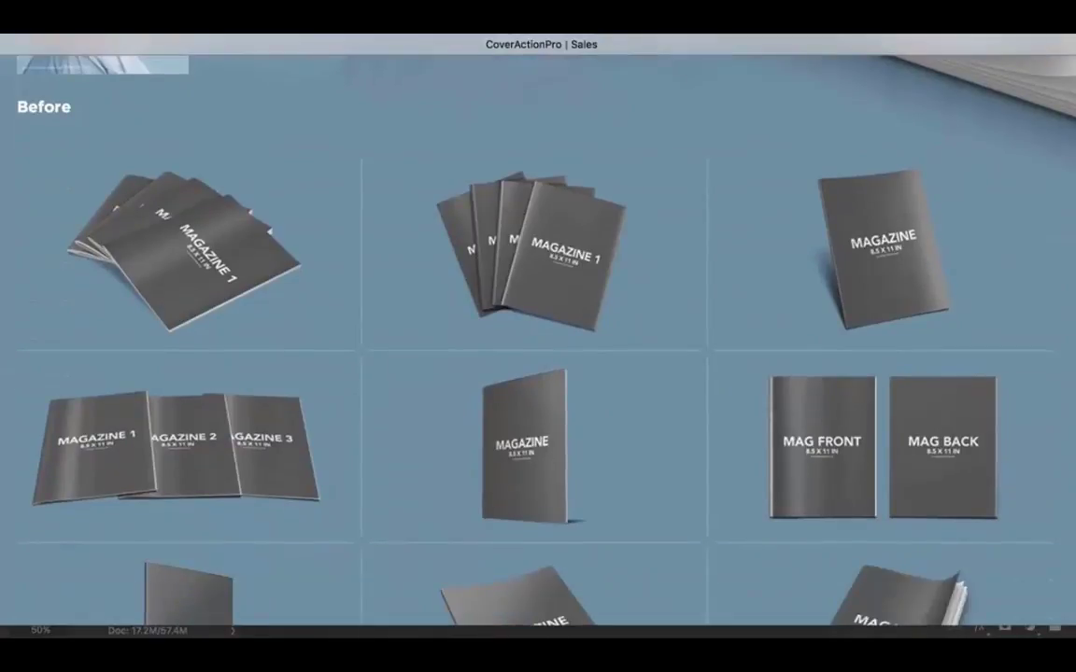
{"action": "scroll", "coordinate": [538, 327], "scroll_direction": "down", "scroll_amount": 2}
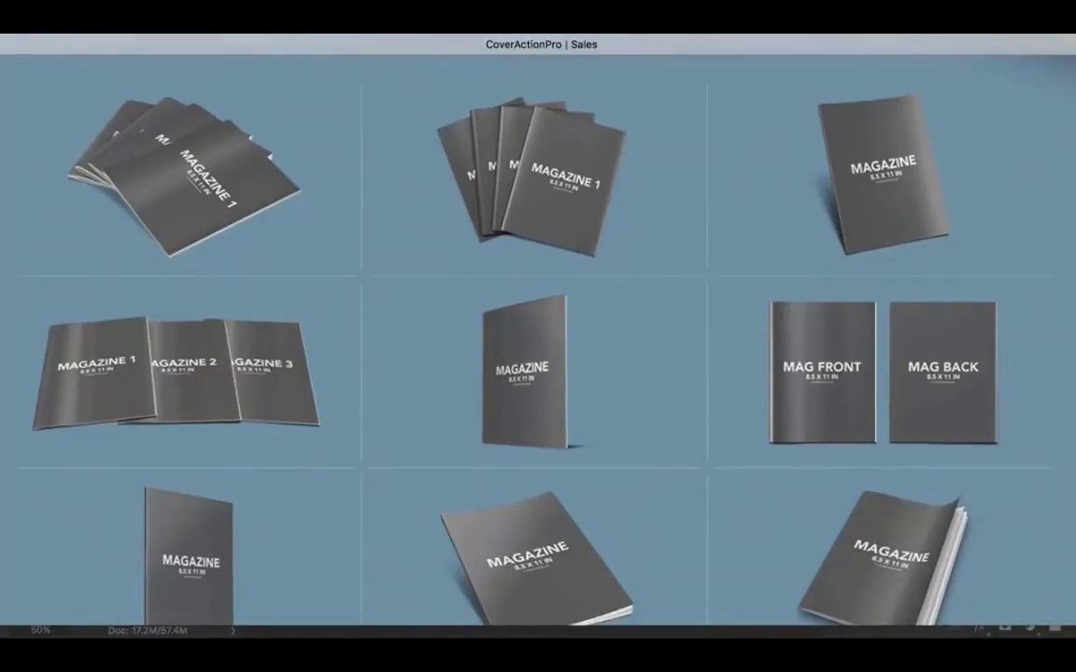
{"action": "scroll", "coordinate": [538, 327], "scroll_direction": "down", "scroll_amount": 10}
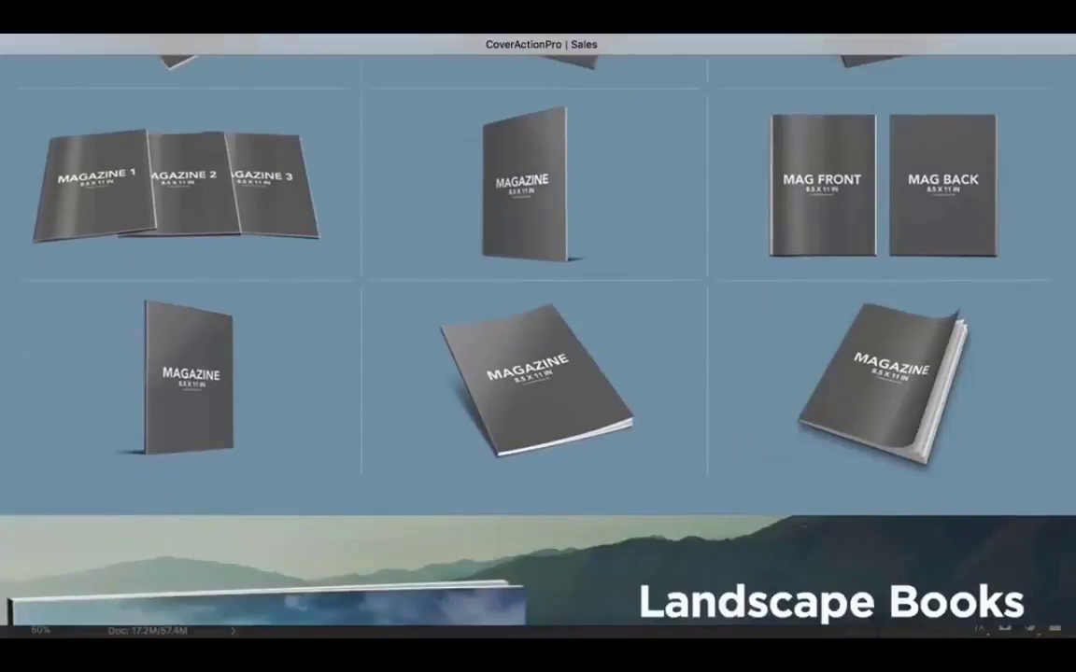
{"action": "scroll", "coordinate": [538, 327], "scroll_direction": "down", "scroll_amount": 1}
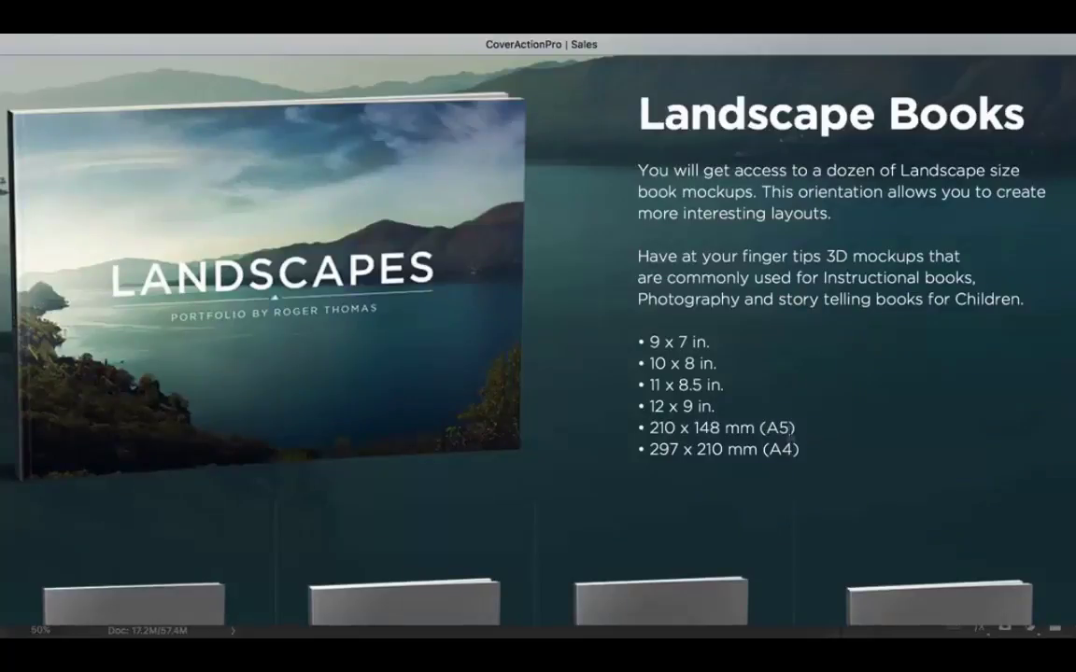
{"action": "double_click", "coordinate": [781, 428]}
{"action": "left_click_drag", "start_coordinate": [797, 449], "coordinate": [764, 449]}
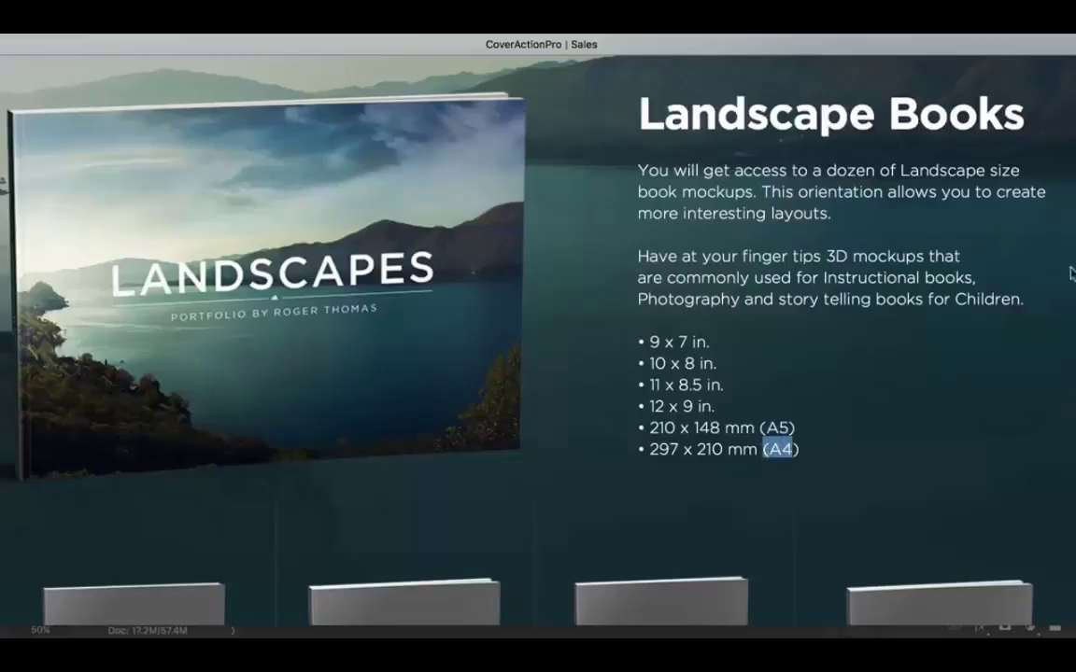
- Review the Landscape Books size mockups and the spiral-bound and comb-bound mockups in the Binders & Notebooks section
{"action": "scroll", "coordinate": [538, 336], "scroll_direction": "down", "scroll_amount": 10}
{"action": "scroll", "coordinate": [538, 337], "scroll_direction": "down", "scroll_amount": 2}
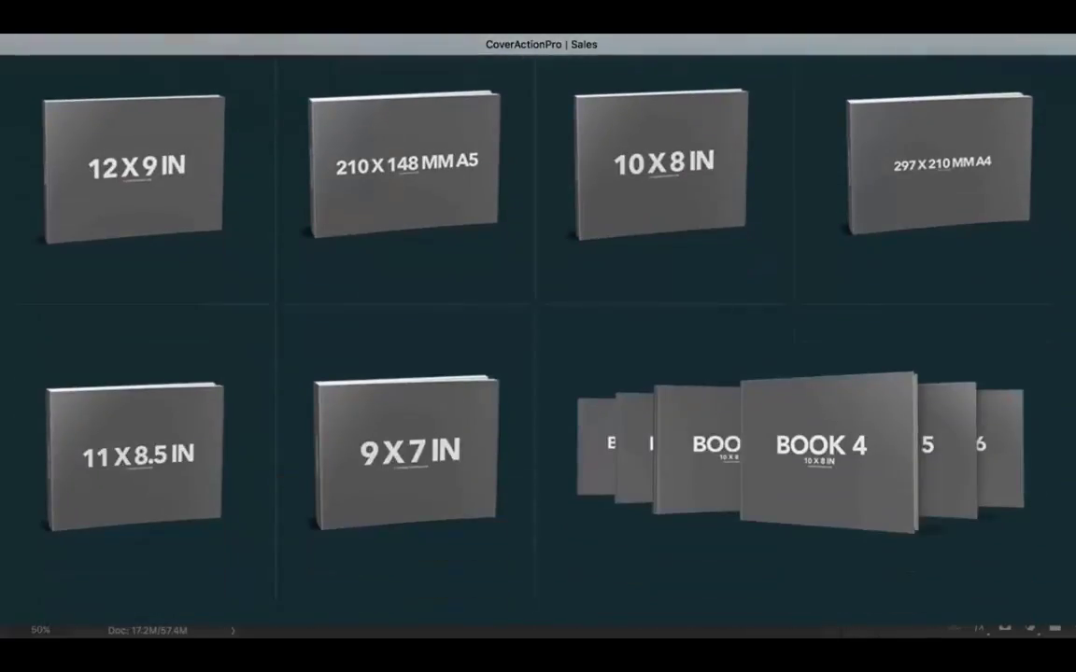
{"action": "scroll", "coordinate": [538, 336], "scroll_direction": "down", "scroll_amount": 12}
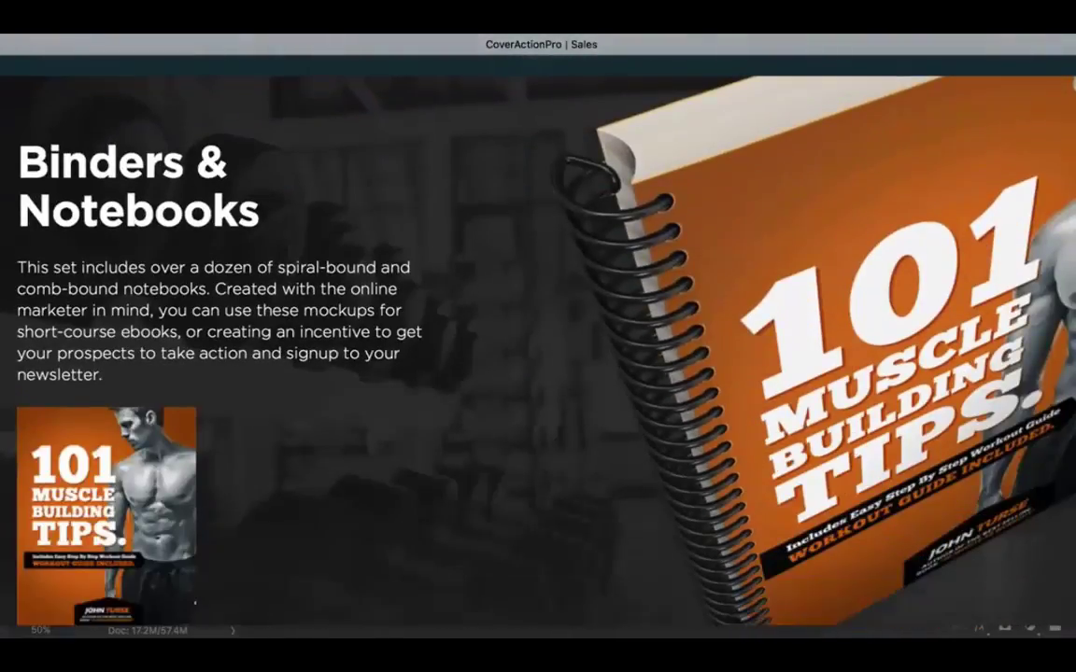
{"action": "scroll", "coordinate": [538, 336], "scroll_direction": "up", "scroll_amount": 2}
{"action": "scroll", "coordinate": [538, 327], "scroll_direction": "down", "scroll_amount": 10}
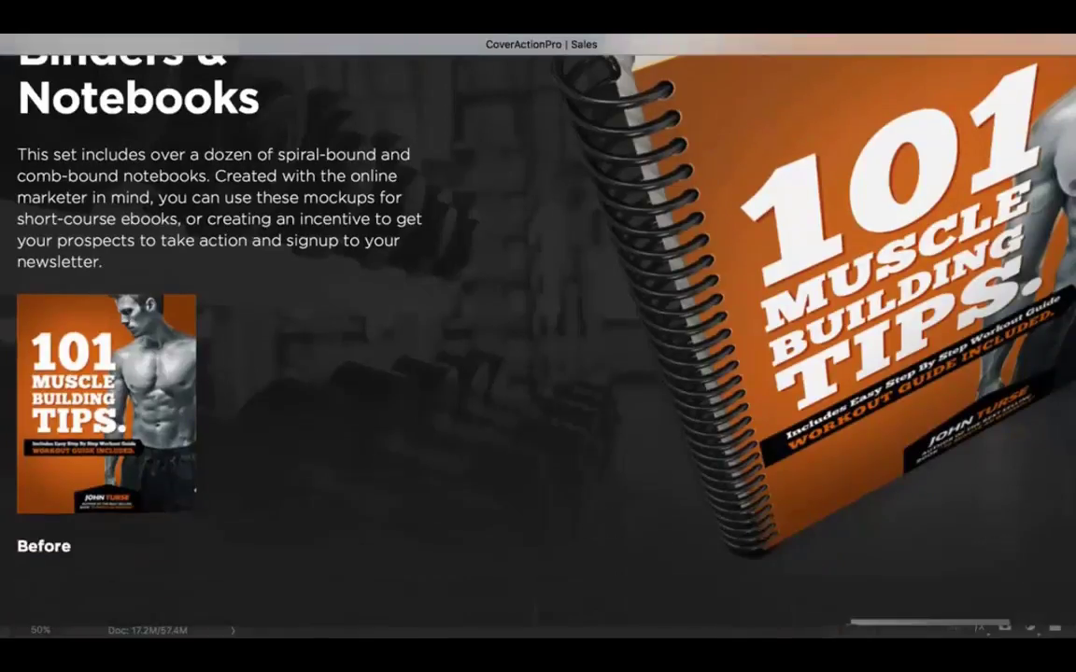
{"action": "scroll", "coordinate": [538, 336], "scroll_direction": "down", "scroll_amount": 1}
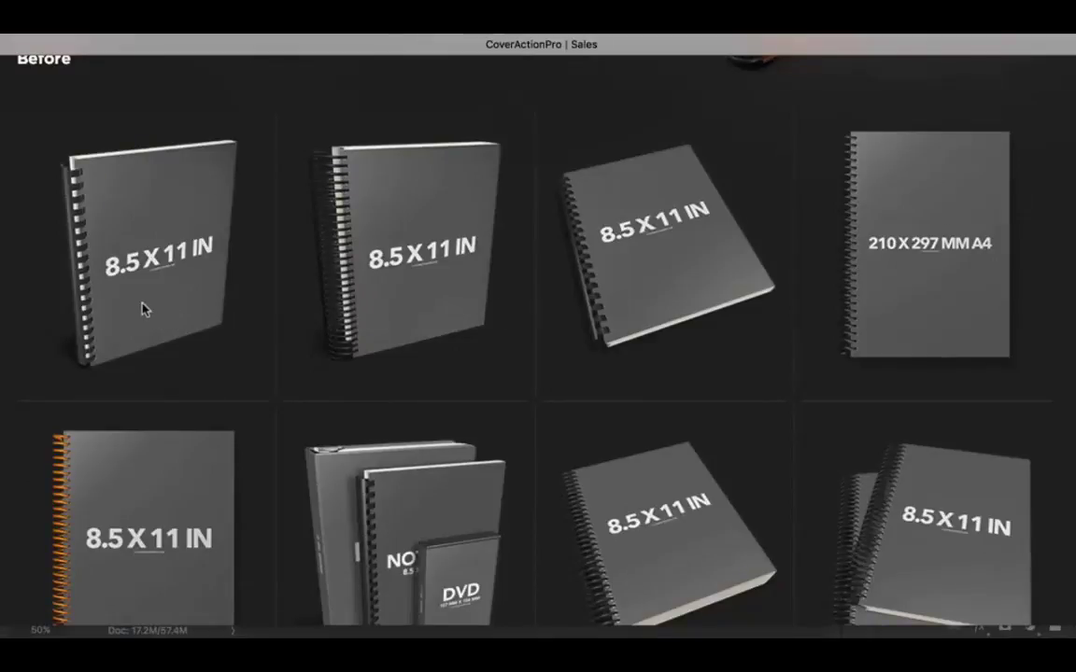
- Review the Website Displays & Devices mockups and the product bundles combining boxes, books, DVD cases and CDs
{"action": "scroll", "coordinate": [143, 310], "scroll_direction": "down", "scroll_amount": 2}
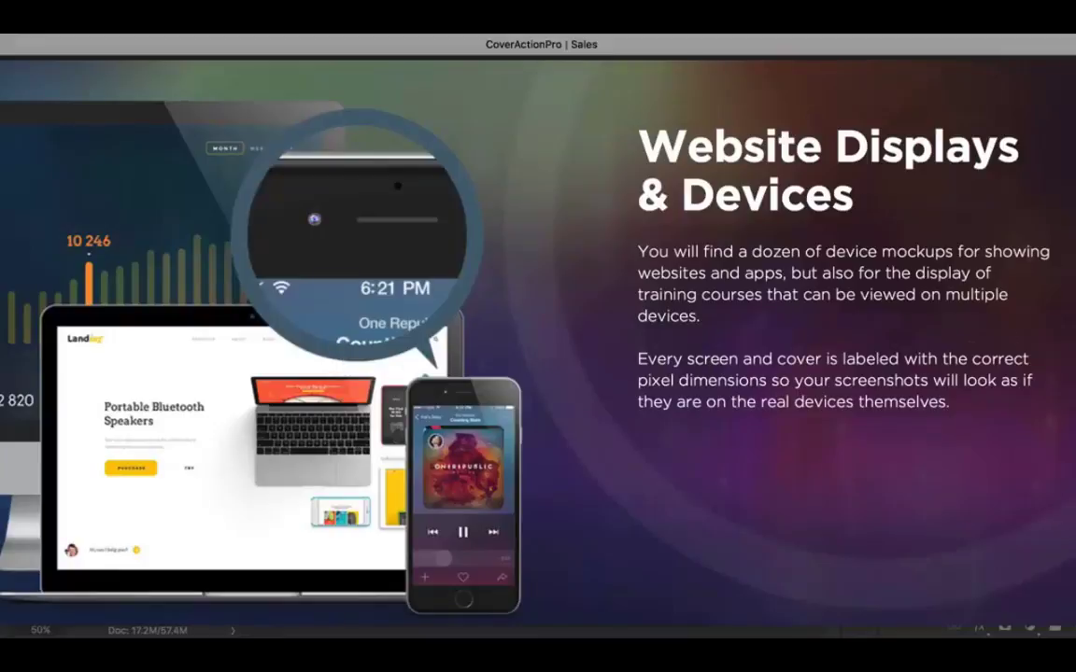
{"action": "scroll", "coordinate": [483, 297], "scroll_direction": "down", "scroll_amount": 10}
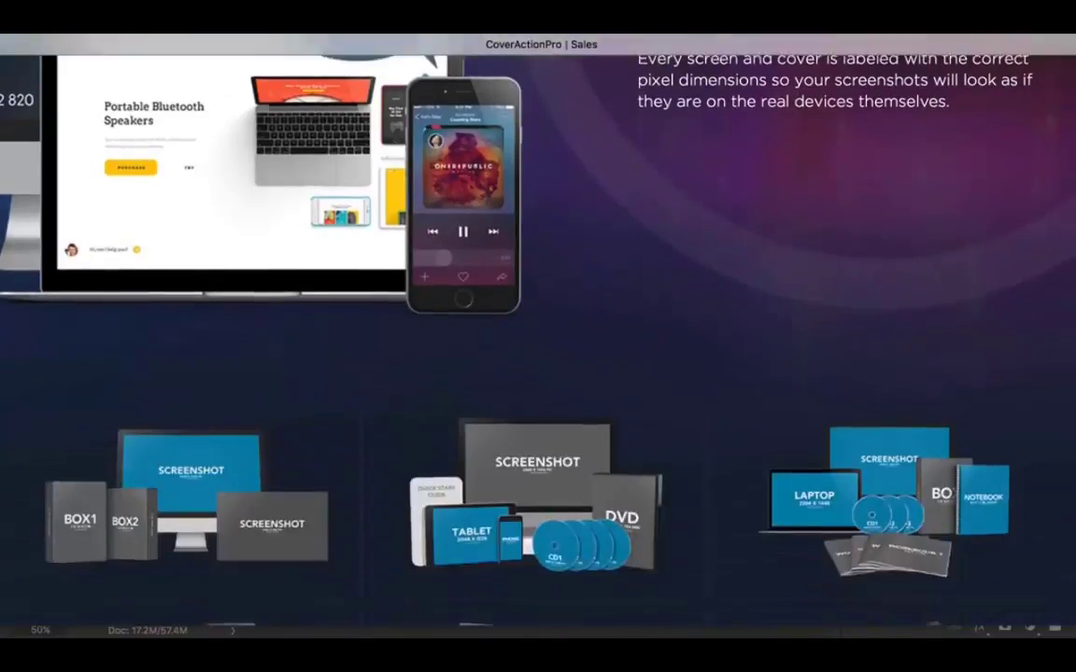
{"action": "scroll", "coordinate": [538, 355], "scroll_direction": "down", "scroll_amount": 1}
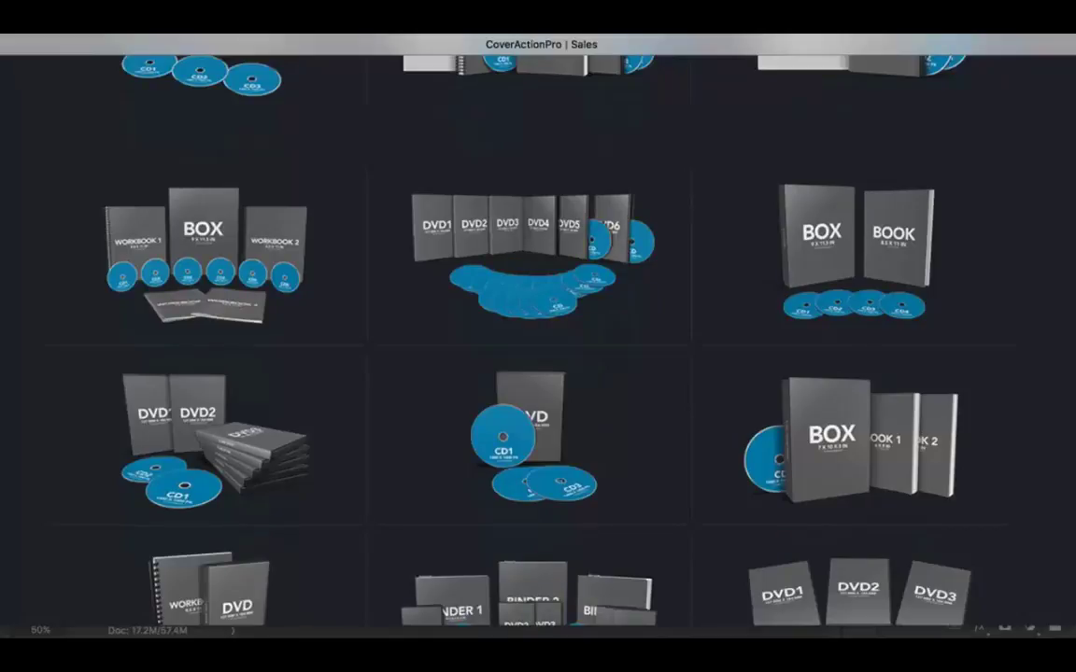
{"action": "scroll", "coordinate": [538, 336], "scroll_direction": "down", "scroll_amount": 5}
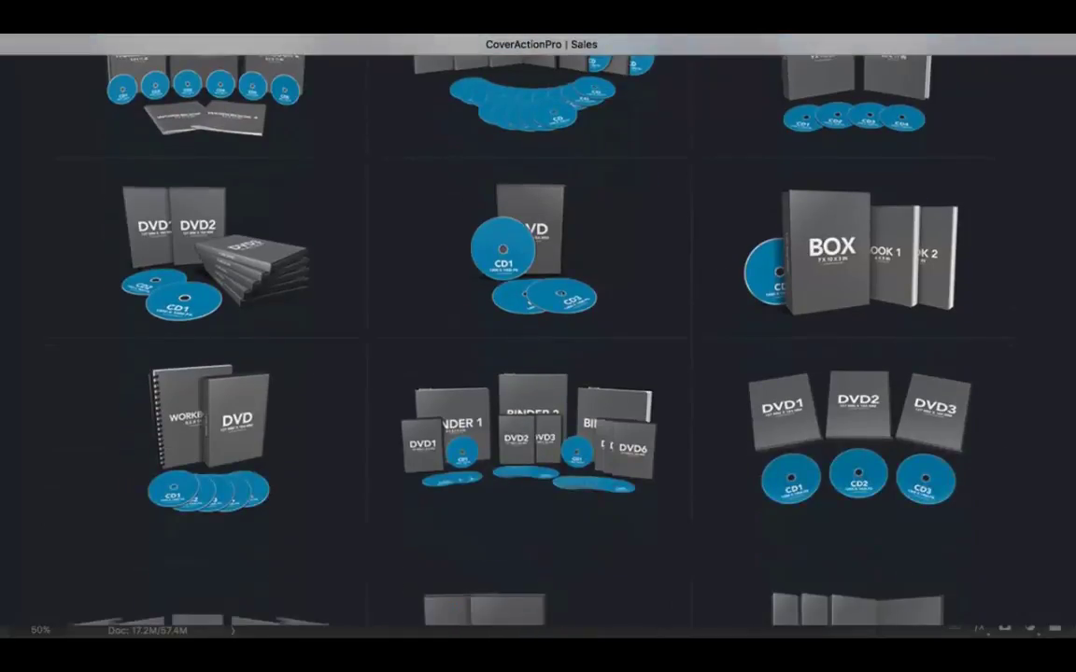
{"action": "scroll", "coordinate": [538, 337], "scroll_direction": "down", "scroll_amount": 3}
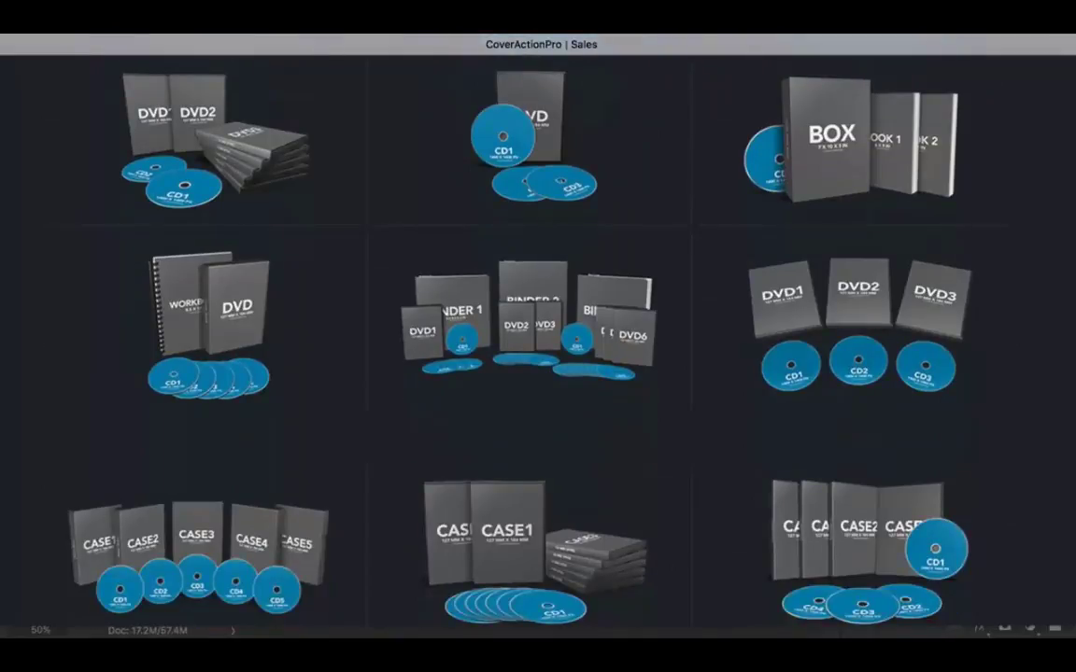
{"action": "scroll", "coordinate": [538, 336], "scroll_direction": "down", "scroll_amount": 1}
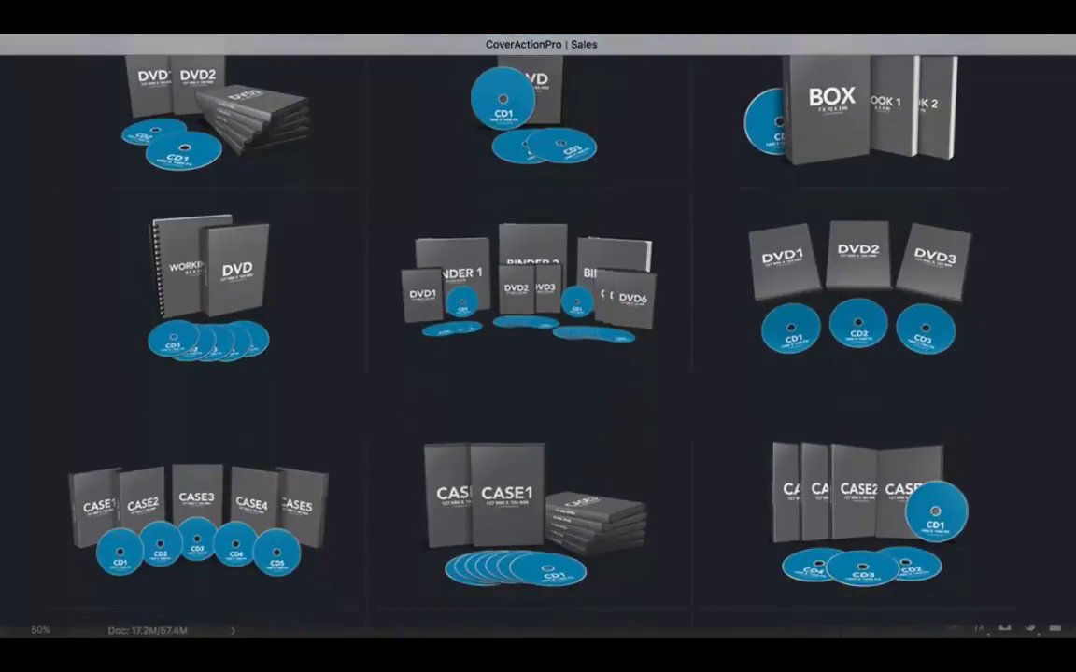
{"action": "scroll", "coordinate": [538, 337], "scroll_direction": "down", "scroll_amount": 5}
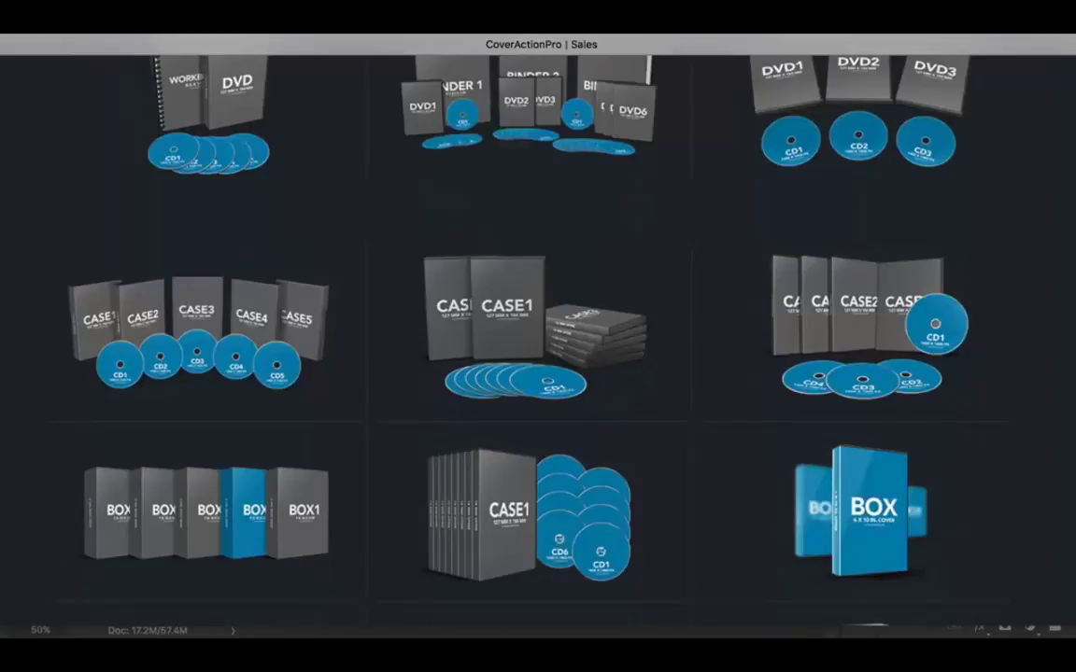
{"action": "scroll", "coordinate": [538, 336], "scroll_direction": "down", "scroll_amount": 7}
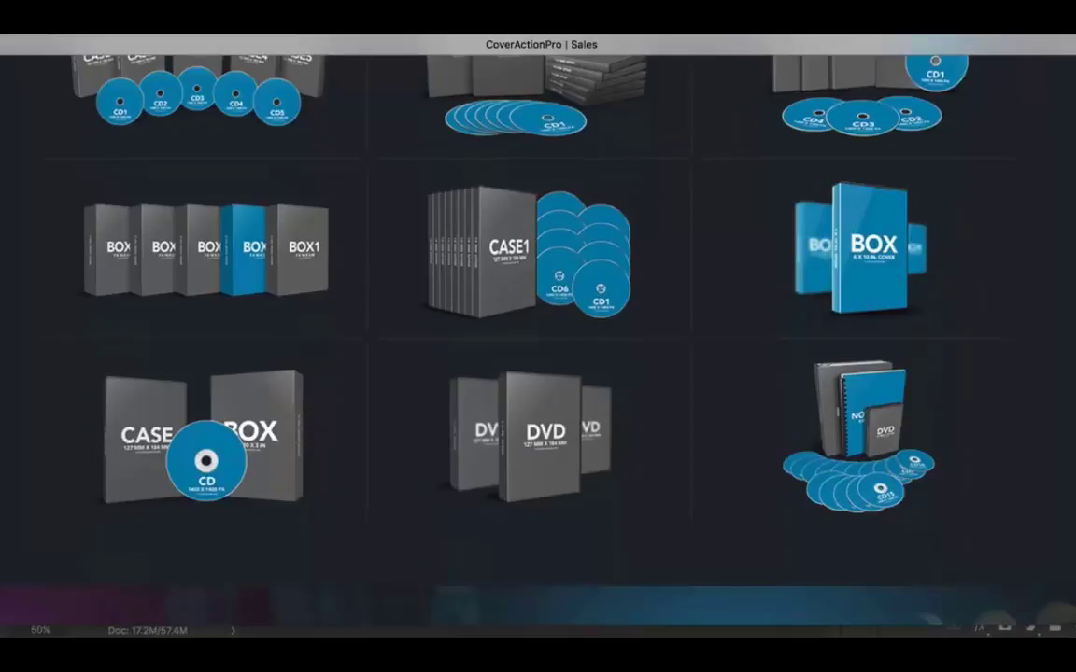
- Review the Media Players section, including its before-and-after example and the dark and light player mockups
{"action": "scroll", "coordinate": [538, 336], "scroll_direction": "down", "scroll_amount": 9}
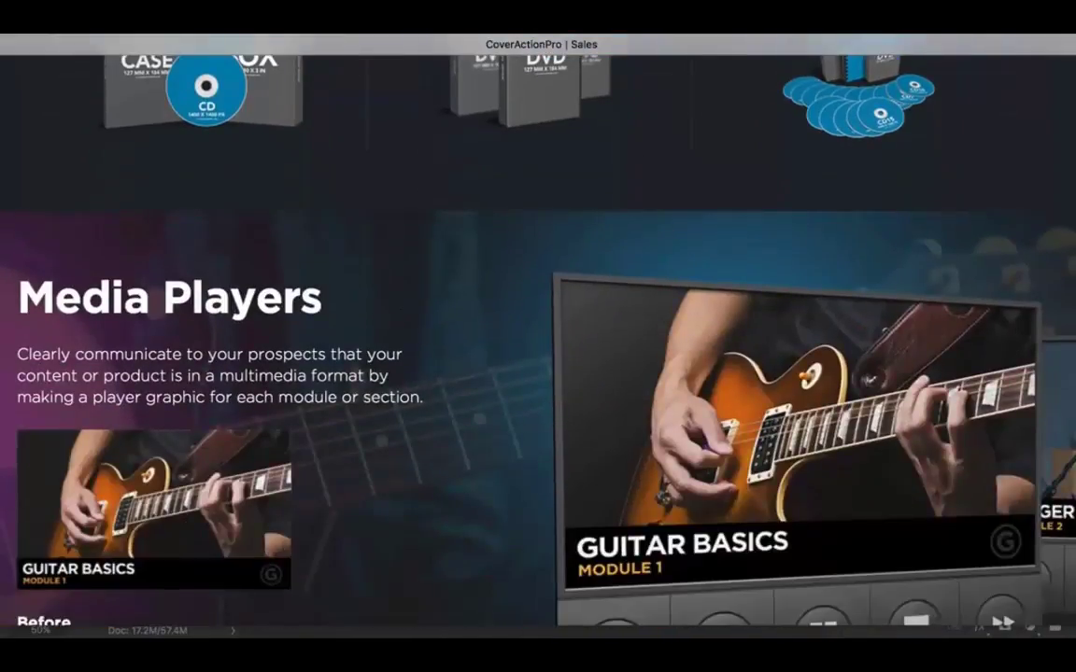
{"action": "scroll", "coordinate": [538, 336], "scroll_direction": "down", "scroll_amount": 3}
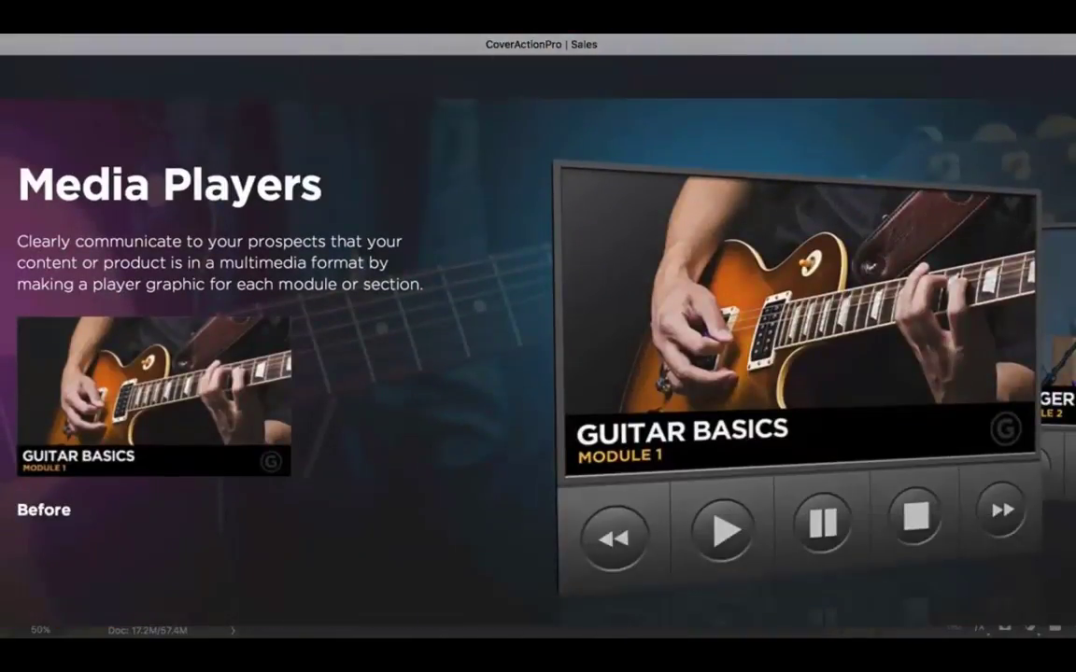
{"action": "scroll", "coordinate": [538, 336], "scroll_direction": "down", "scroll_amount": 1}
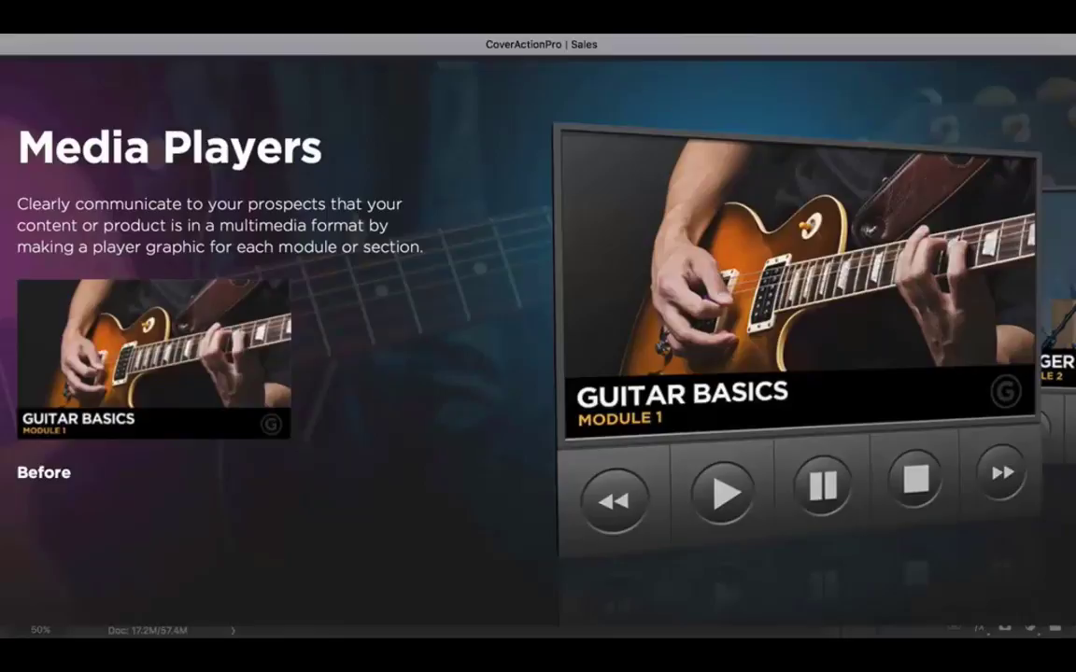
{"action": "scroll", "coordinate": [538, 336], "scroll_direction": "down", "scroll_amount": 15}
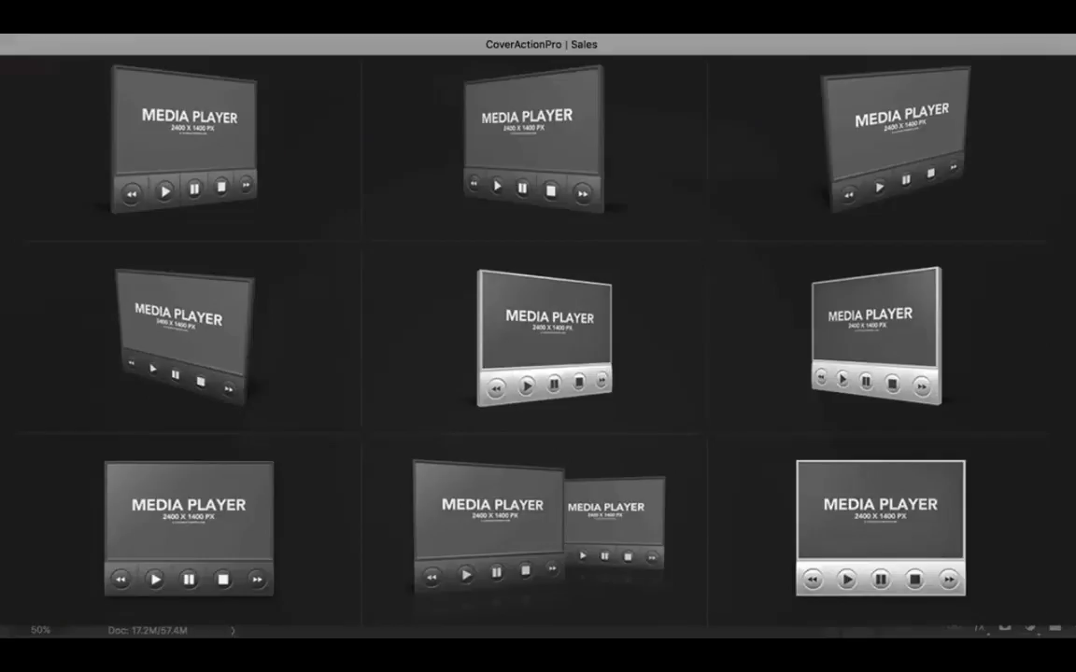
- Review the Software Boxes section, examining the MyBox 2.0 example and the blank box mockups in their different sizes
{"action": "scroll", "coordinate": [538, 337], "scroll_direction": "down", "scroll_amount": 8}
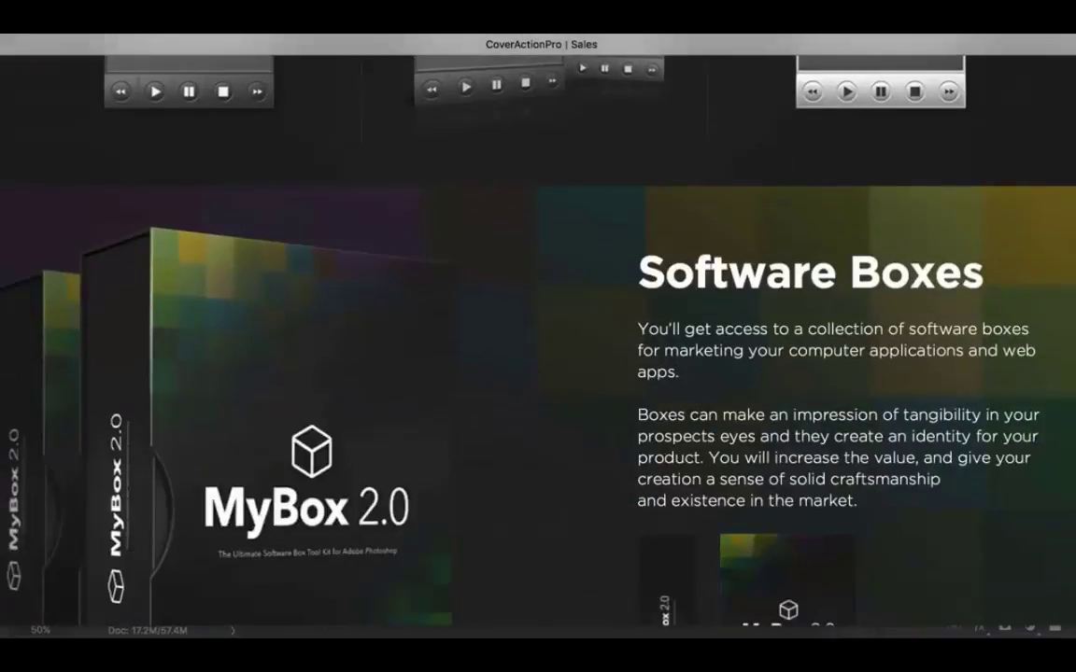
{"action": "scroll", "coordinate": [538, 336], "scroll_direction": "down", "scroll_amount": 3}
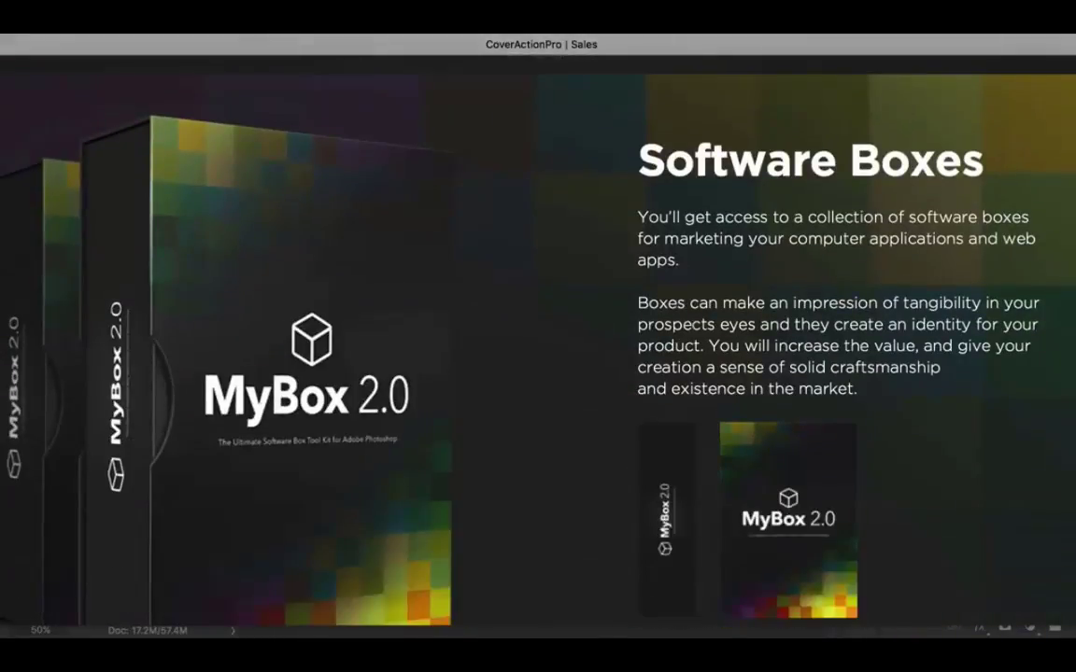
{"action": "scroll", "coordinate": [538, 336], "scroll_direction": "down", "scroll_amount": 2}
{"action": "scroll", "coordinate": [538, 336], "scroll_direction": "up", "scroll_amount": 2}
{"action": "scroll", "coordinate": [538, 336], "scroll_direction": "down", "scroll_amount": 3}
{"action": "scroll", "coordinate": [538, 336], "scroll_direction": "up", "scroll_amount": 2}
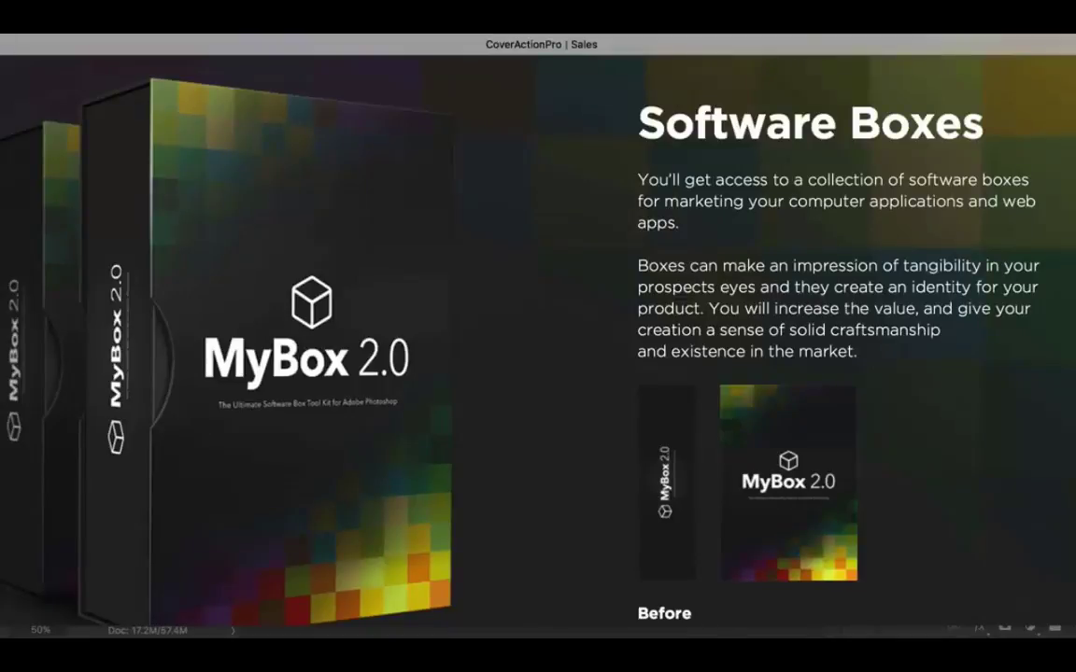
{"action": "scroll", "coordinate": [538, 336], "scroll_direction": "down", "scroll_amount": 10}
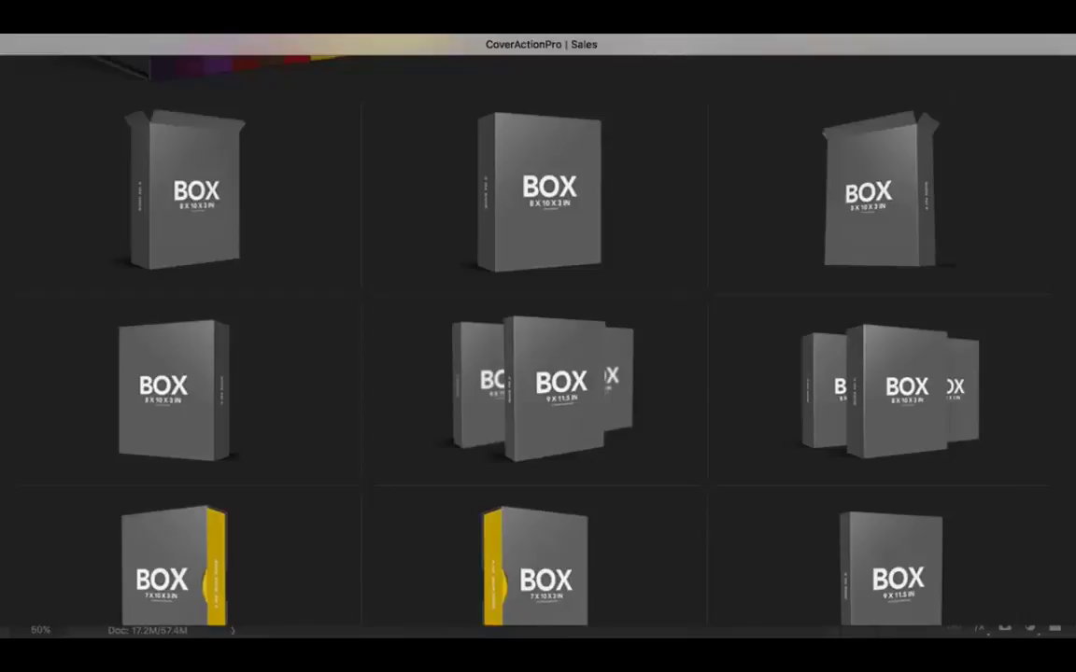
{"action": "scroll", "coordinate": [1004, 474], "scroll_direction": "down", "scroll_amount": 2}
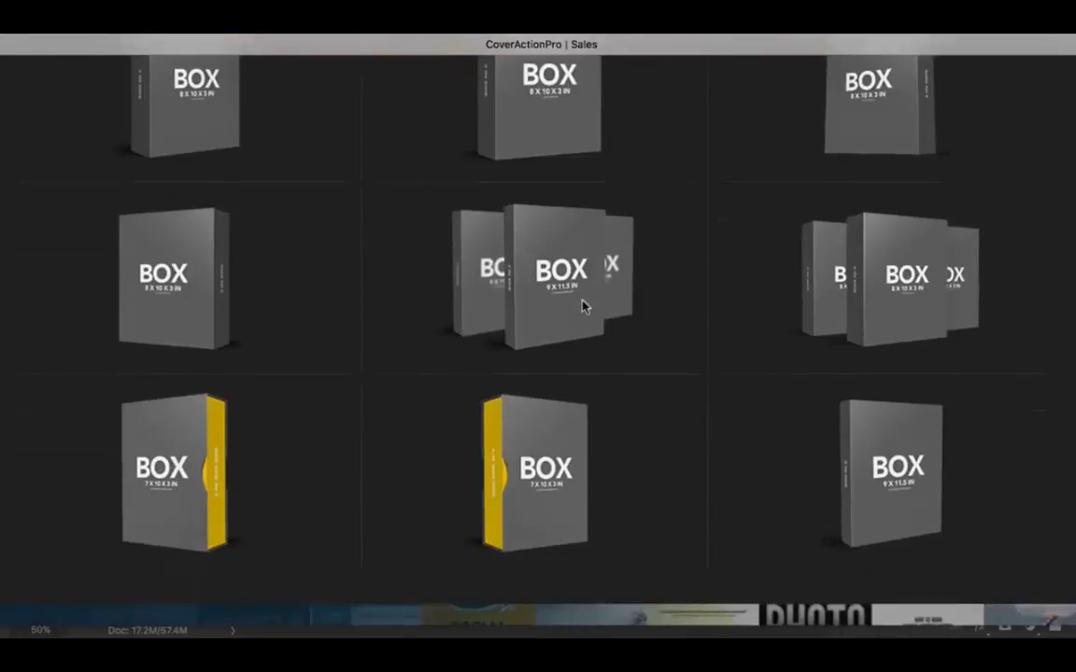
- Review the 50 Pre-Made Cover Templates section of the sales page
{"action": "scroll", "coordinate": [538, 309], "scroll_direction": "down", "scroll_amount": 5}
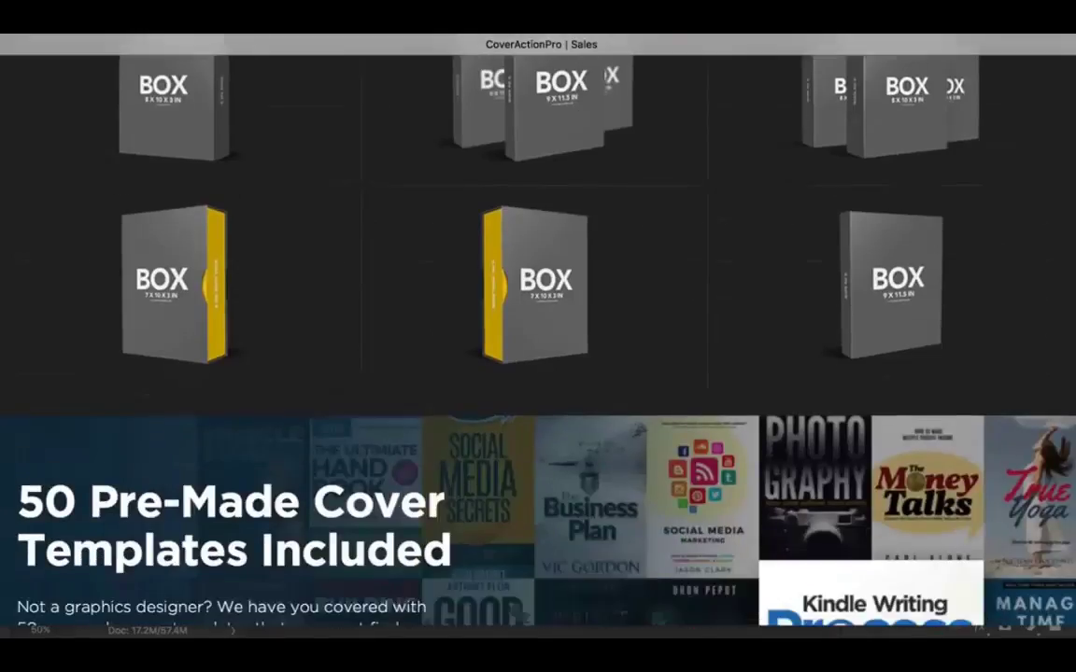
{"action": "scroll", "coordinate": [538, 336], "scroll_direction": "down", "scroll_amount": 1}
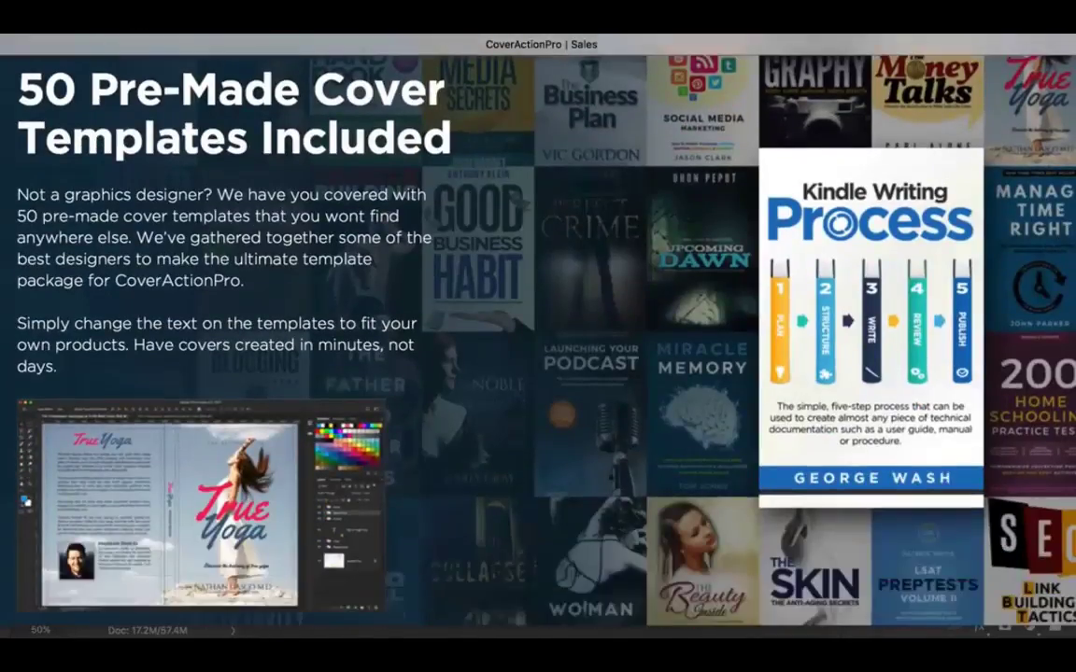
{"action": "scroll", "coordinate": [538, 308], "scroll_direction": "up", "scroll_amount": 2}
{"action": "scroll", "coordinate": [538, 308], "scroll_direction": "down", "scroll_amount": 1}
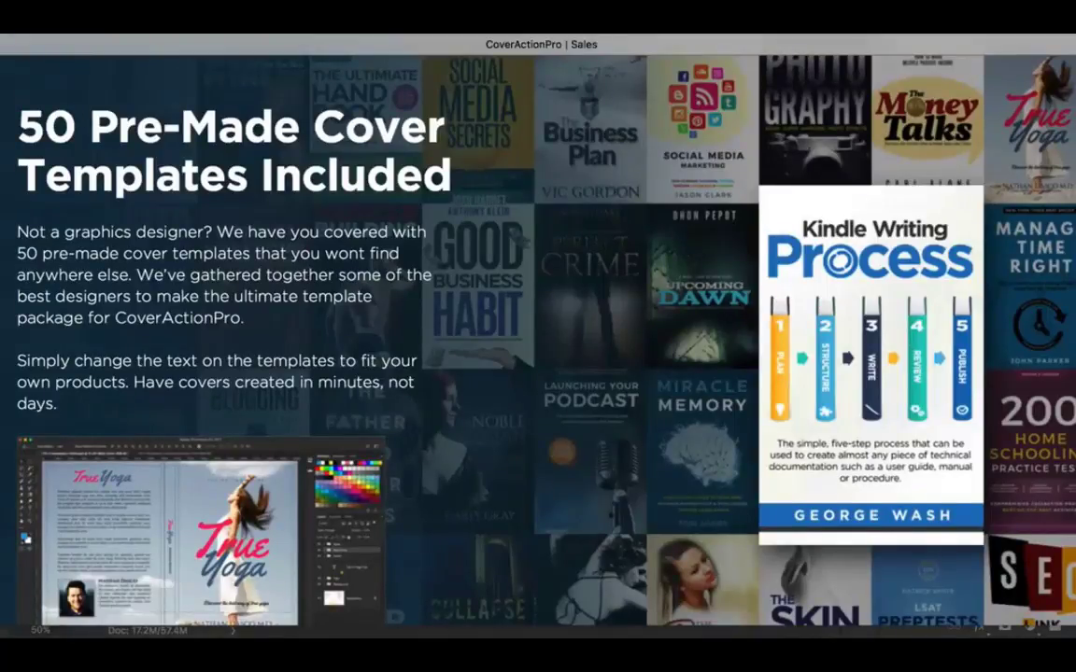
{"action": "scroll", "coordinate": [538, 308], "scroll_direction": "down", "scroll_amount": 1}
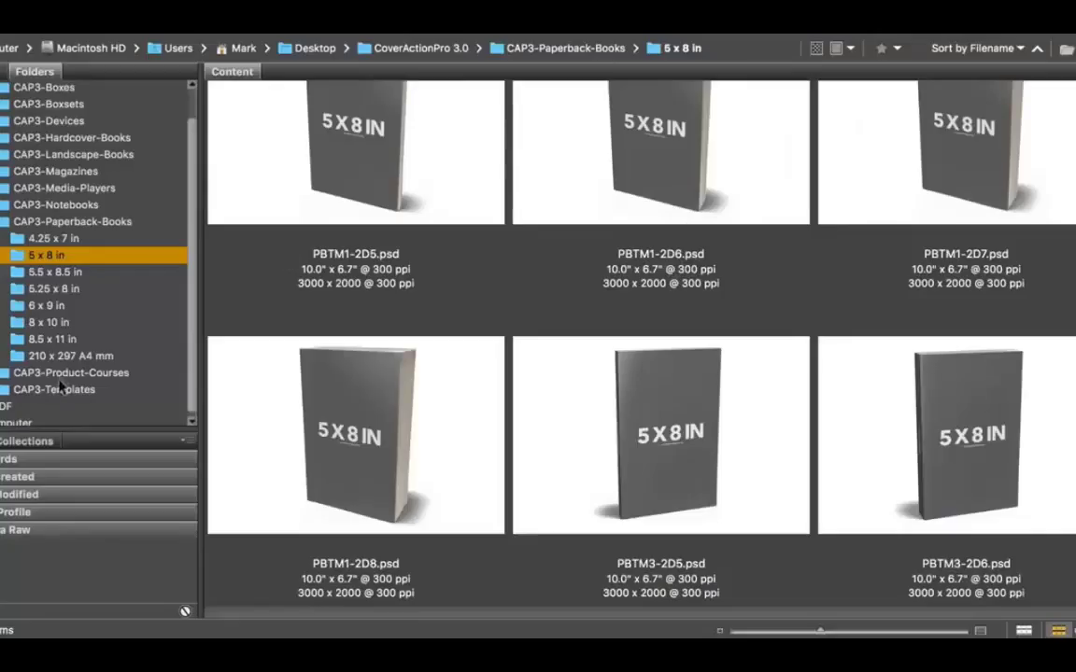
- In Adobe Bridge, open the CAP3-Templates folder and browse its Business, Kindle and Createspace cover templates
{"action": "left_click", "coordinate": [54, 389]}
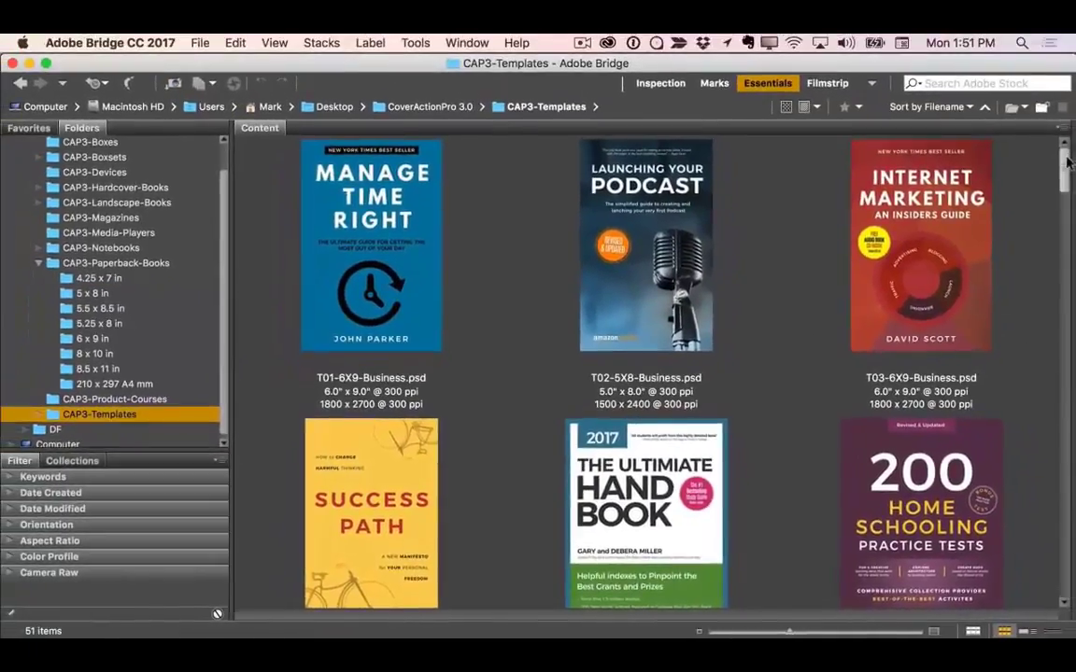
{"action": "scroll", "coordinate": [1028, 309], "scroll_direction": "down", "scroll_amount": 10}
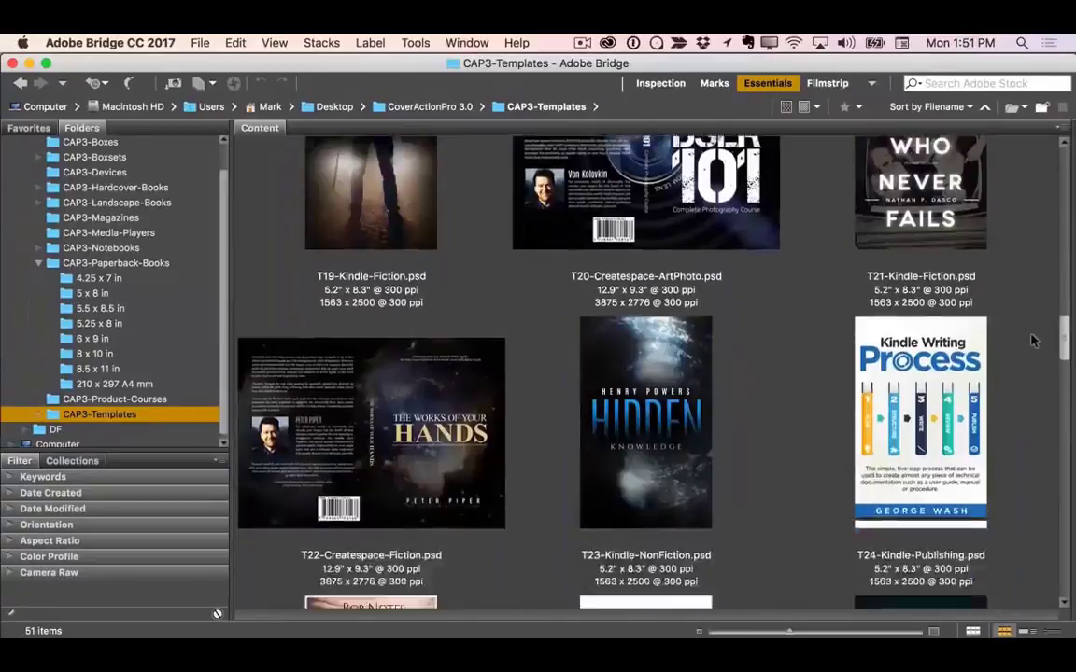
{"action": "scroll", "coordinate": [1032, 341], "scroll_direction": "down", "scroll_amount": 15}
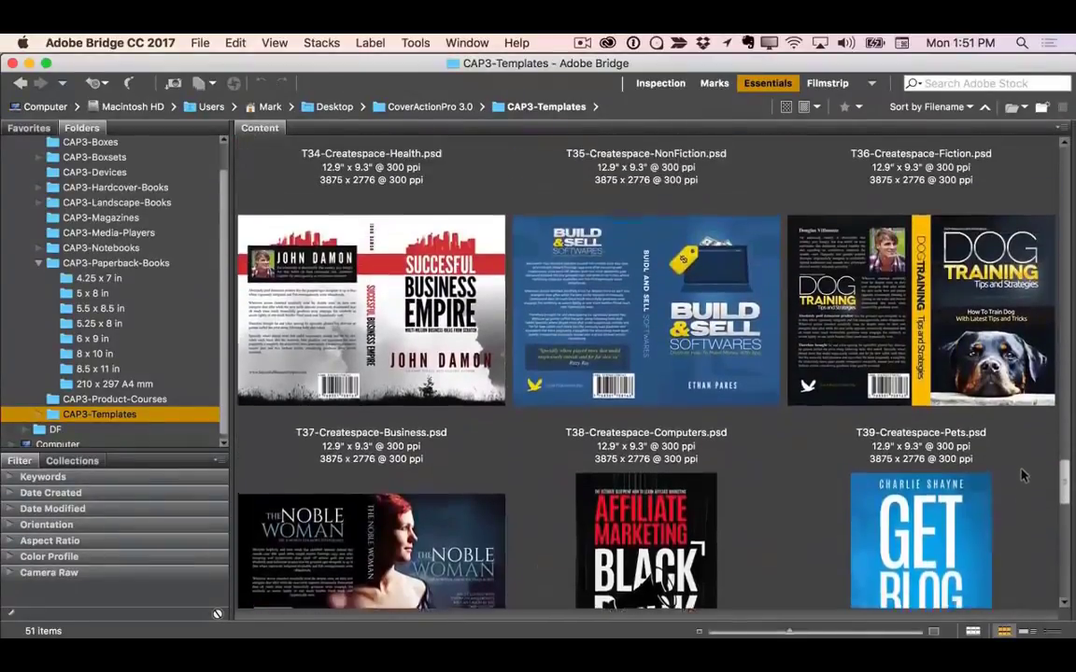
{"action": "scroll", "coordinate": [1022, 477], "scroll_direction": "up", "scroll_amount": 2}
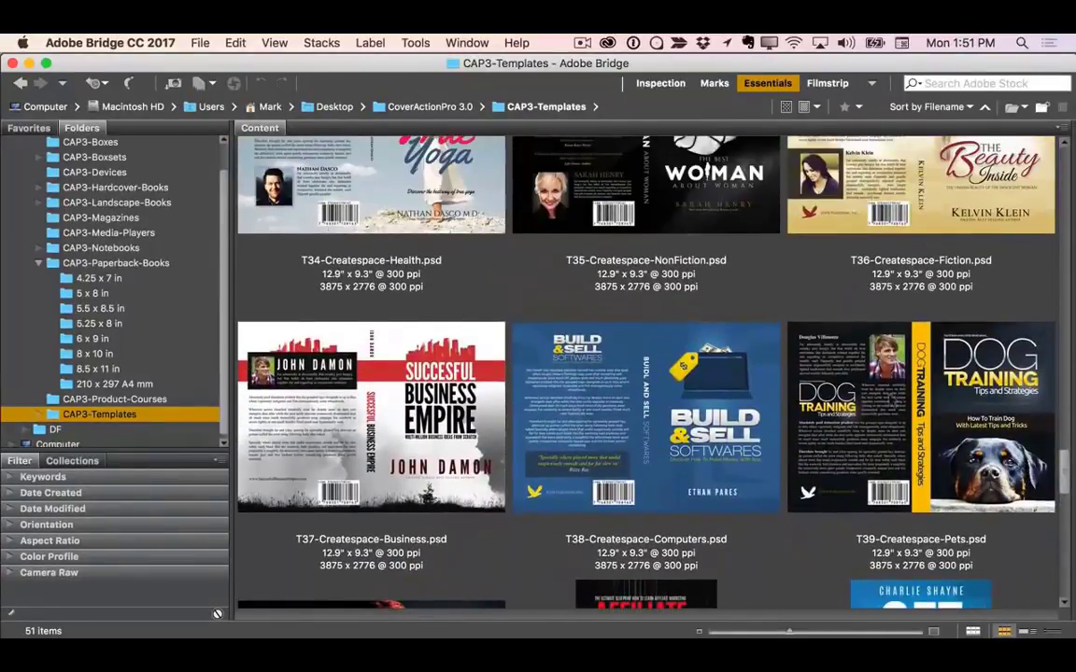
{"action": "scroll", "coordinate": [1064, 444], "scroll_direction": "up", "scroll_amount": 3}
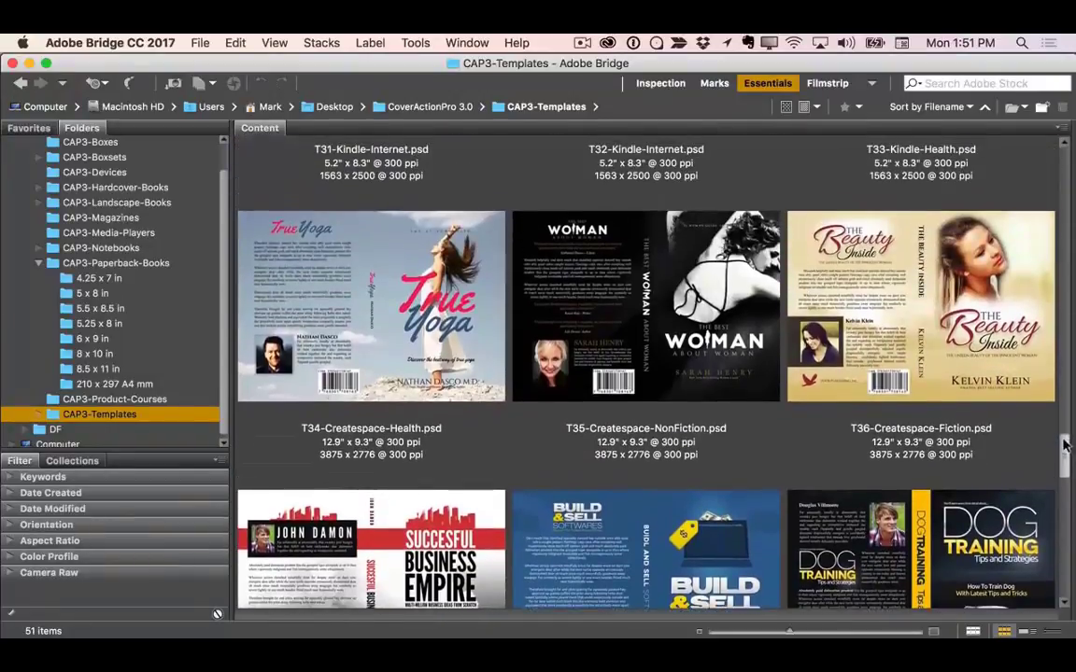
- Select T35-Createspace-NonFiction.psd and compare it with the neighbouring Createspace full-cover templates
{"action": "left_click", "coordinate": [644, 299]}
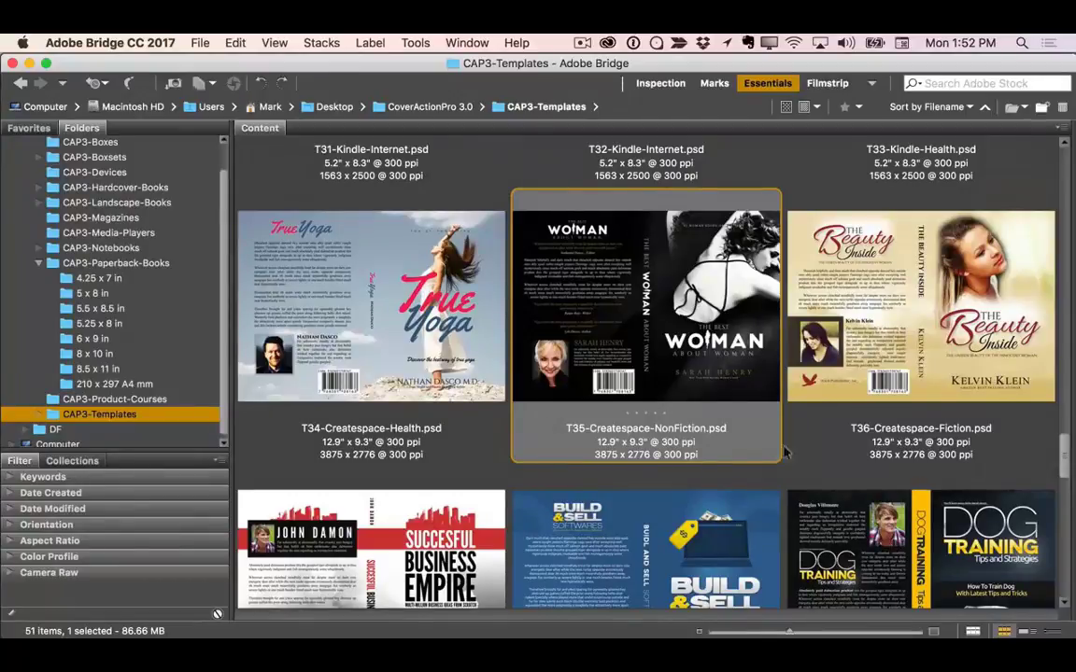
{"action": "scroll", "coordinate": [1066, 446], "scroll_direction": "up", "scroll_amount": 3}
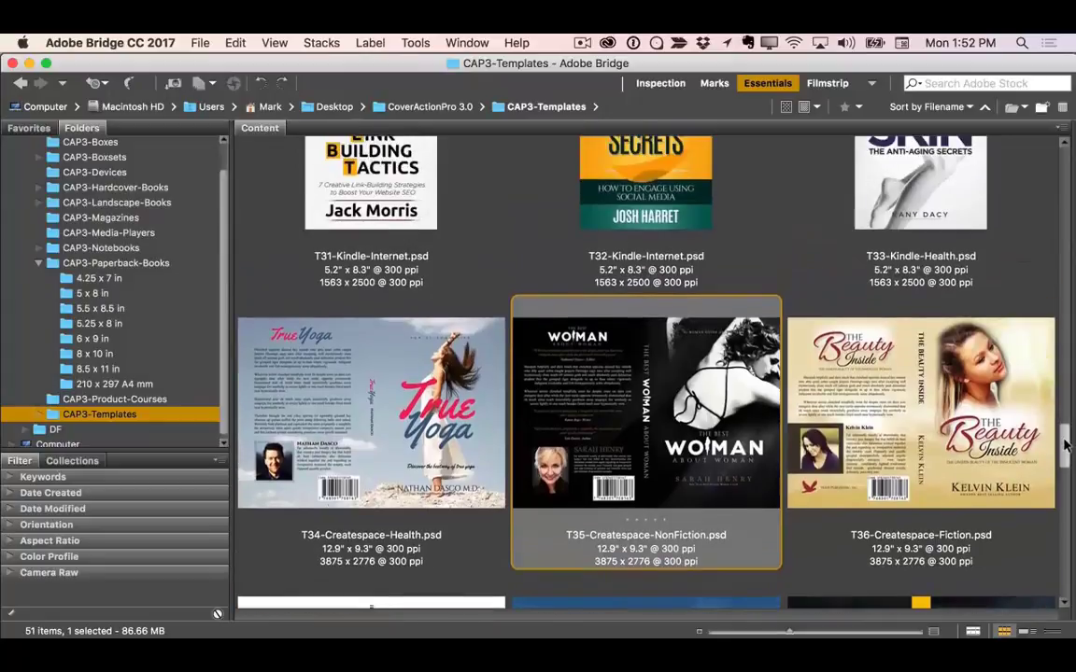
{"action": "mouse_move", "coordinate": [1066, 447]}
{"action": "left_mouse_down"}
{"action": "mouse_move", "coordinate": [1066, 421]}
{"action": "mouse_move", "coordinate": [1059, 553]}
{"action": "mouse_move", "coordinate": [1056, 452]}
{"action": "left_mouse_up"}
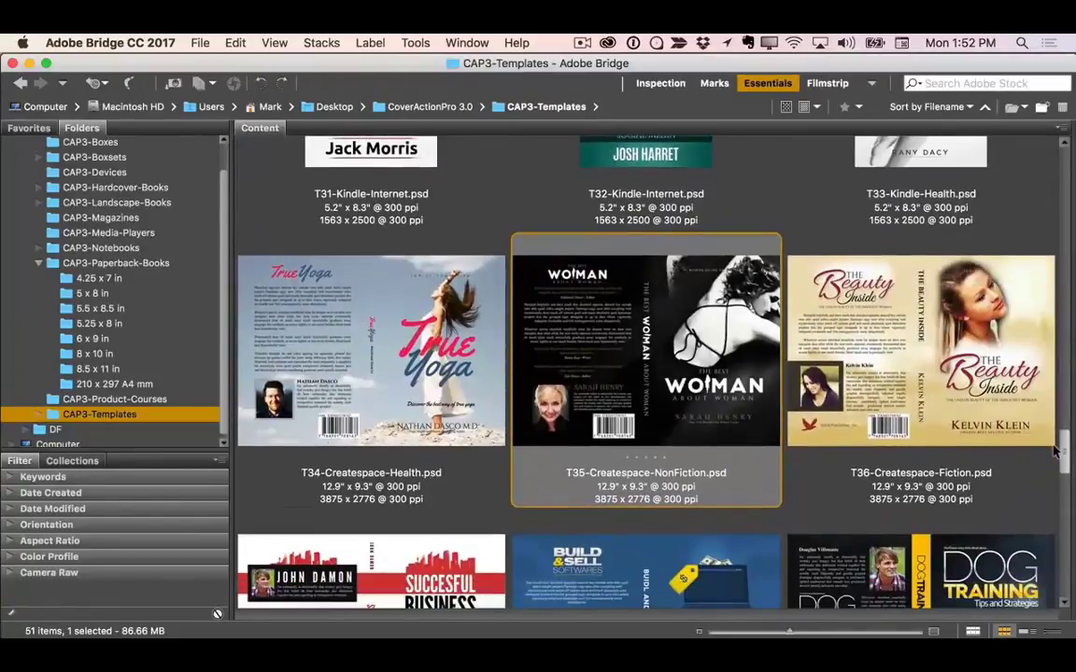